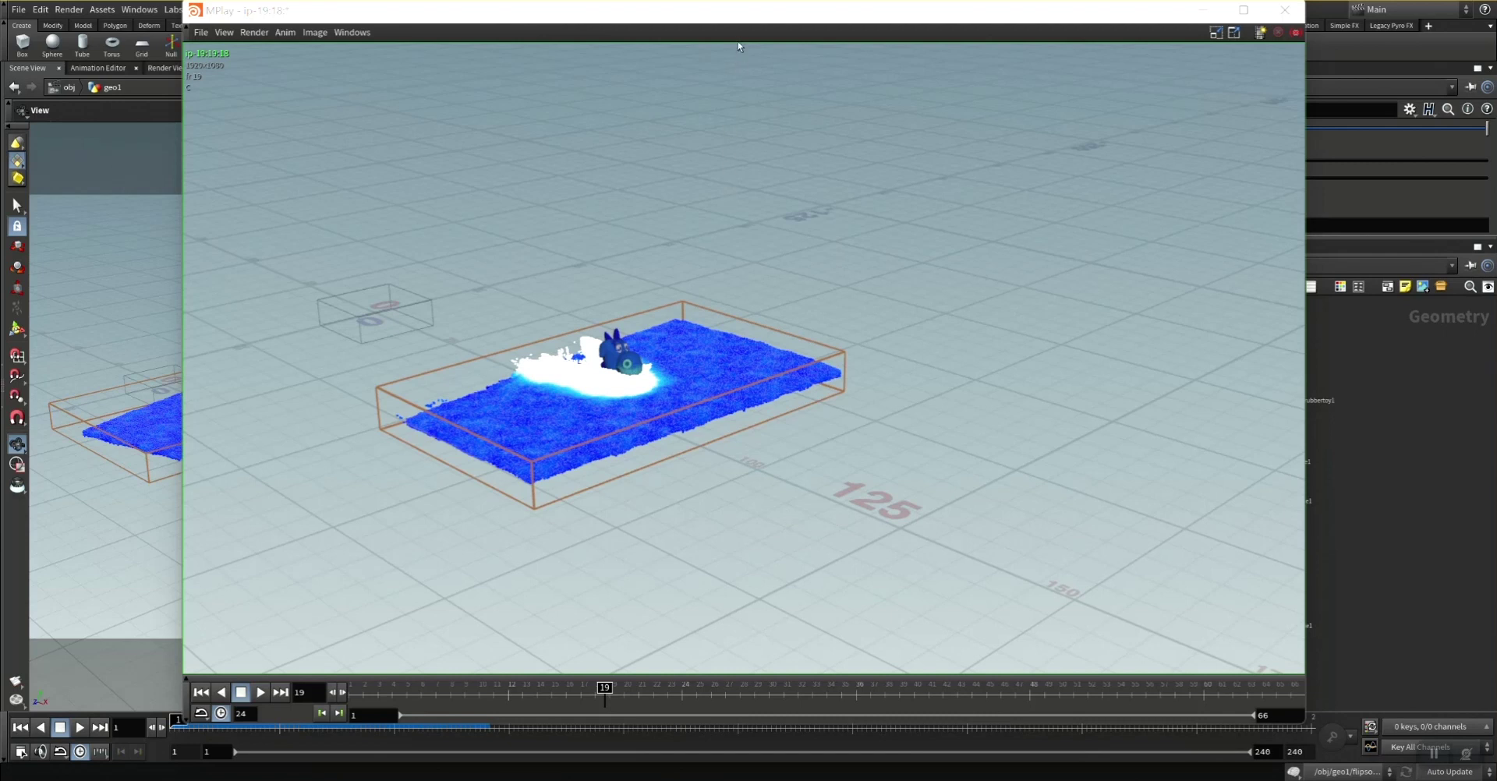
# Play the rendered flipbook of the rubber toy water simulation from frame 1 and scrub back through its middle frames
pyautogui.moveTo(744, 17)
pyautogui.mouseDown()
pyautogui.moveTo(651, 23)
pyautogui.moveTo(735, 18)
pyautogui.mouseUp()
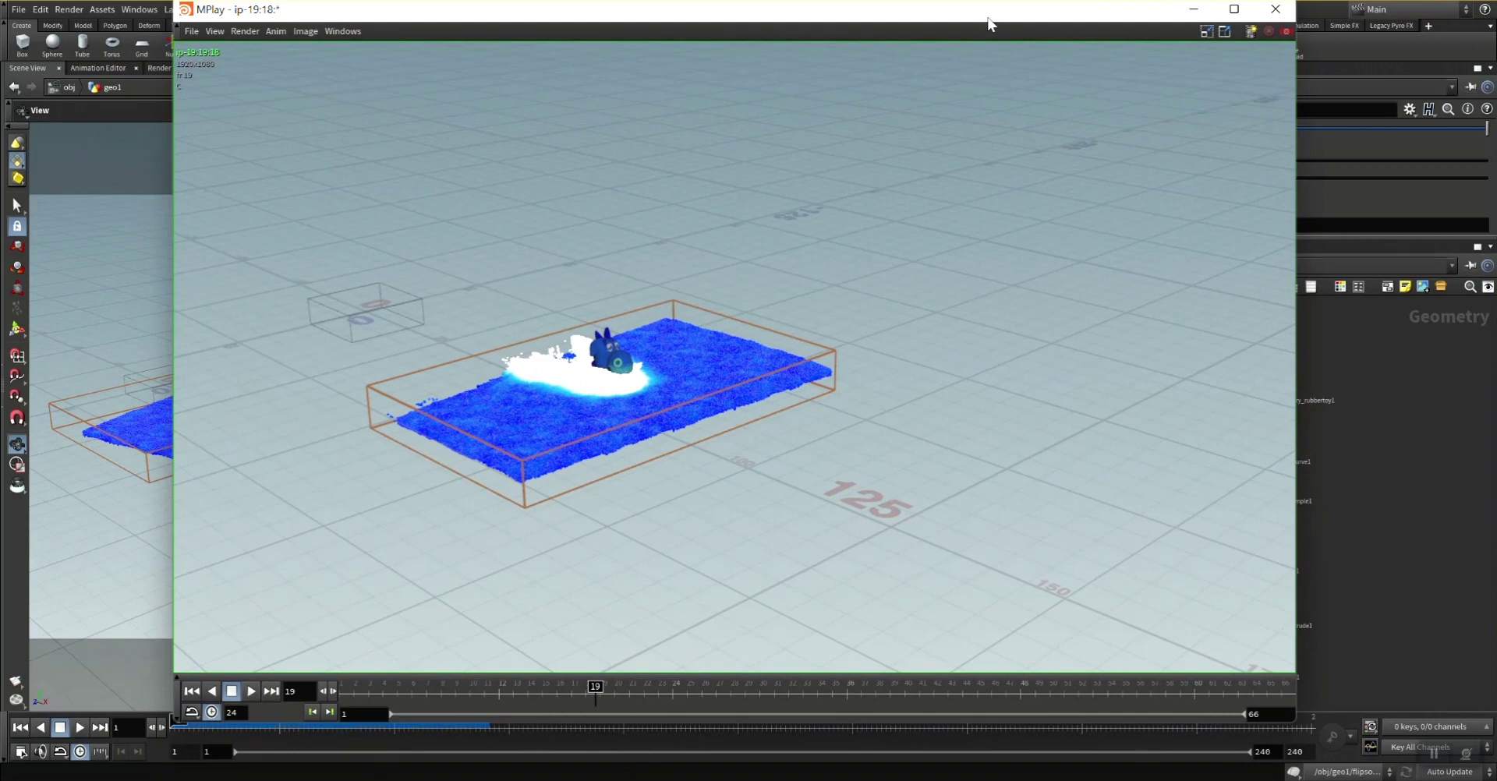
pyautogui.moveTo(988, 23)
pyautogui.mouseDown()
pyautogui.moveTo(975, 47)
pyautogui.moveTo(983, 19)
pyautogui.mouseUp()
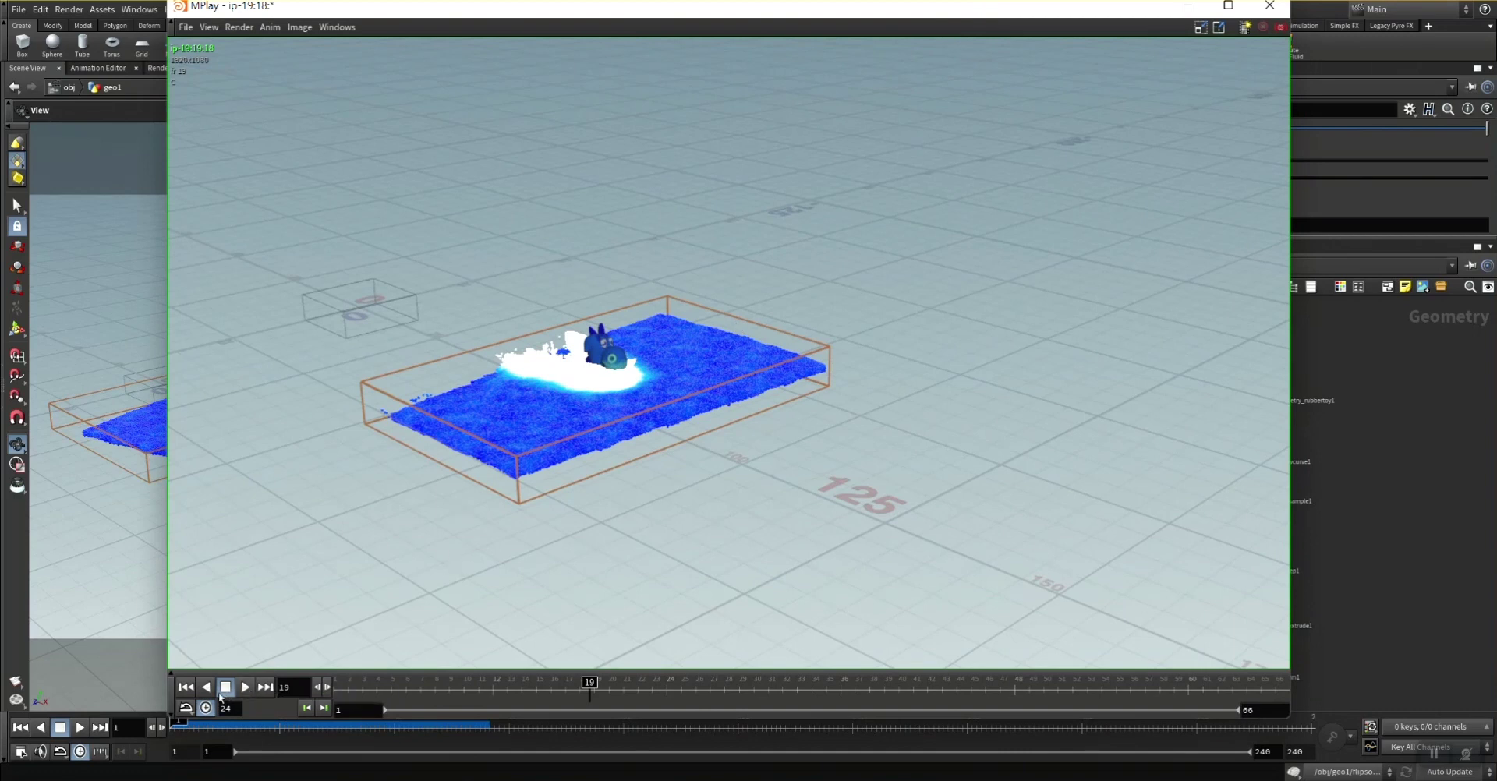
pyautogui.click(186, 687)
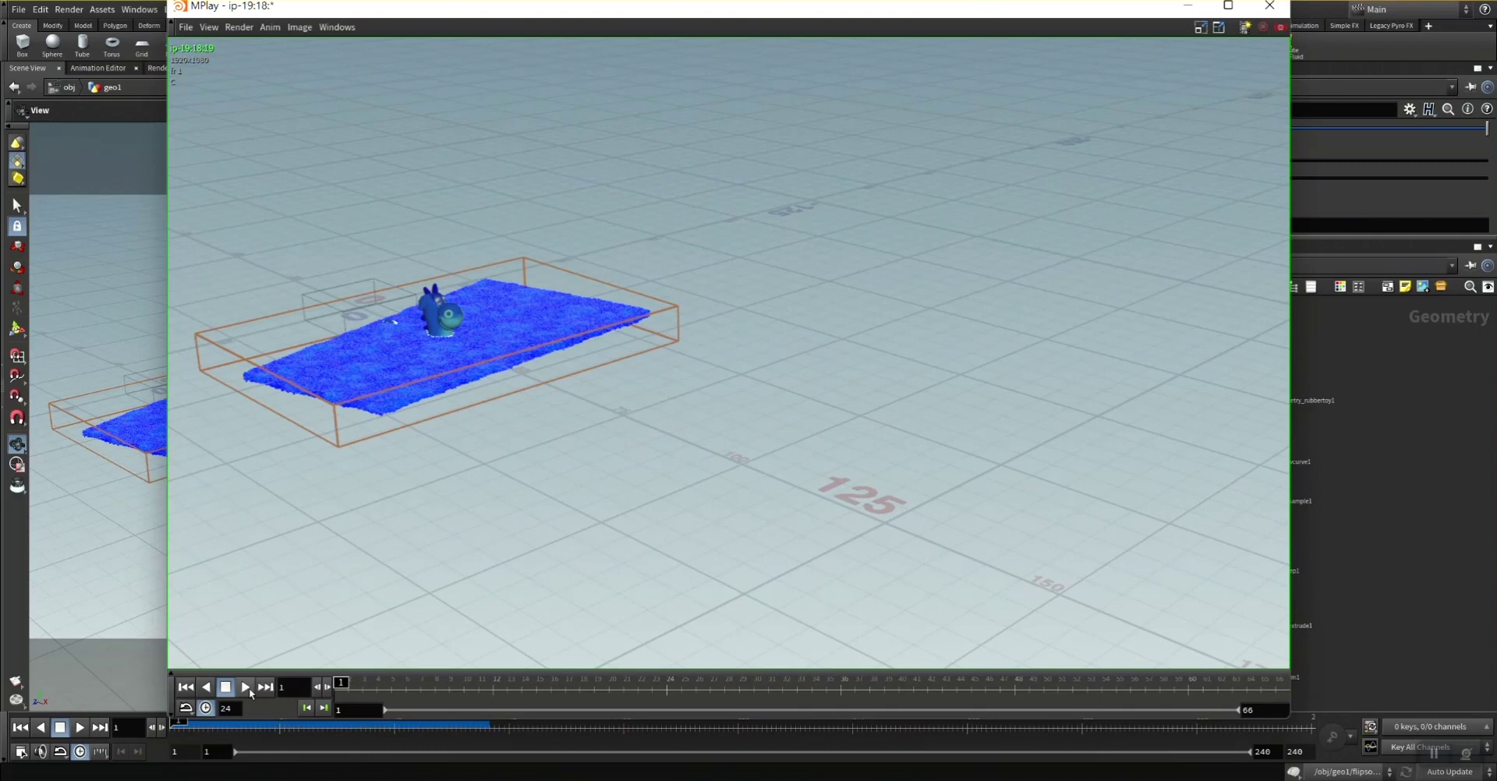
pyautogui.click(249, 691)
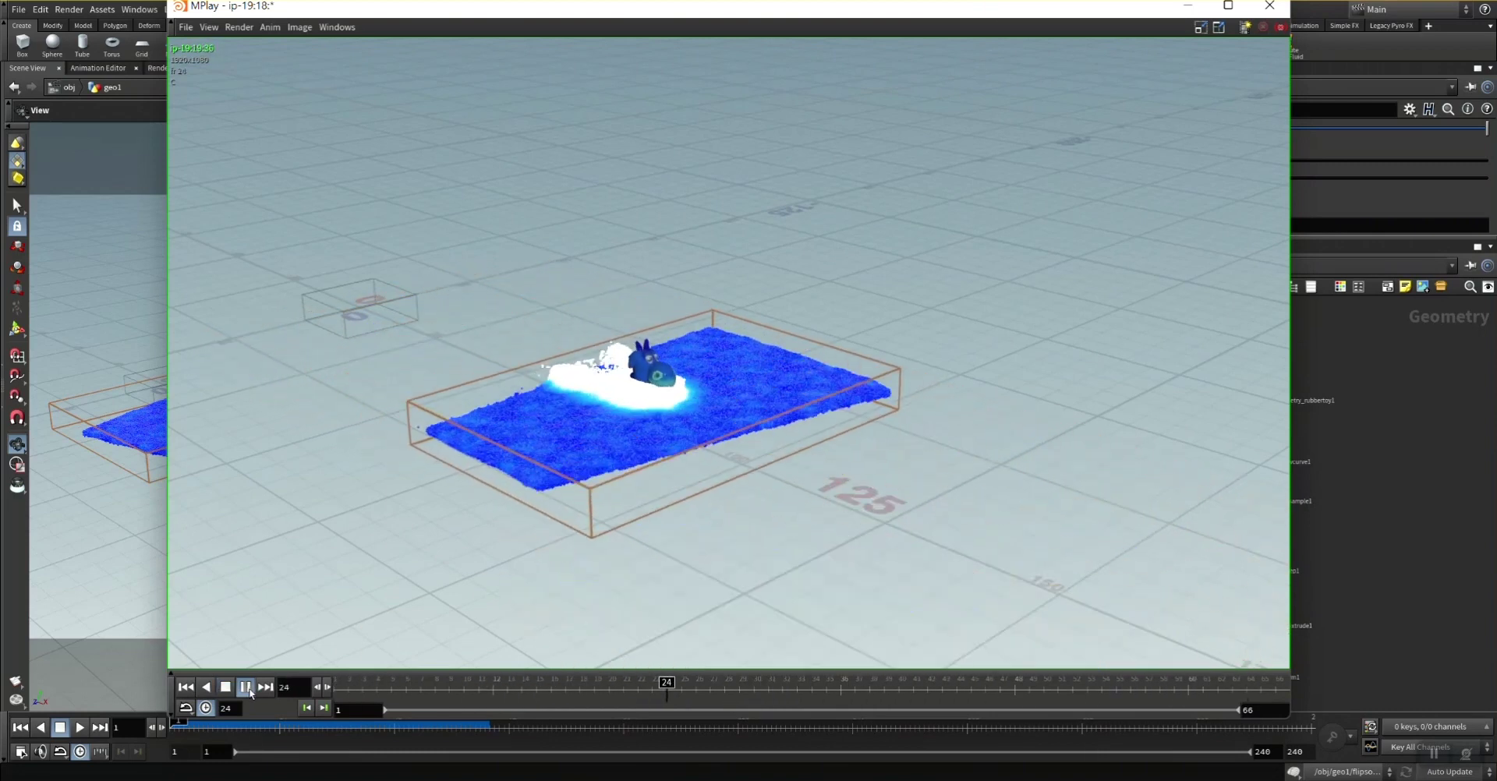
pyautogui.click(250, 691)
pyautogui.click(711, 684)
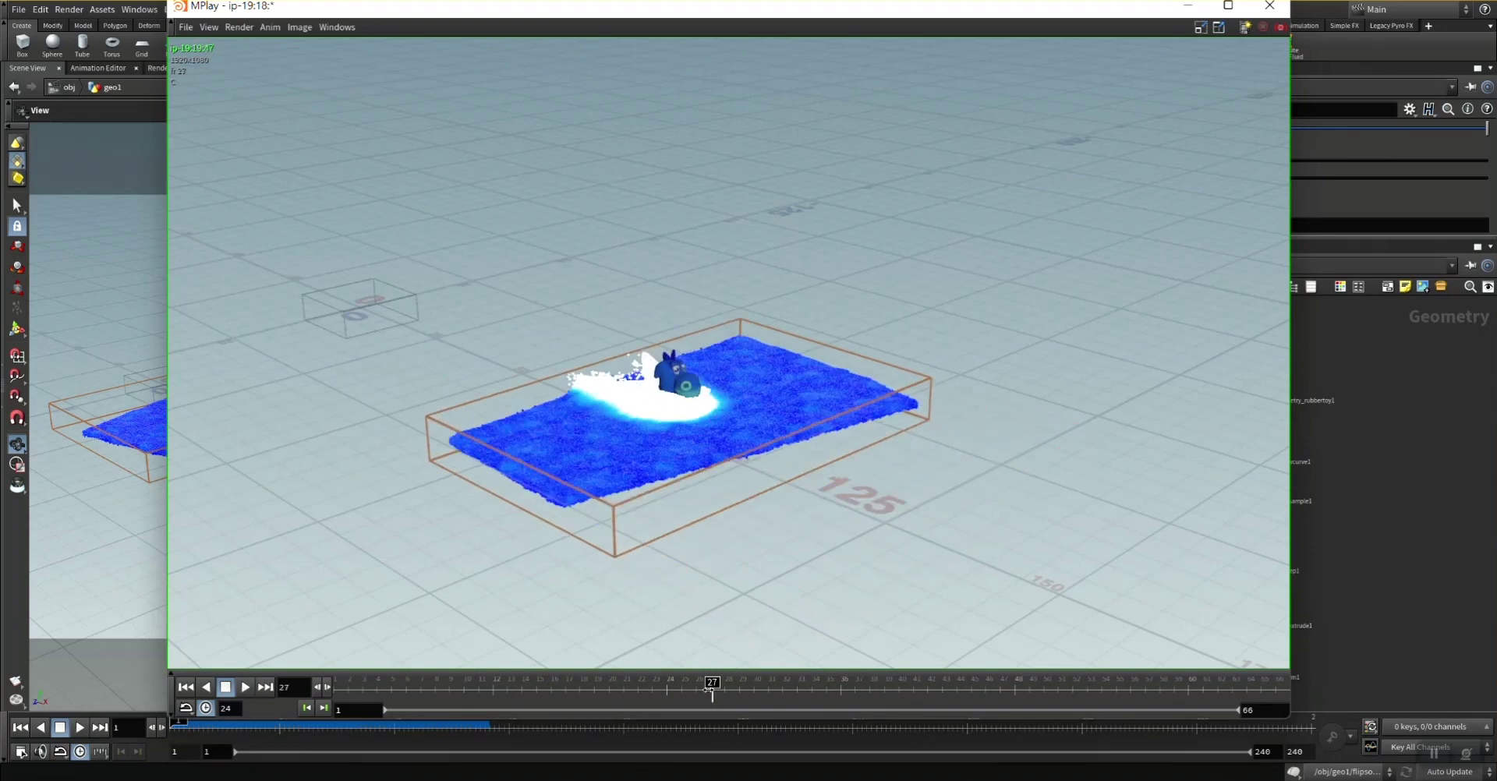
pyautogui.moveTo(711, 689)
pyautogui.mouseDown()
pyautogui.moveTo(437, 685)
pyautogui.moveTo(1152, 686)
pyautogui.moveTo(398, 685)
pyautogui.moveTo(890, 662)
pyautogui.moveTo(1193, 685)
pyautogui.moveTo(335, 685)
pyautogui.moveTo(746, 684)
pyautogui.moveTo(375, 685)
pyautogui.moveTo(640, 669)
pyautogui.moveTo(764, 685)
pyautogui.moveTo(348, 679)
pyautogui.moveTo(848, 685)
pyautogui.moveTo(664, 686)
pyautogui.mouseUp()
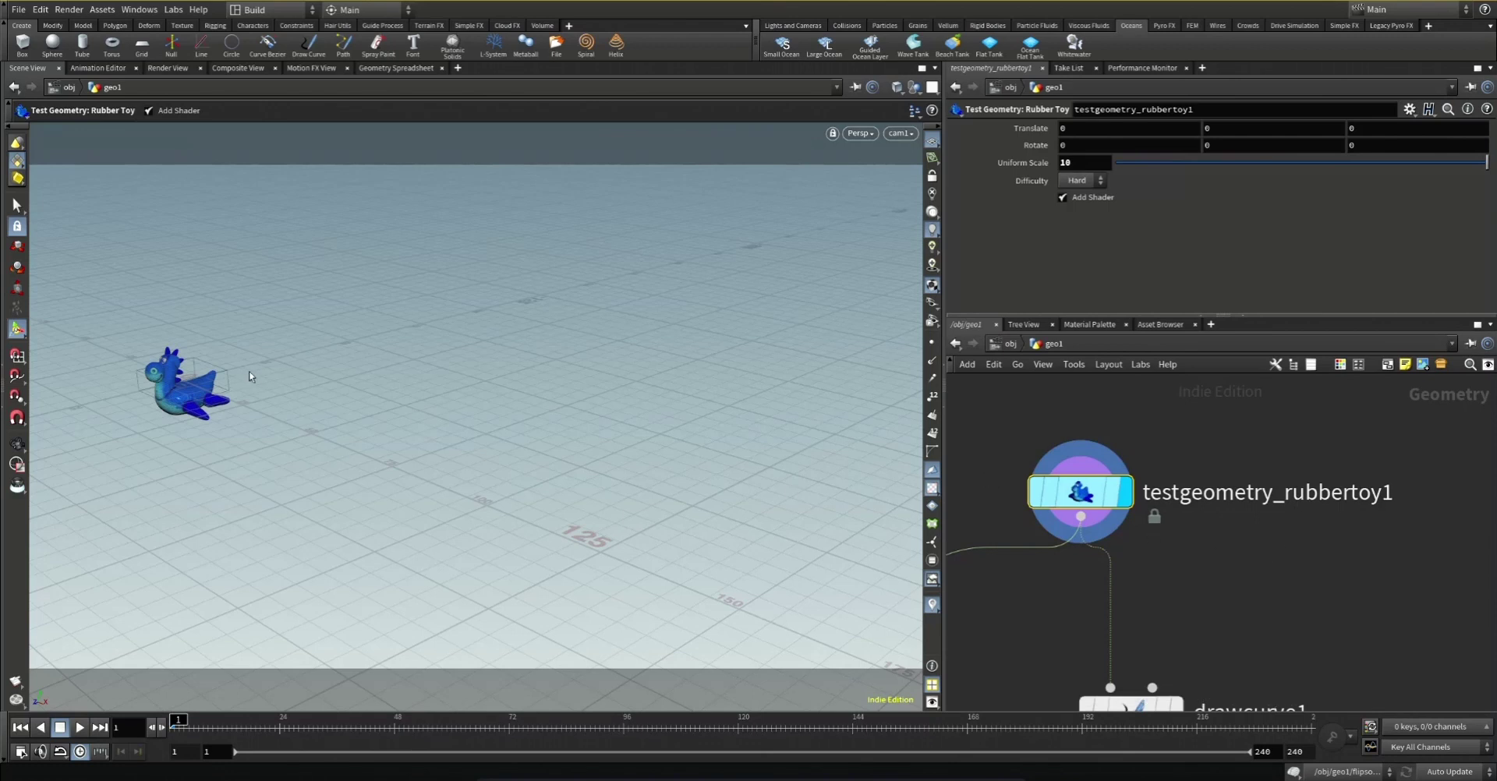
# Select the drawcurve1 node below the rubber toy and display its drawn path in the viewport
pyautogui.moveTo(1235, 591); pyautogui.dragTo(1206, 473, button='middle')
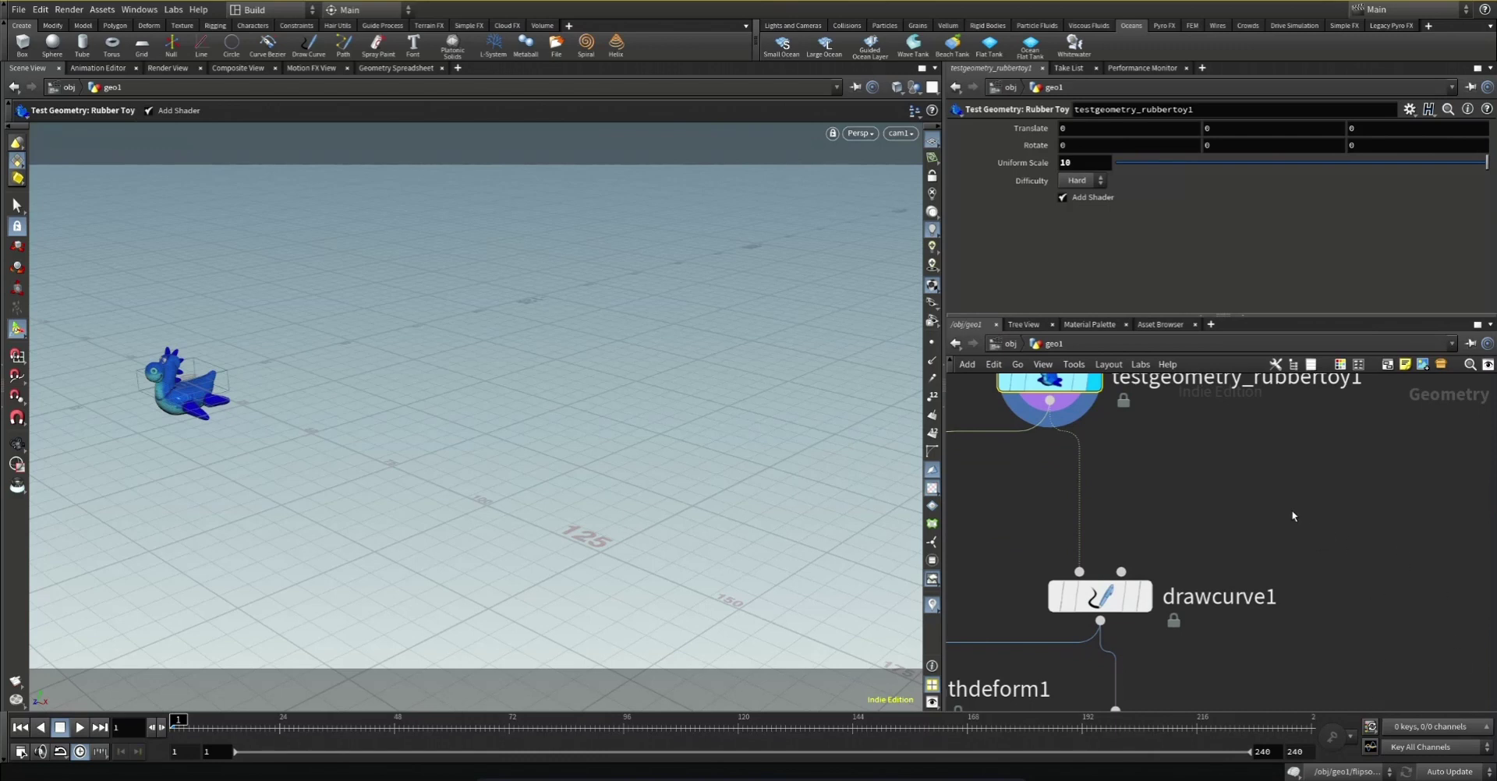
pyautogui.moveTo(1105, 491); pyautogui.dragTo(1278, 348, button='middle')
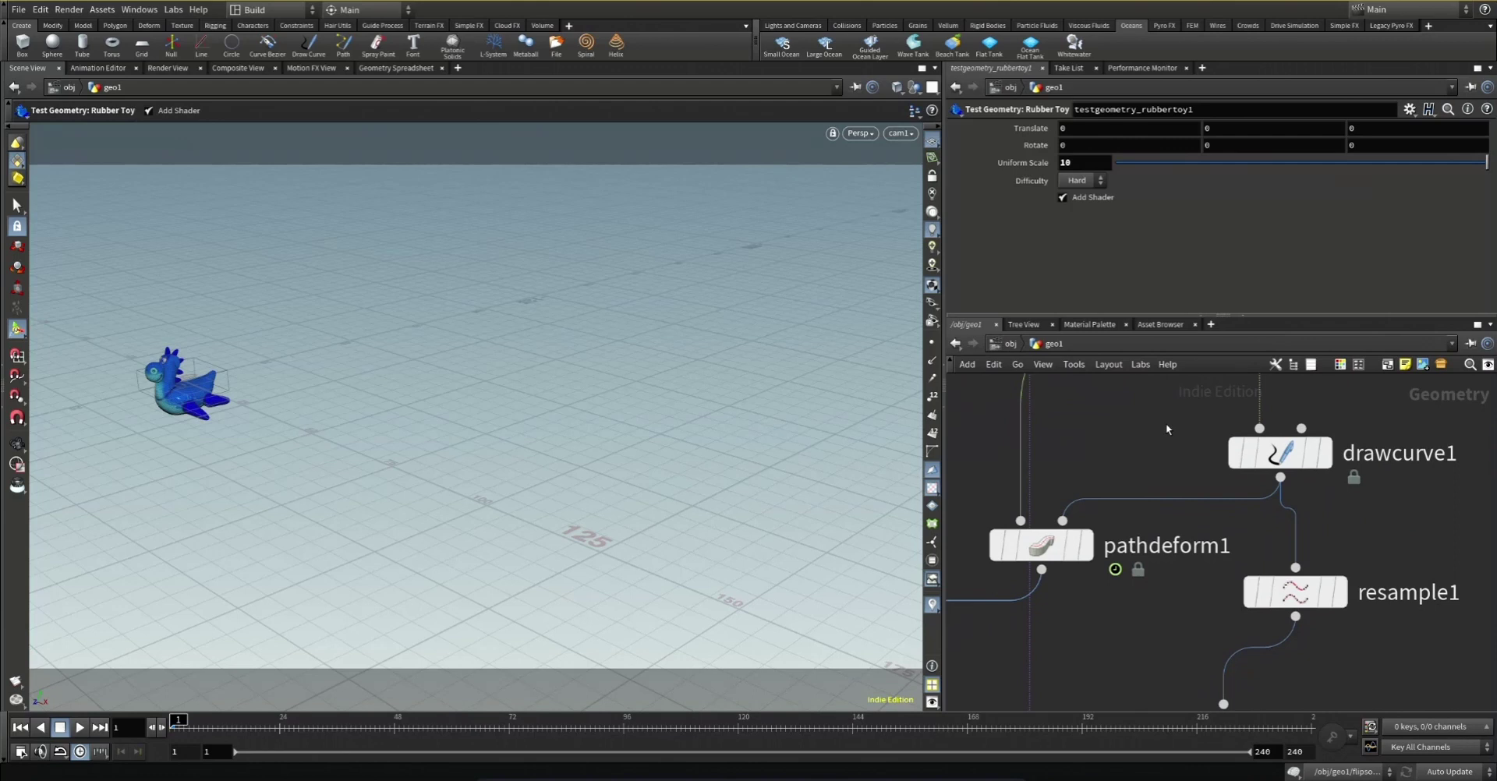
pyautogui.moveTo(1166, 427); pyautogui.dragTo(1057, 545, button='middle')
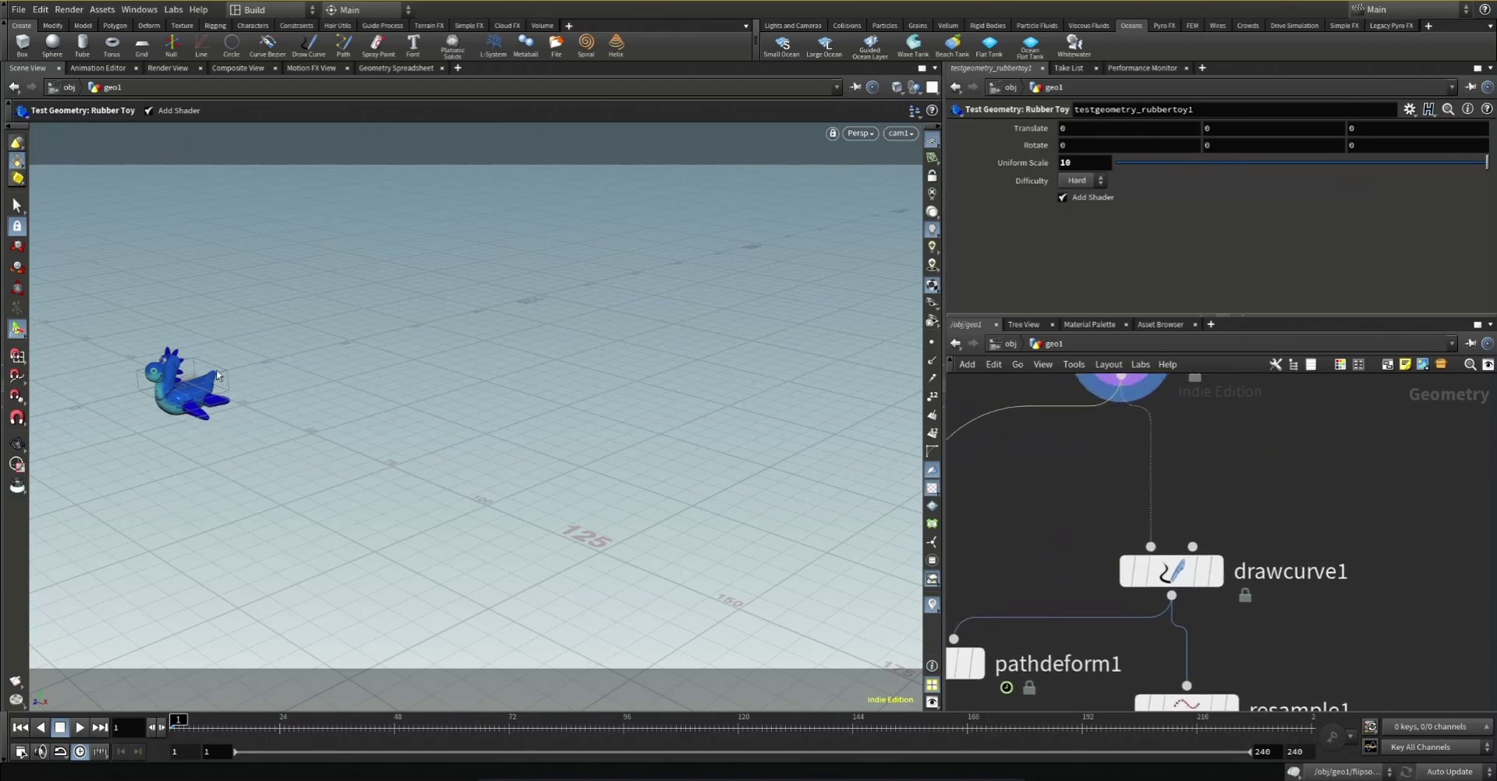
pyautogui.moveTo(1047, 558)
pyautogui.mouseDown(button='middle')
pyautogui.moveTo(1206, 424)
pyautogui.moveTo(940, 534)
pyautogui.mouseUp(button='middle')
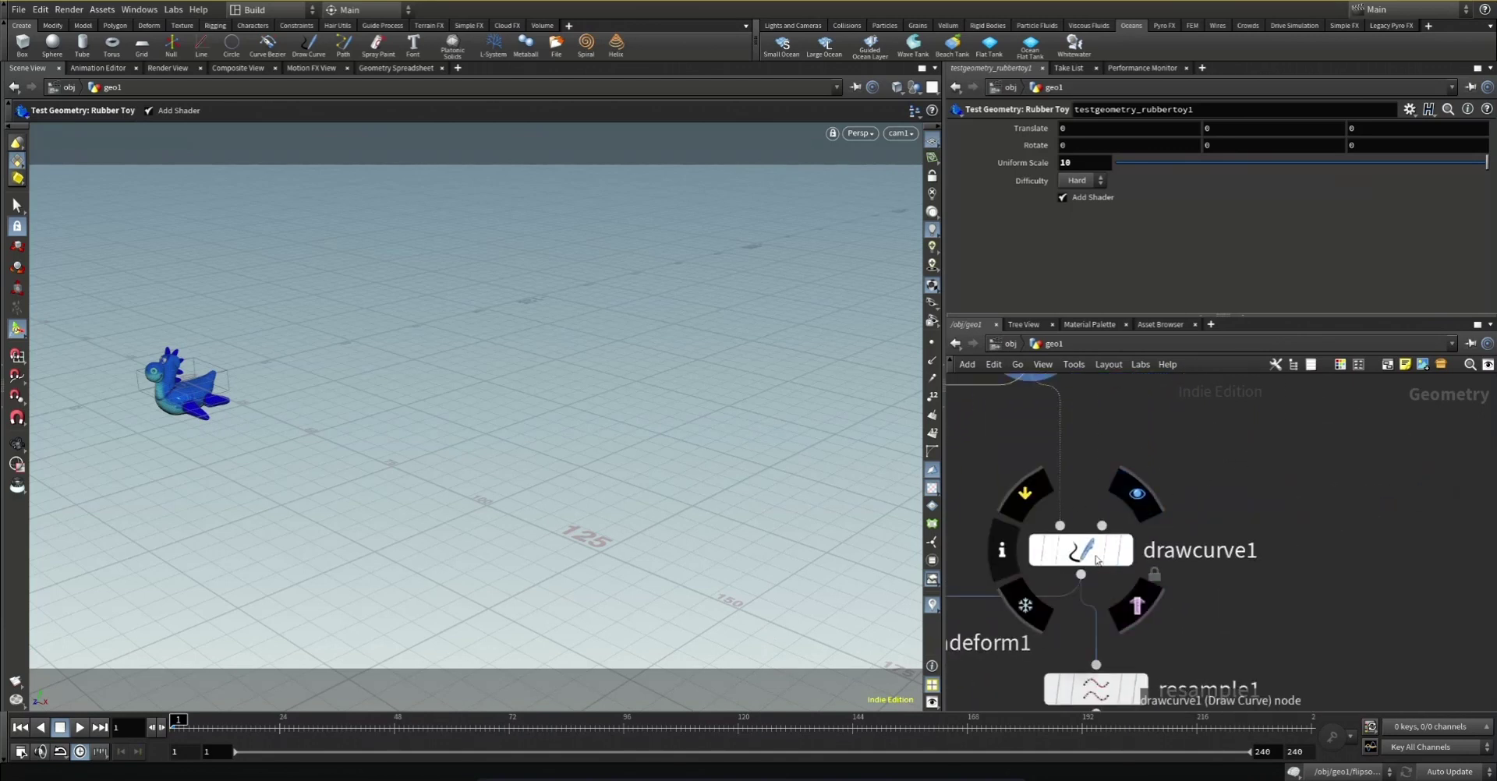
pyautogui.click(1122, 558)
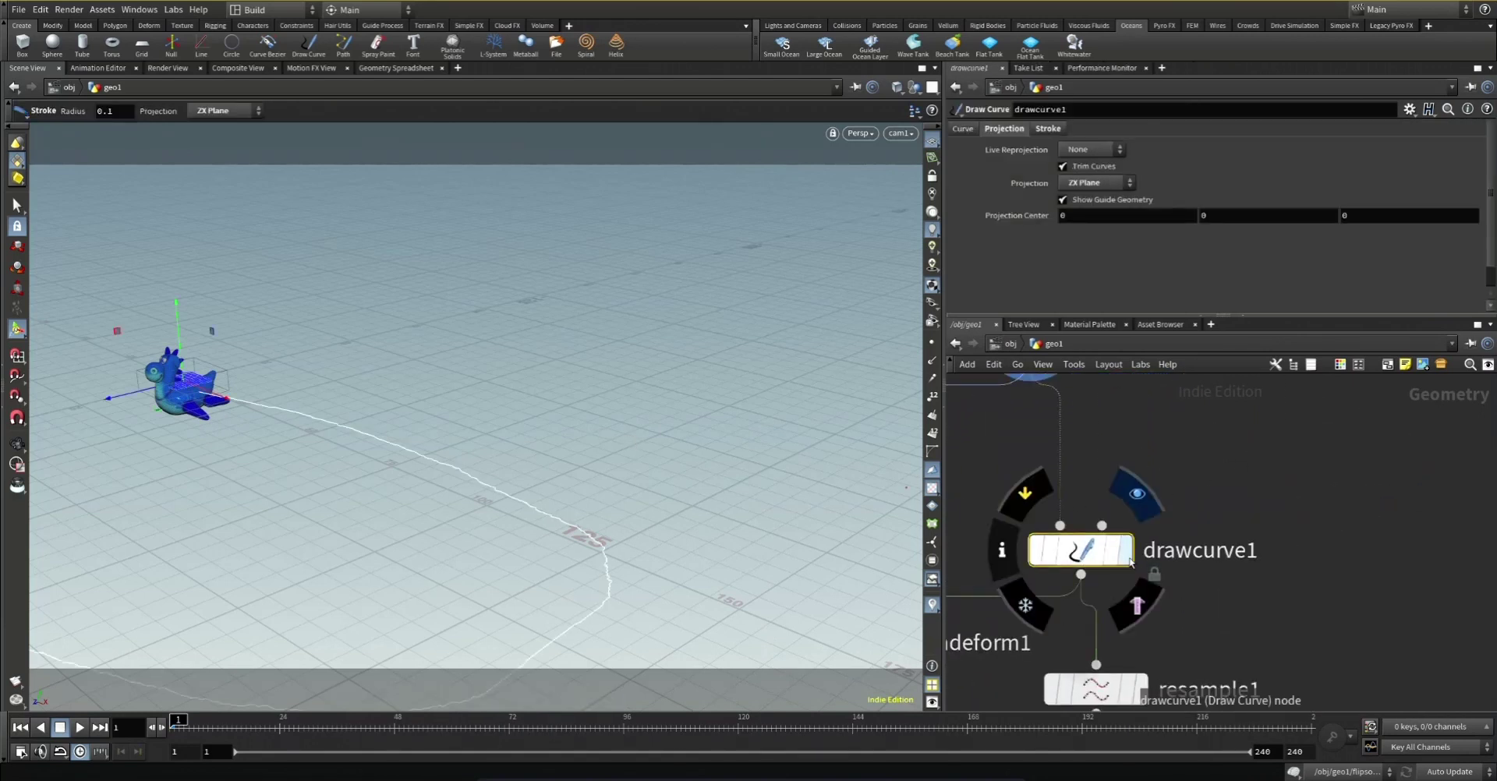
pyautogui.click(1127, 553)
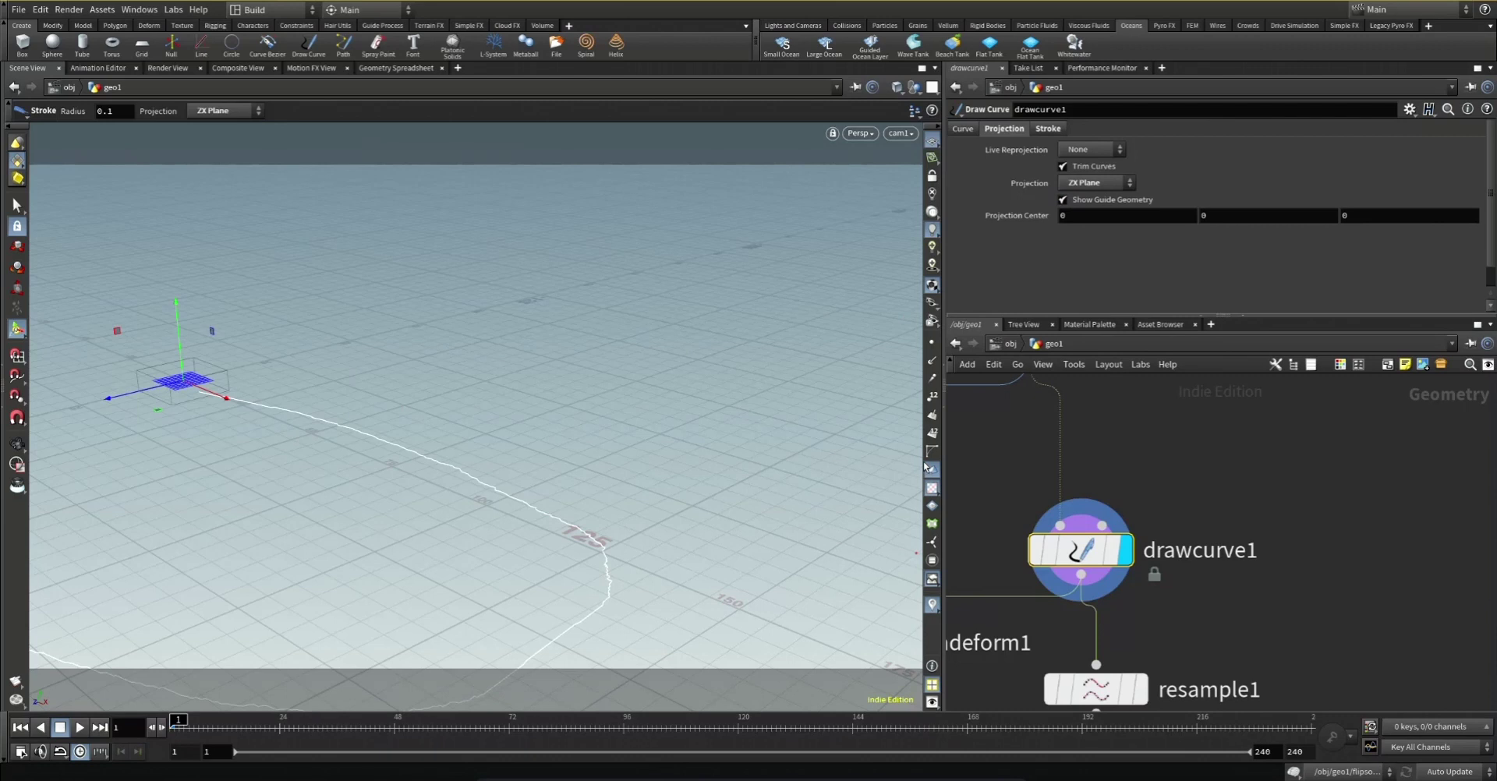
pyautogui.scroll(-2, 639, 491)
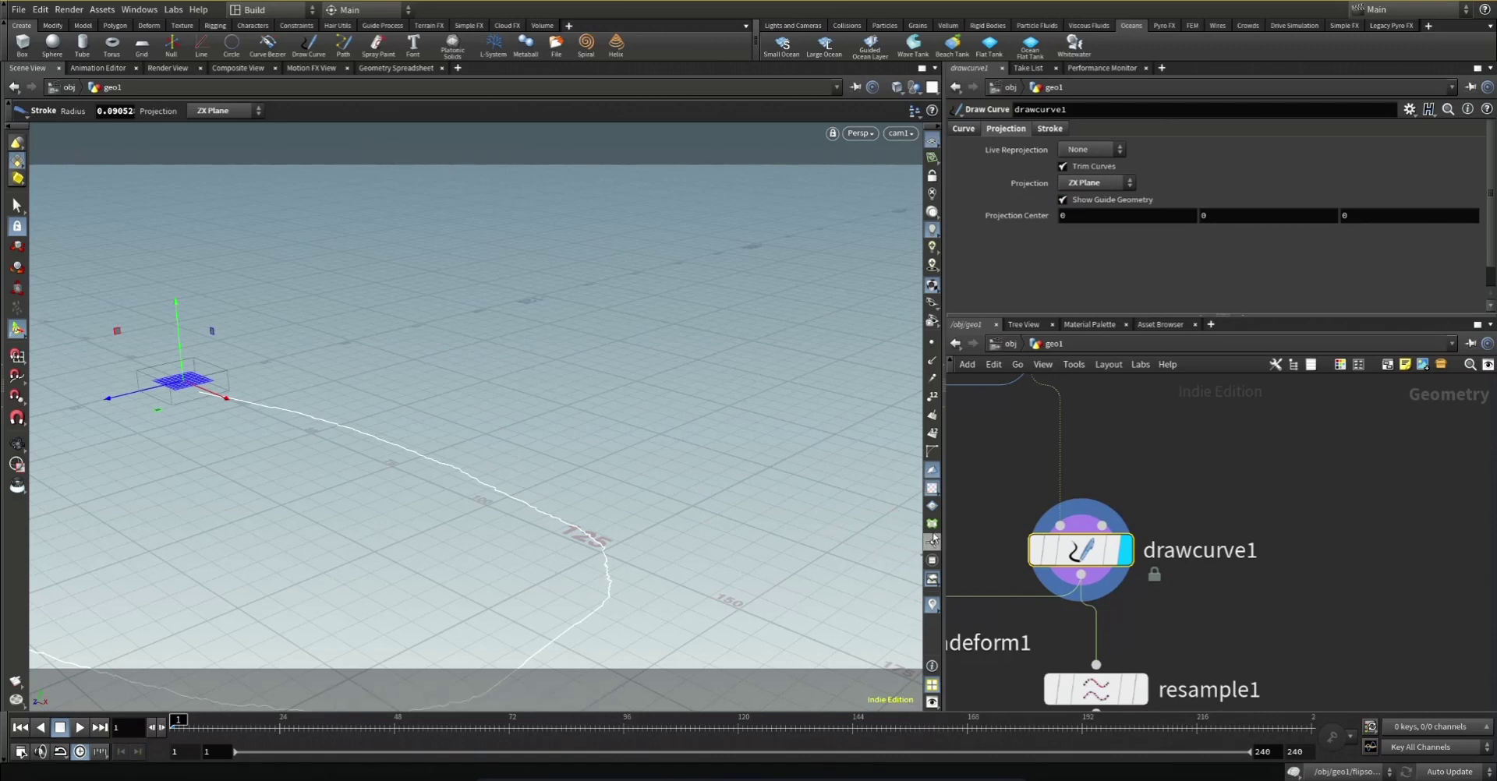
# Select and display the pathdeform1 node, and scrub the timeline to frame 33 to check the toy's motion along the path
pyautogui.moveTo(1237, 487); pyautogui.dragTo(1406, 368, button='middle')
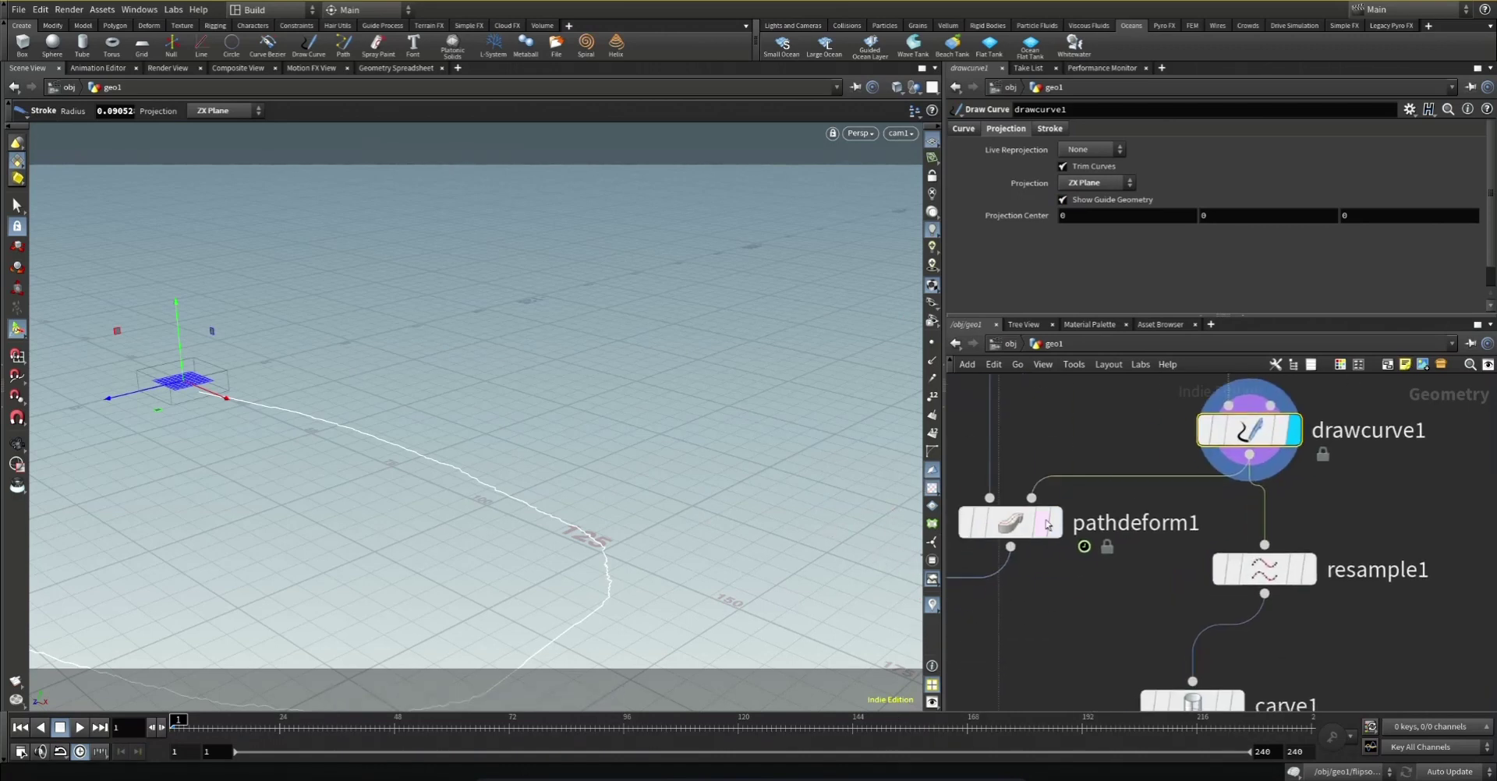
pyautogui.moveTo(1027, 530)
pyautogui.moveTo(1037, 434); pyautogui.dragTo(1073, 474, button='middle')
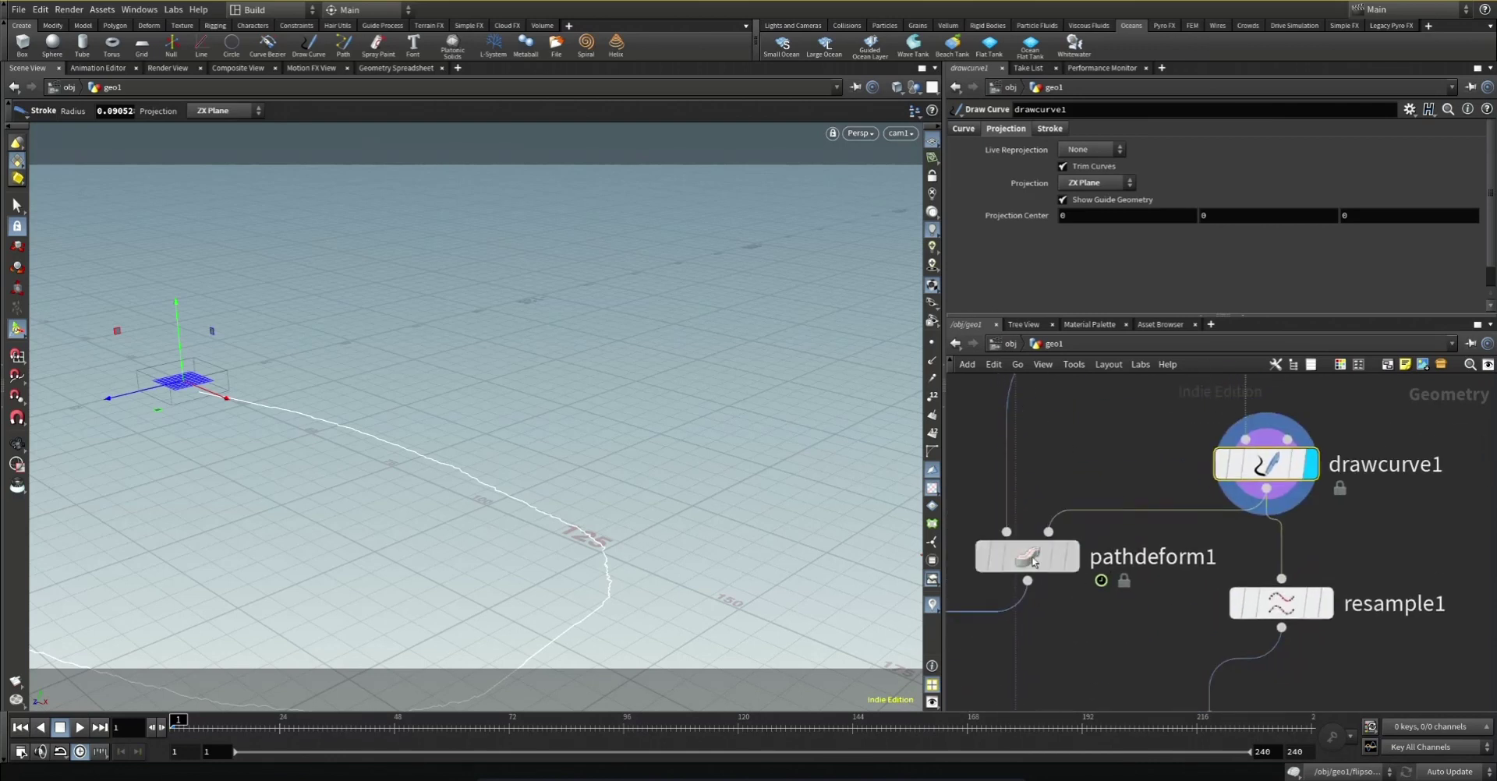
pyautogui.click(1030, 558)
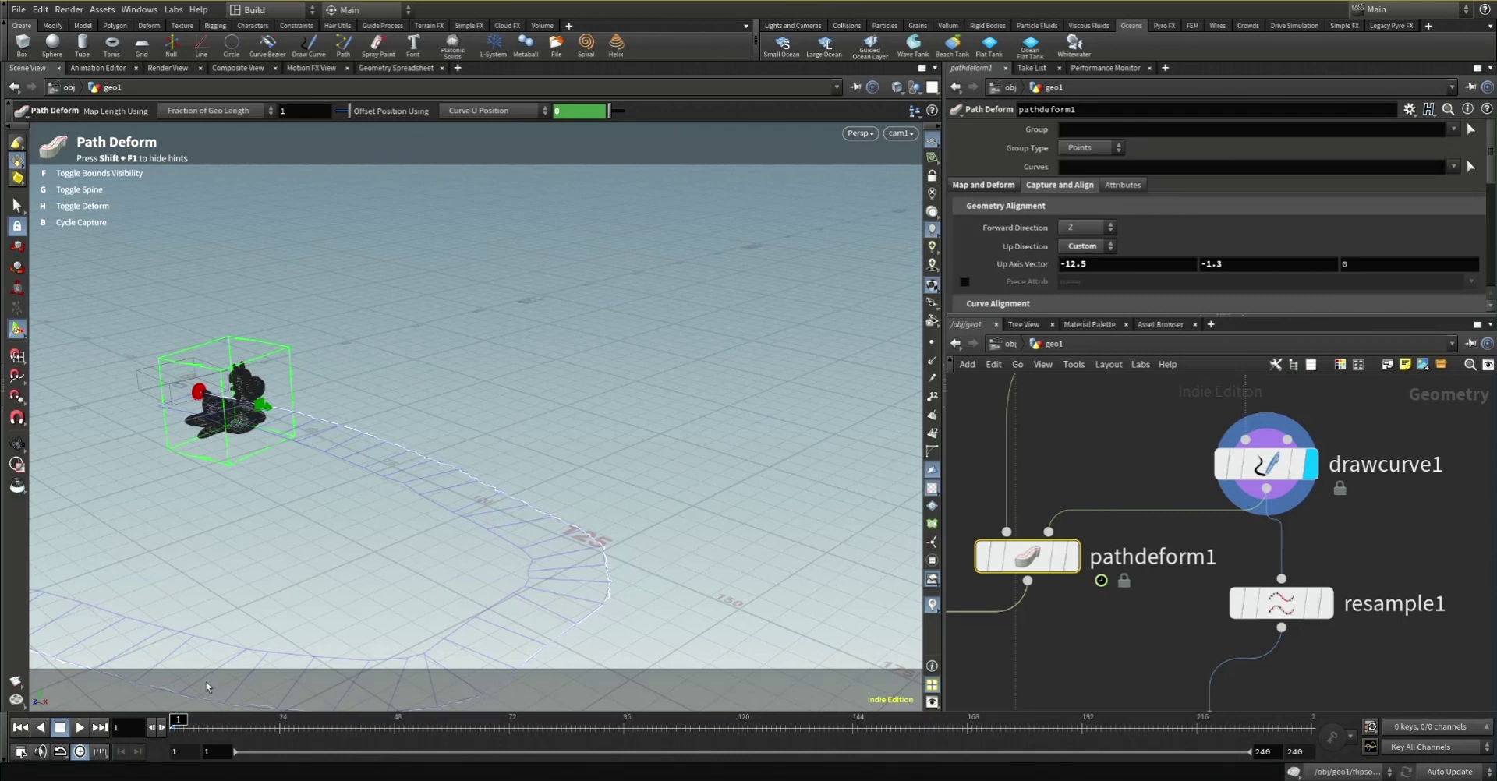
pyautogui.moveTo(171, 730); pyautogui.dragTo(191, 729)
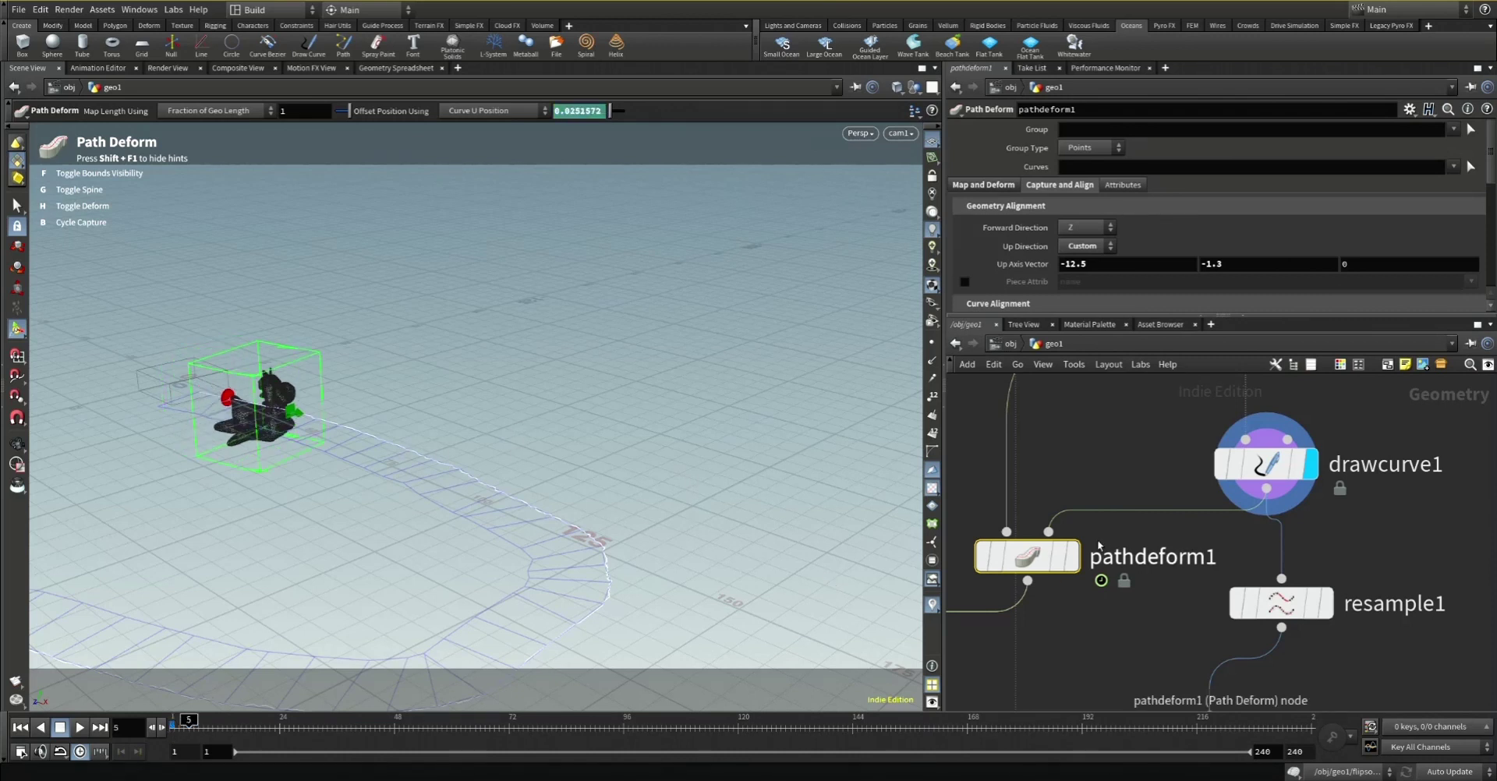
pyautogui.click(1074, 556)
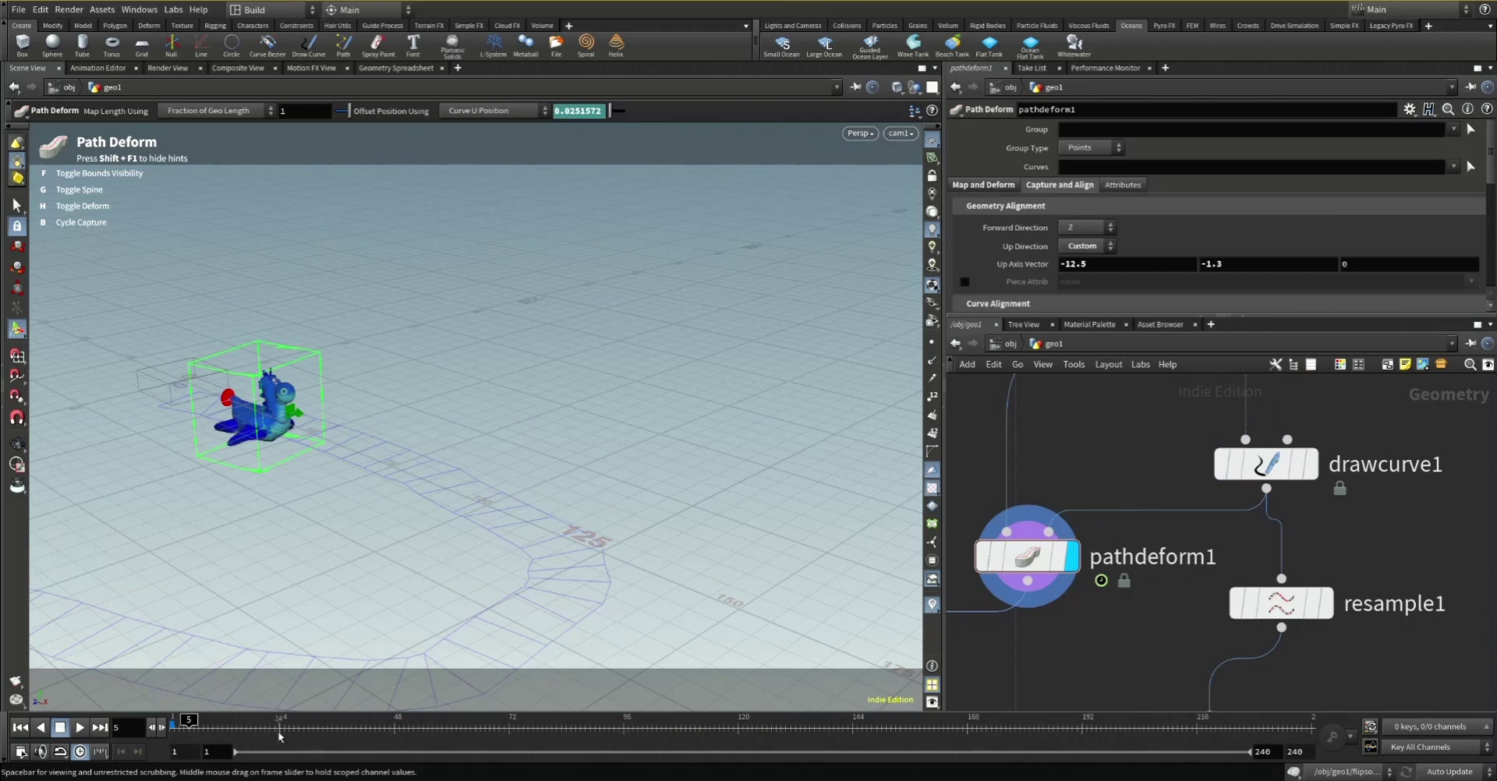
pyautogui.moveTo(209, 728); pyautogui.dragTo(322, 760)
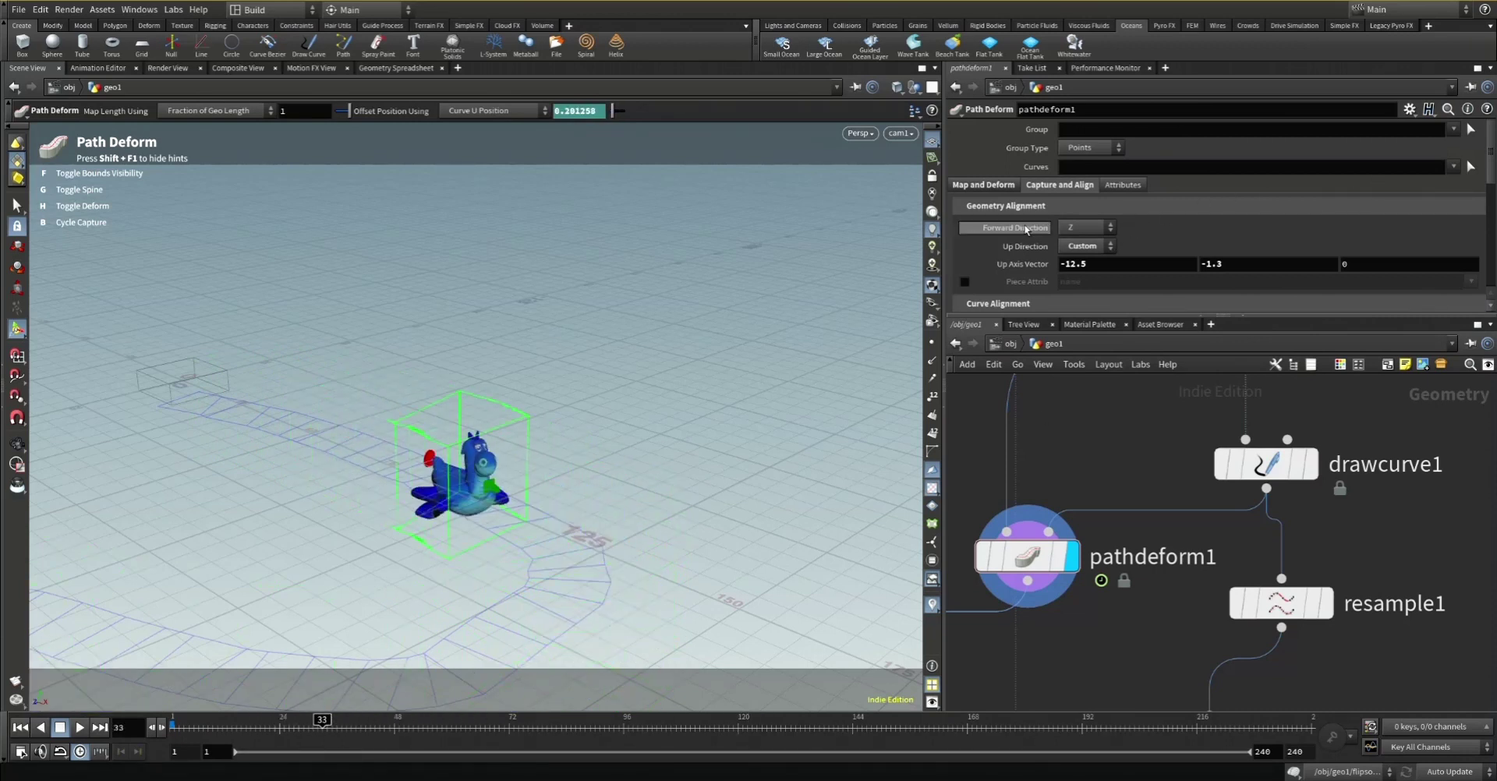
# Keep pathdeform1's Forward Direction at Z and set the first component of its Up Axis Vector to -12.188
pyautogui.click(1075, 229)
pyautogui.click(1072, 230)
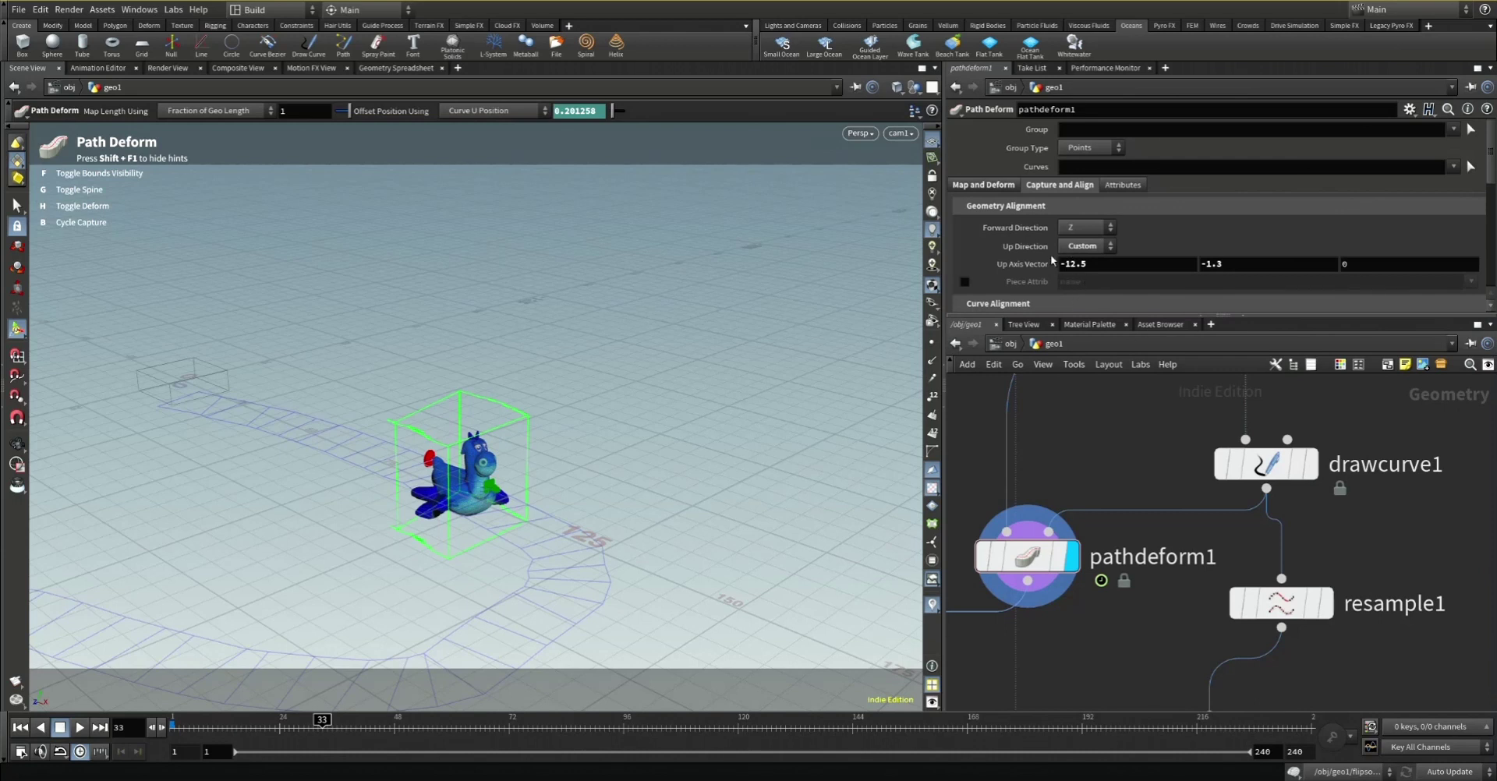
pyautogui.moveTo(1072, 264); pyautogui.dragTo(790, 355, button='middle')
pyautogui.moveTo(1041, 329); pyautogui.dragTo(195, 298, button='middle')
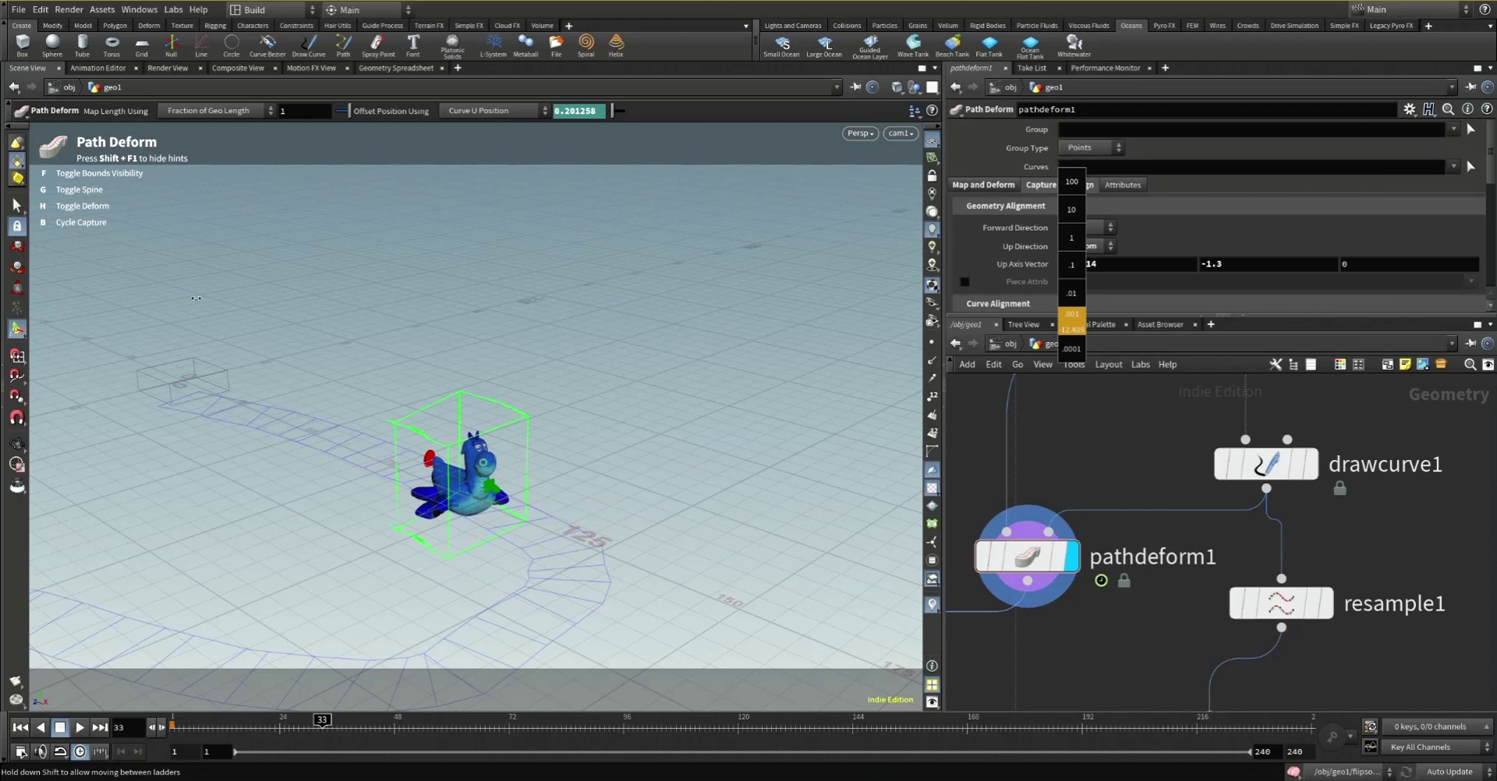
pyautogui.moveTo(1061, 292); pyautogui.dragTo(964, 316, button='middle')
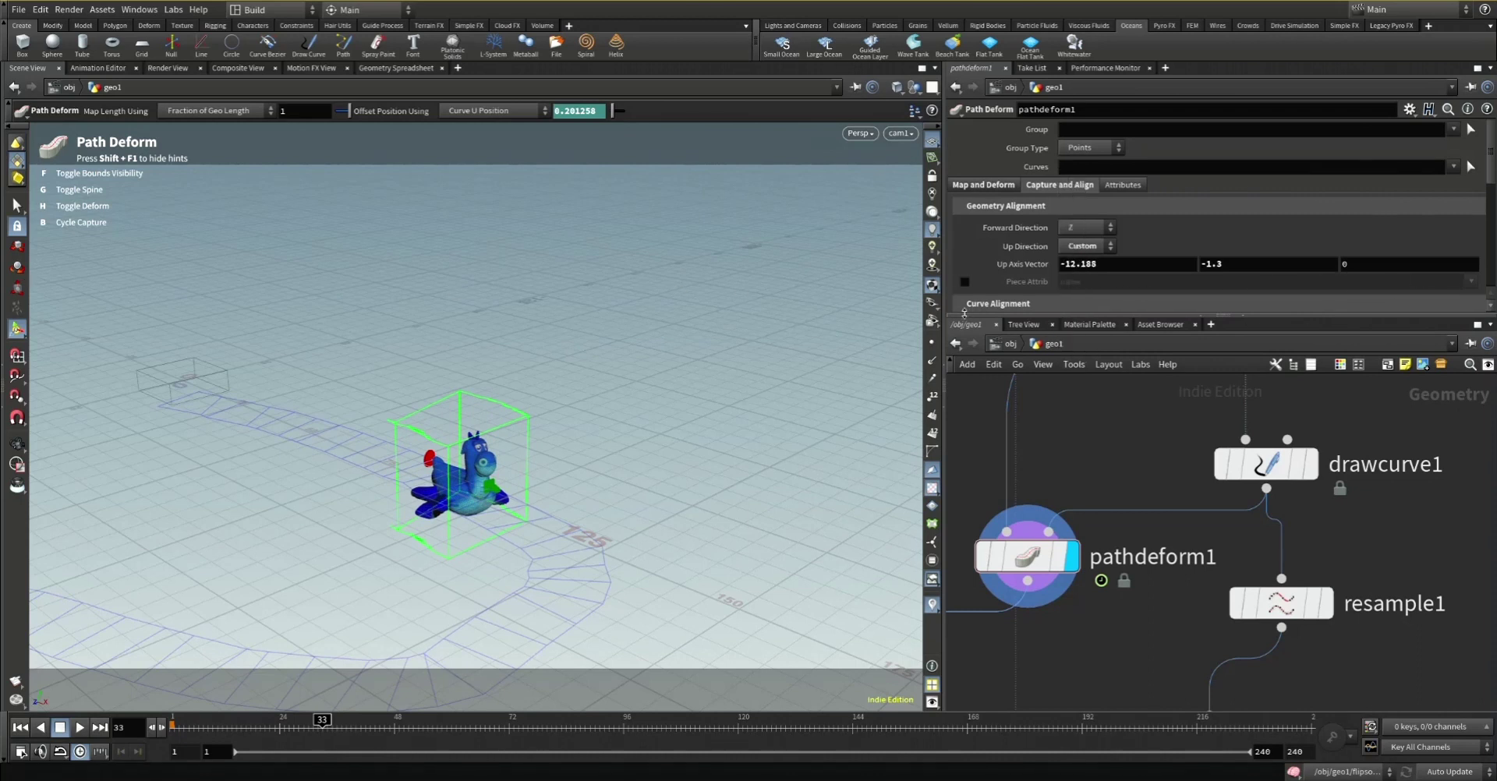
# Select and display the resample1 node, turn on point display in the viewport, and keep the segment length at 10
pyautogui.scroll(-6, 1141, 600)
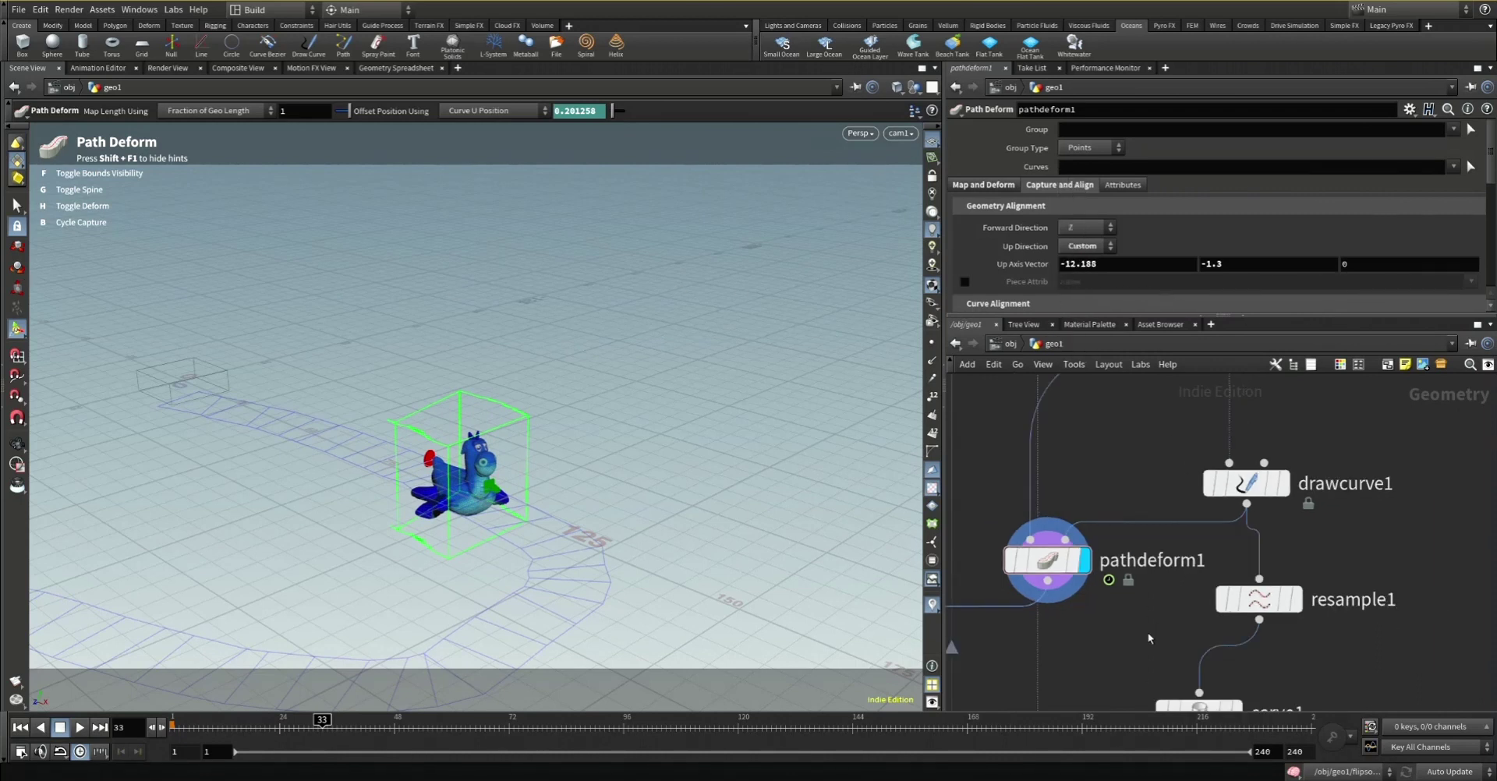
pyautogui.scroll(7, 1223, 569)
pyautogui.moveTo(1235, 602); pyautogui.dragTo(1161, 427, button='middle')
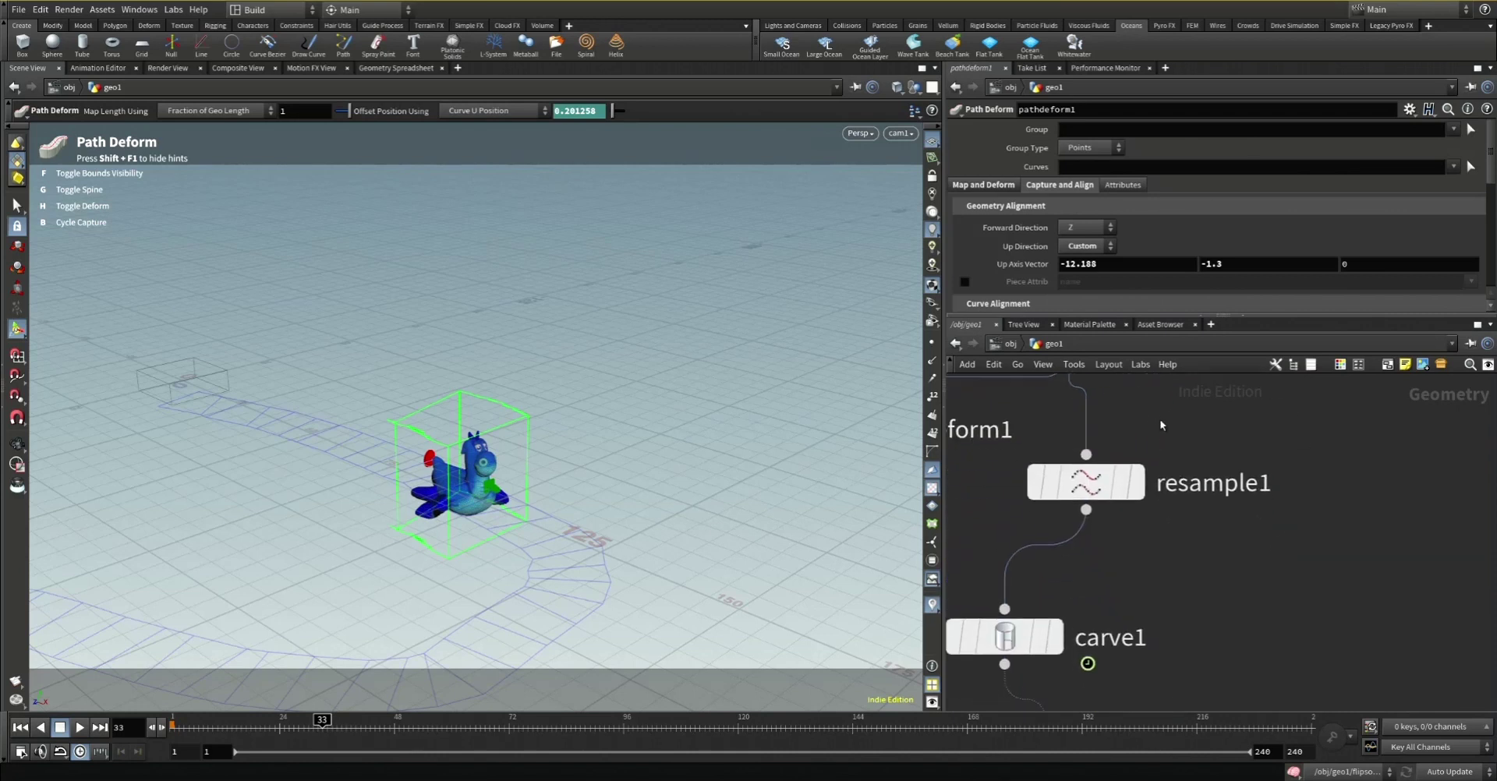
pyautogui.click(1091, 483)
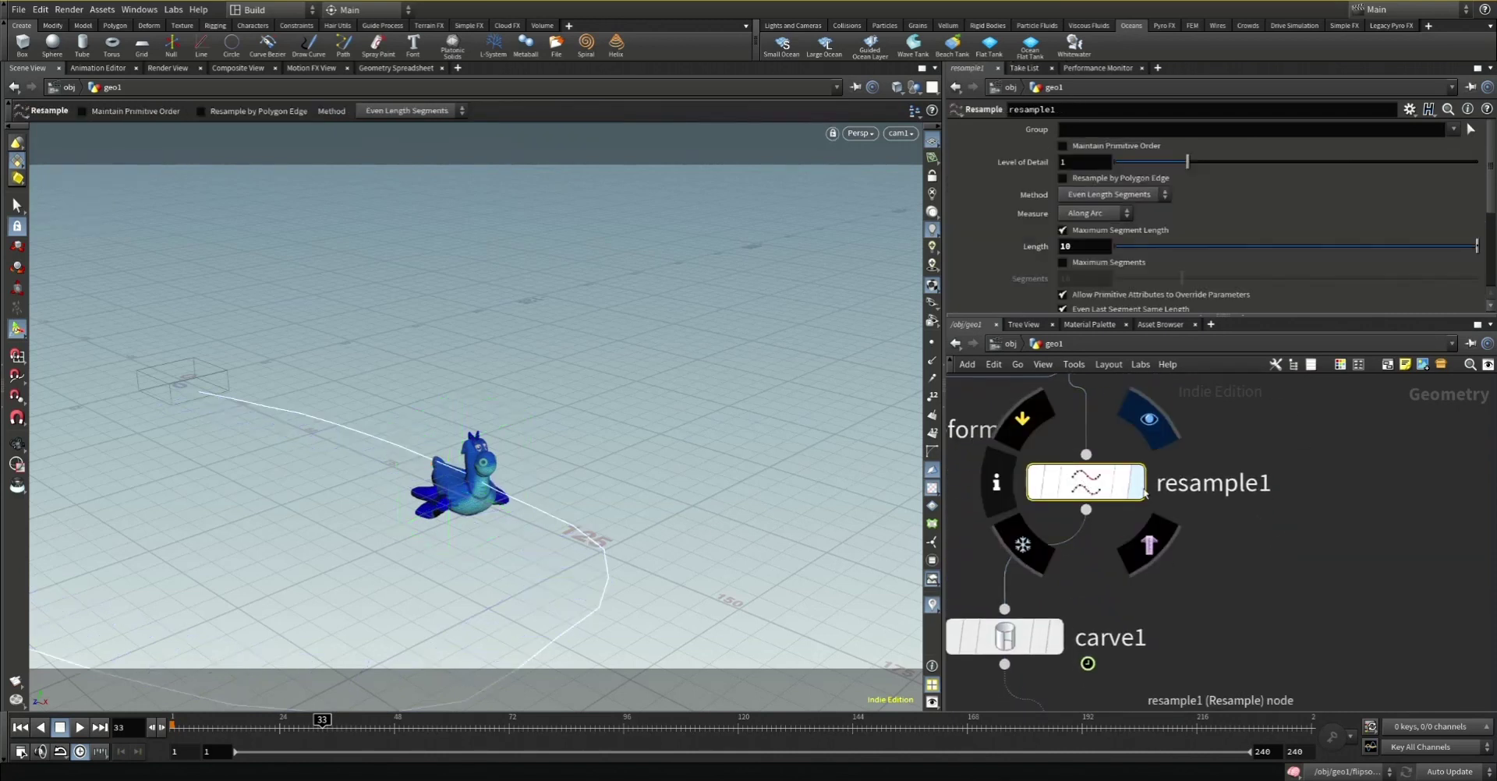
pyautogui.click(1136, 482)
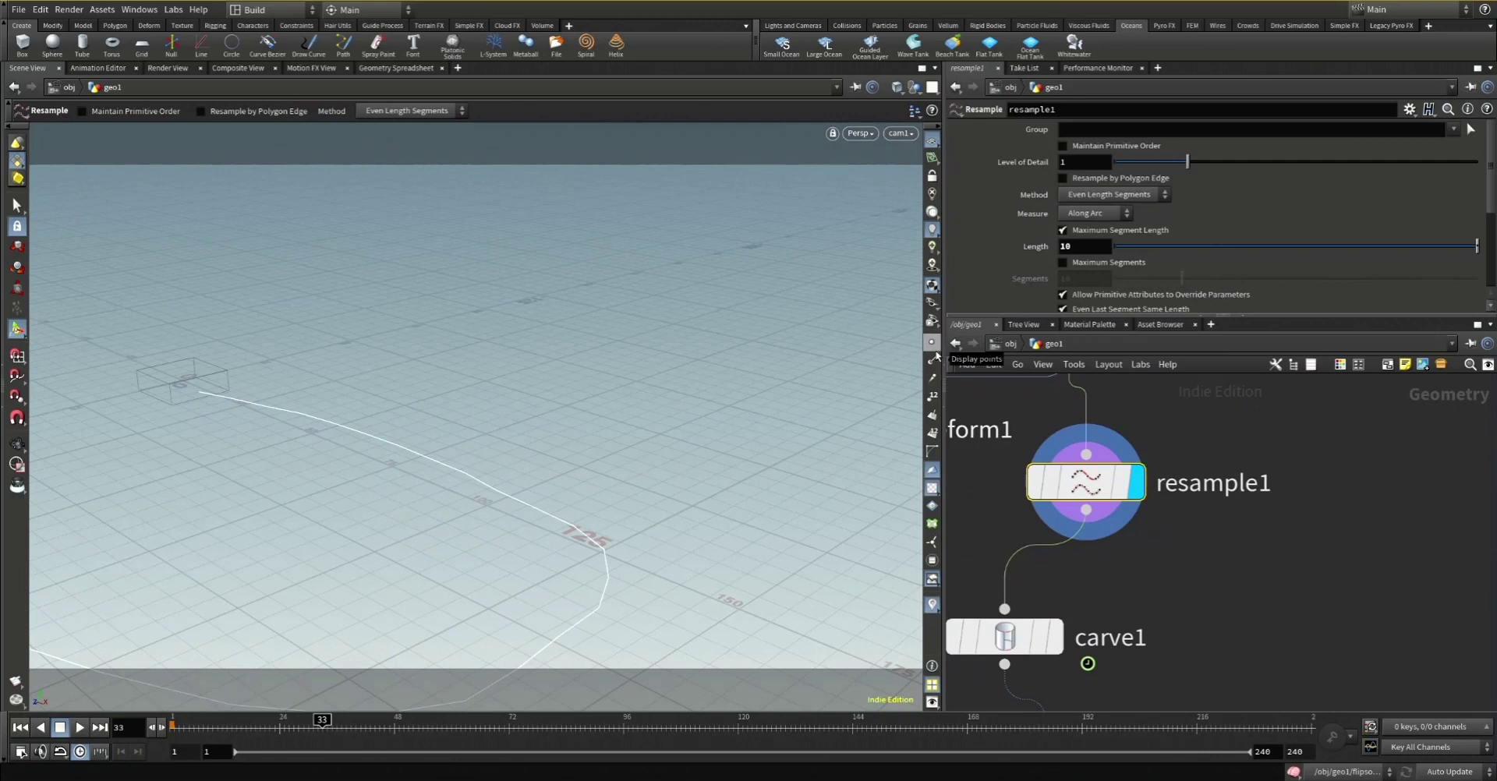
pyautogui.click(932, 342)
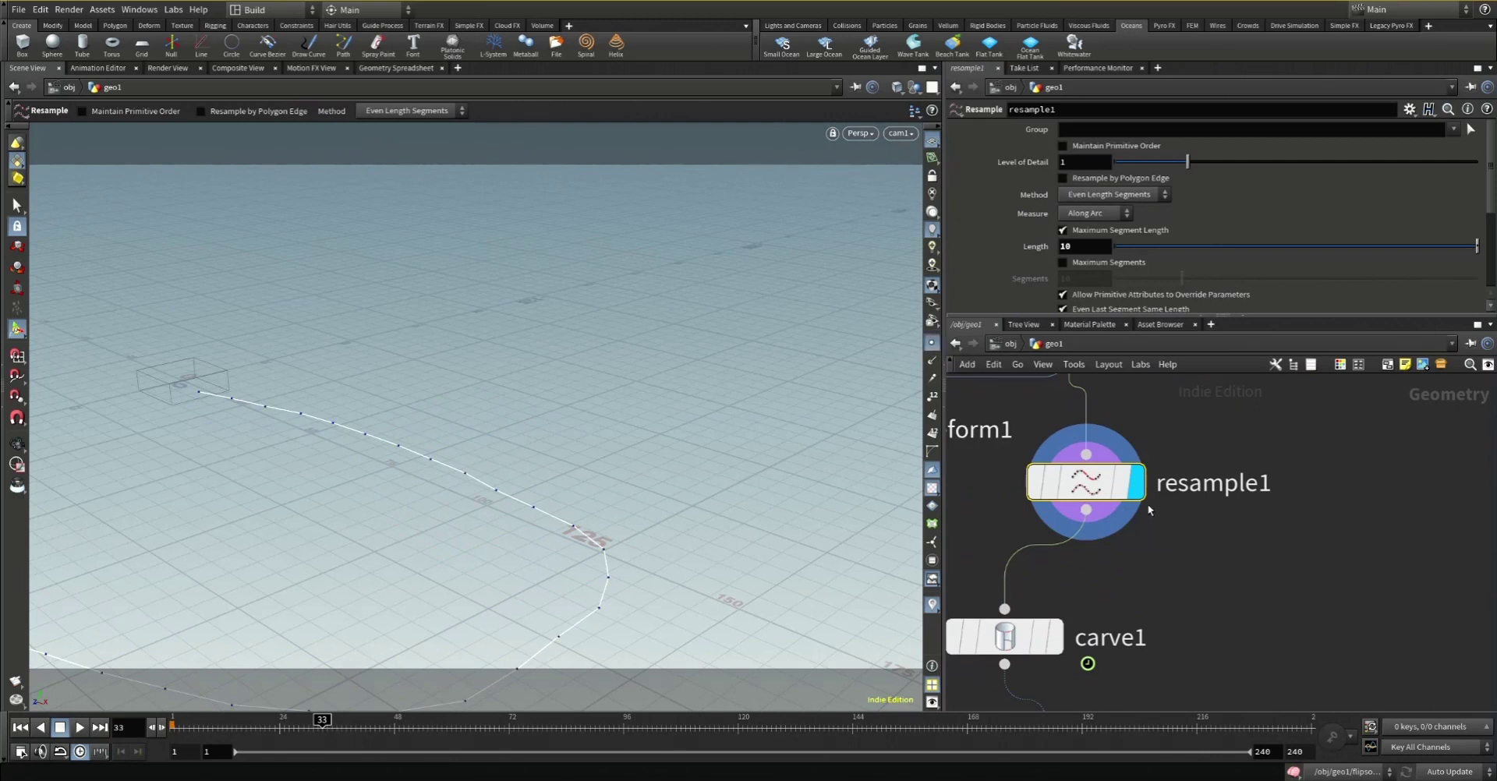
pyautogui.moveTo(1476, 247)
pyautogui.mouseDown()
pyautogui.moveTo(1127, 250)
pyautogui.moveTo(1489, 248)
pyautogui.mouseUp()
pyautogui.doubleClick(1104, 241)
pyautogui.press('Return')
# Select the carve1 node under resample1 and display the carved section of the curve
pyautogui.scroll(-1, 1114, 548)
pyautogui.scroll(-4, 1252, 465)
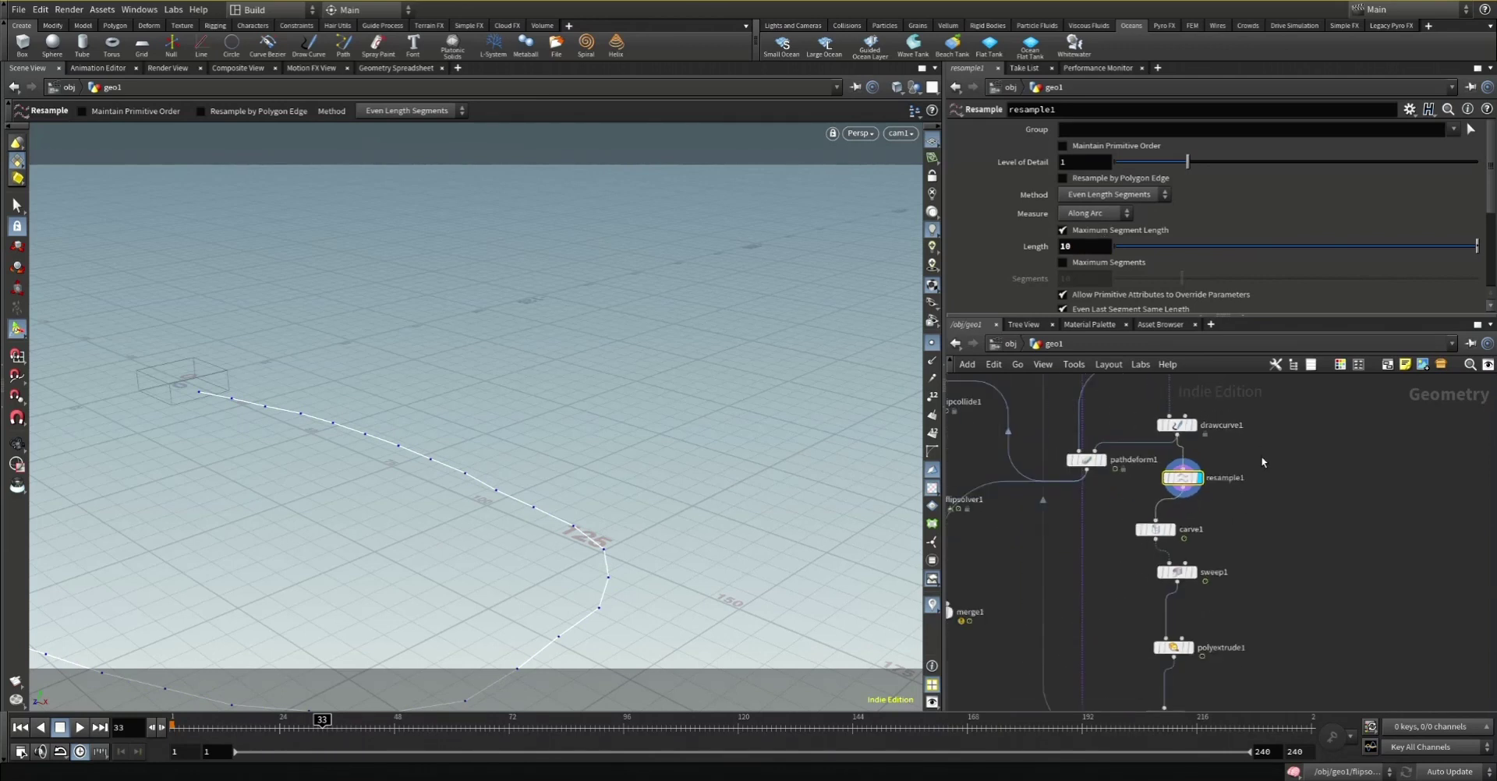
pyautogui.scroll(3, 1250, 481)
pyautogui.scroll(1, 1185, 593)
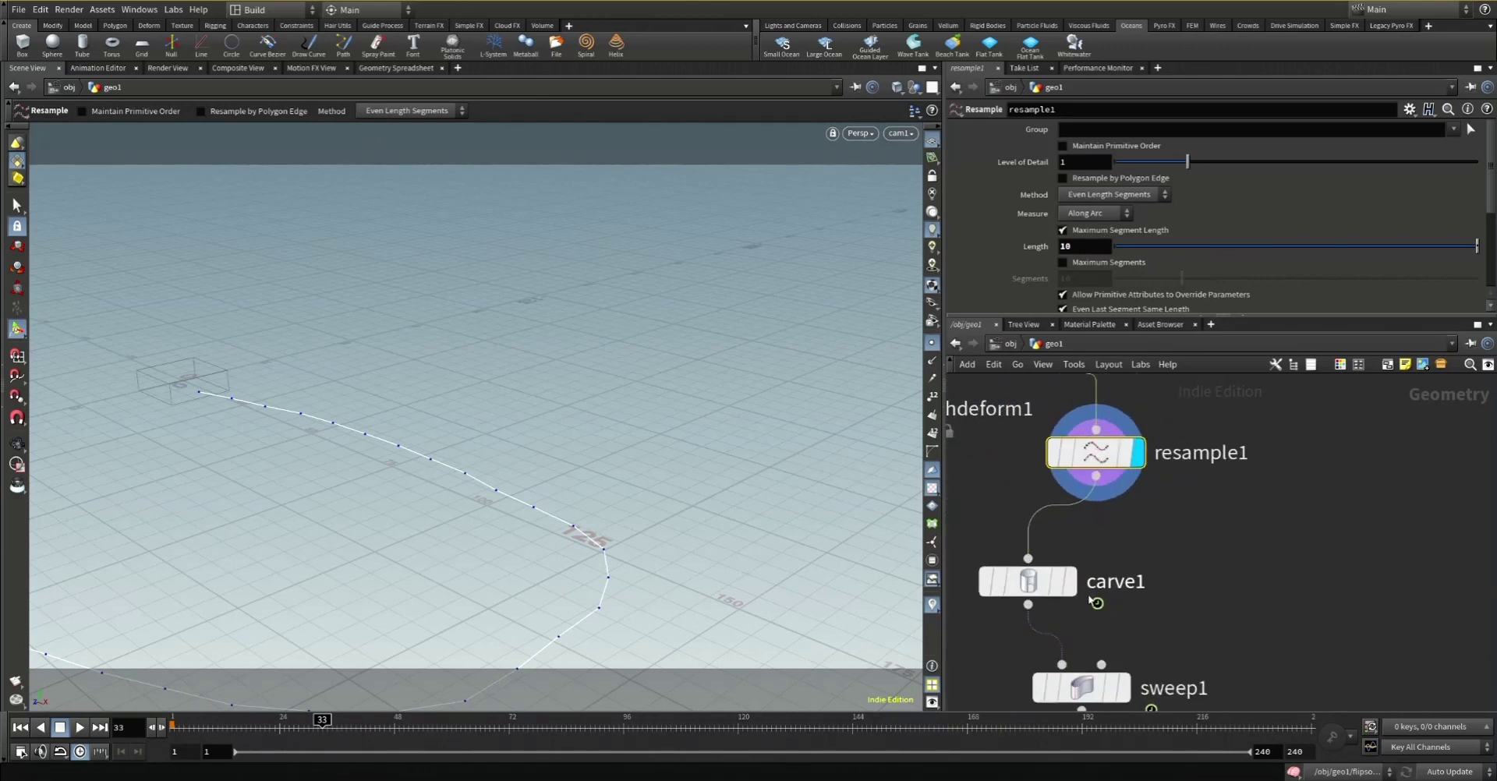
pyautogui.click(1052, 590)
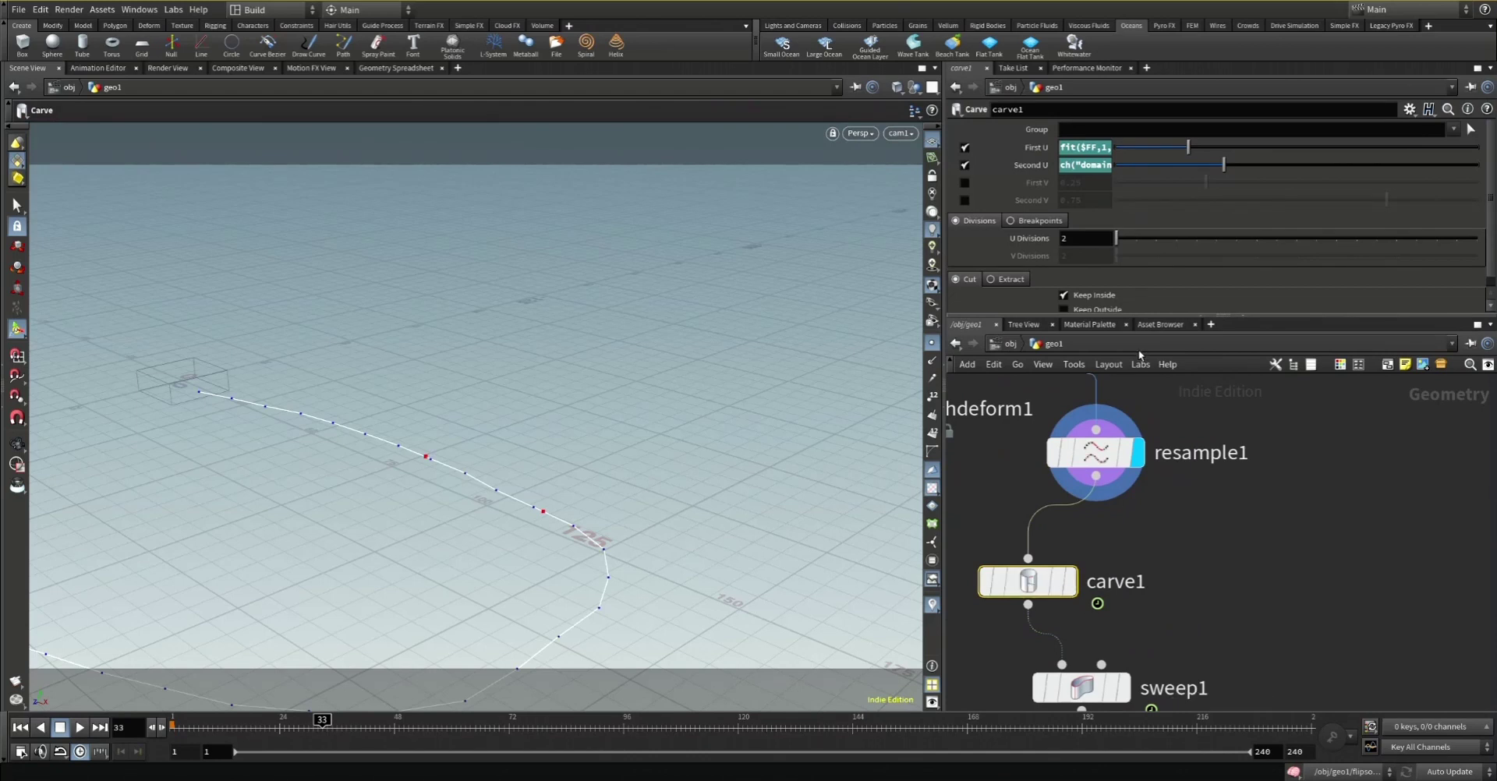
pyautogui.click(1070, 581)
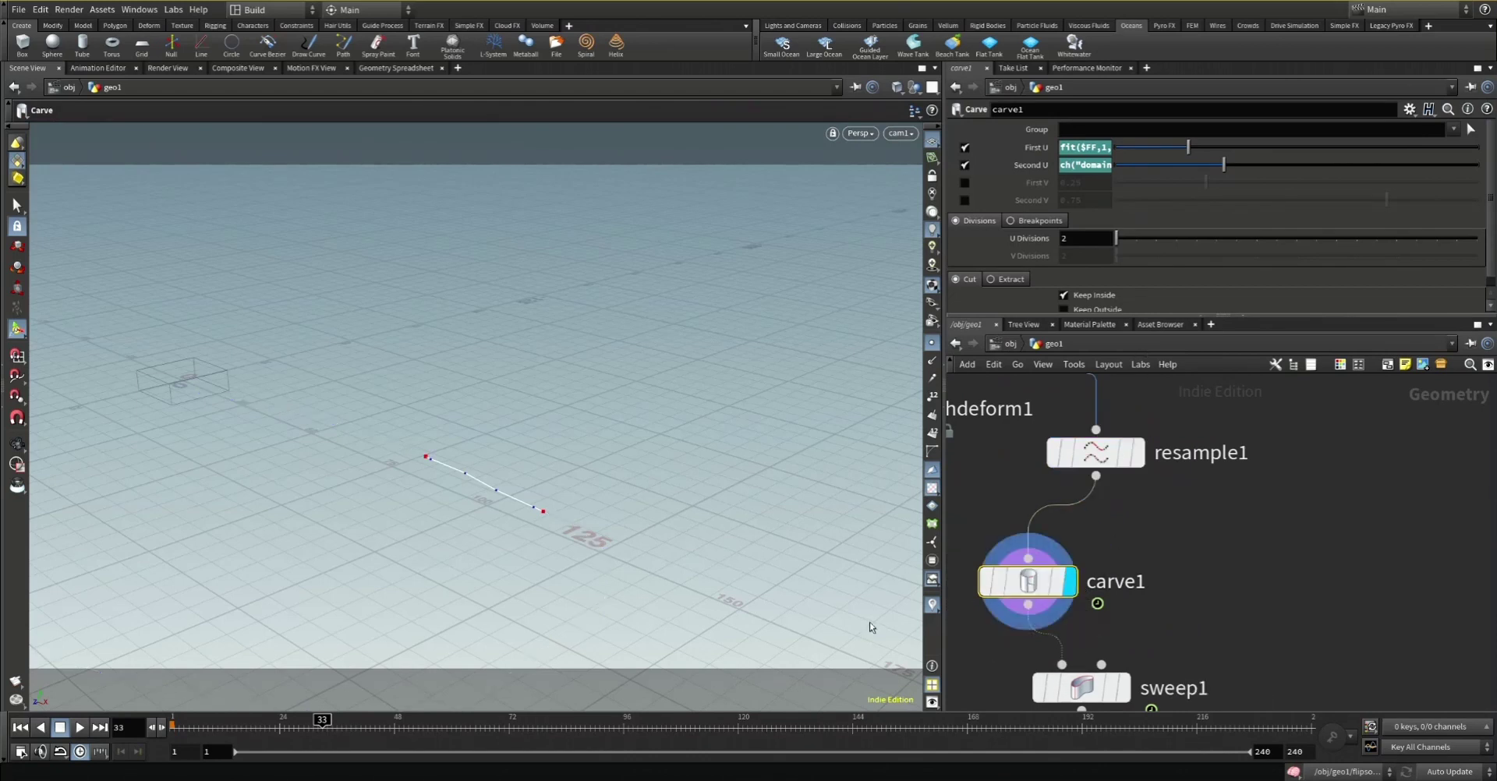
# Play the carved curve's animation several times from the first frame, finishing with the timeline back at frame 1
pyautogui.moveTo(1040, 592)
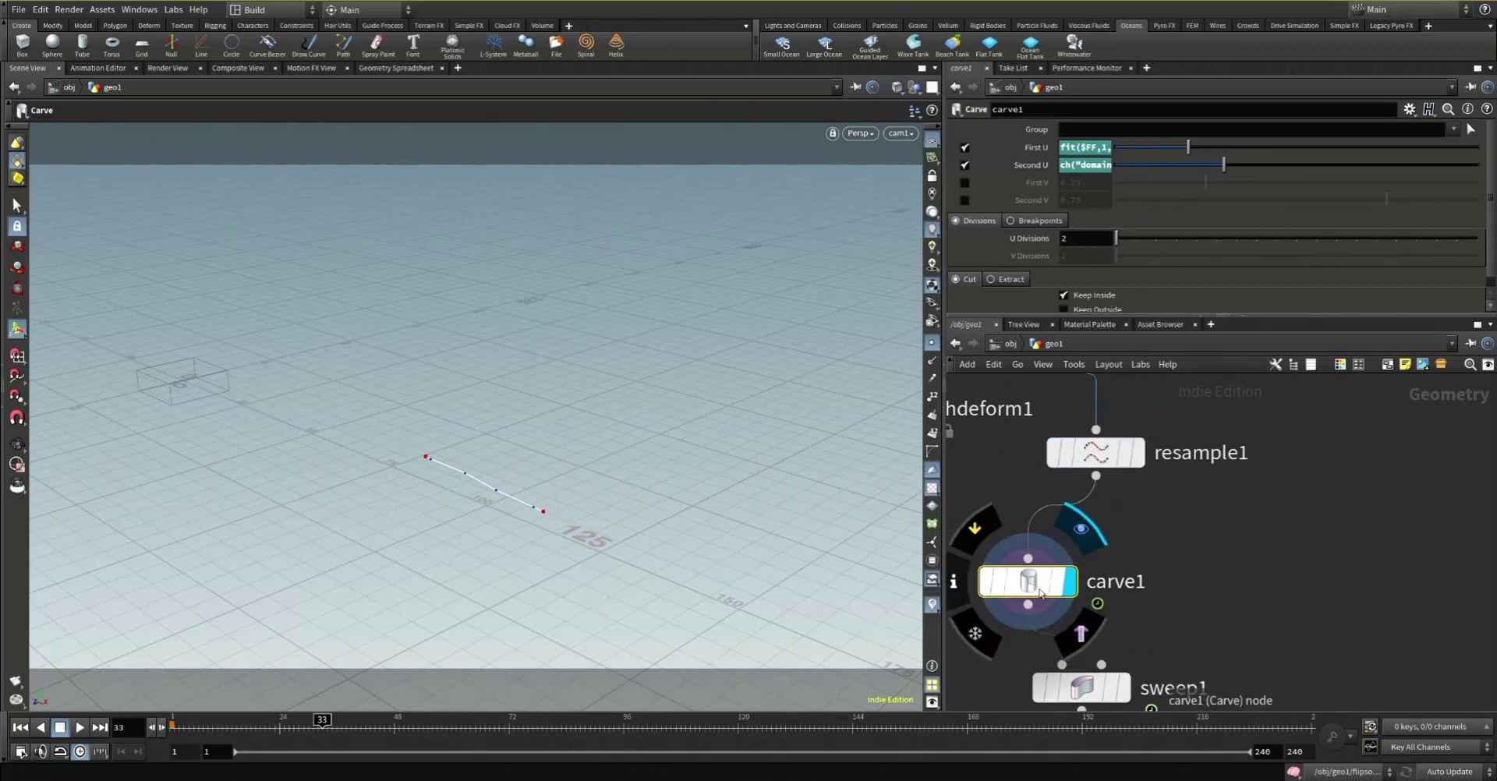
pyautogui.click(20, 728)
pyautogui.click(79, 727)
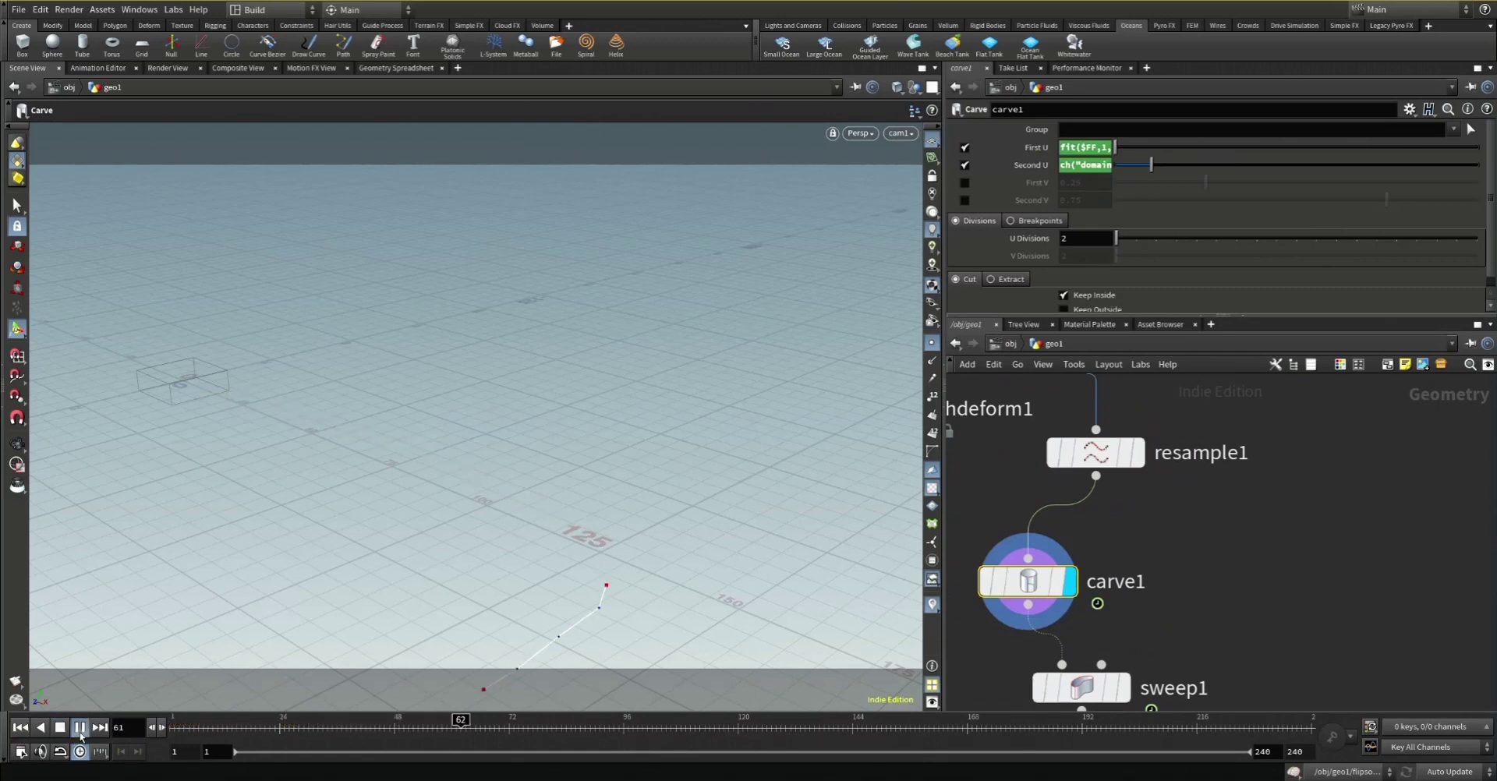
pyautogui.click(80, 727)
pyautogui.click(21, 727)
pyautogui.click(80, 727)
pyautogui.click(79, 727)
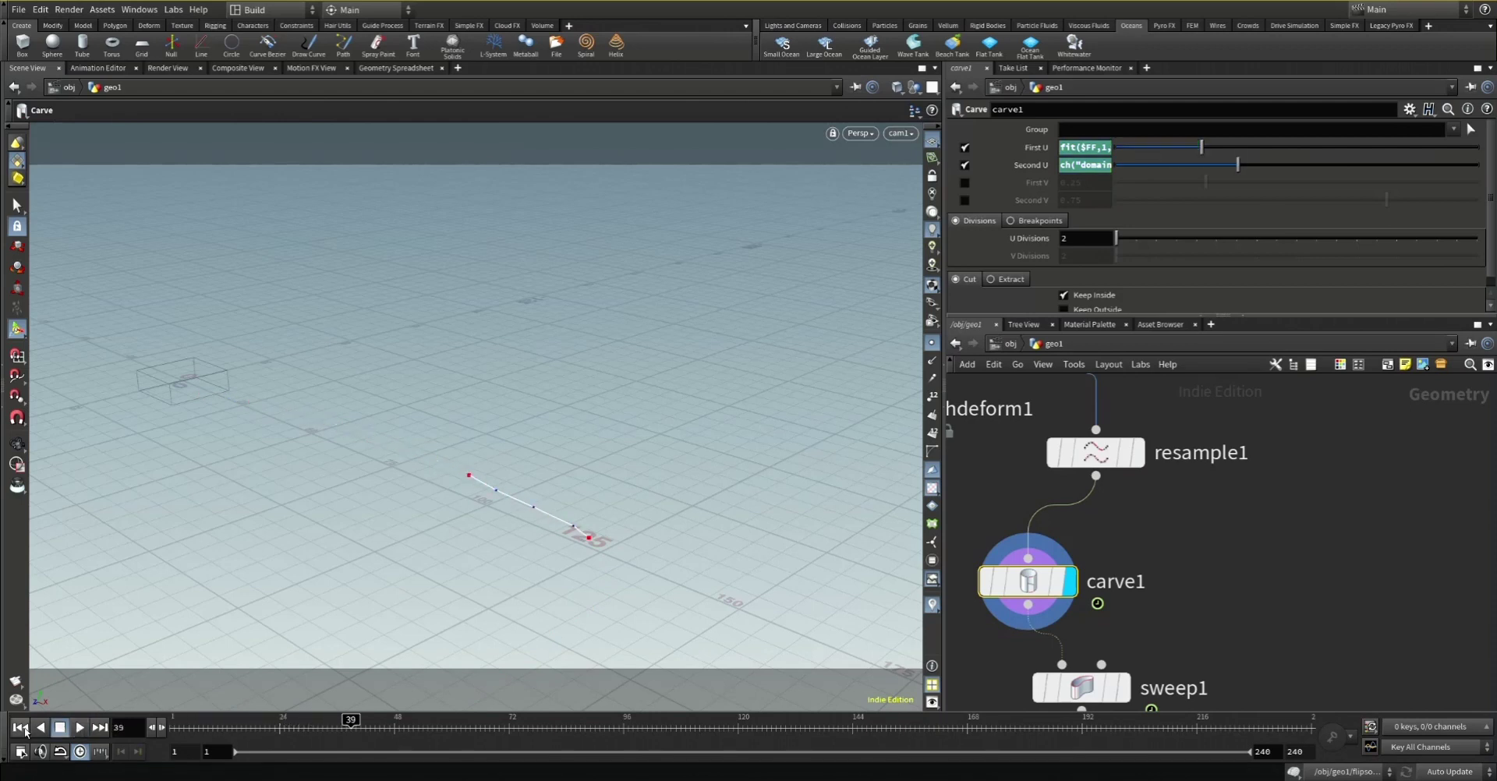
pyautogui.click(21, 728)
pyautogui.click(80, 728)
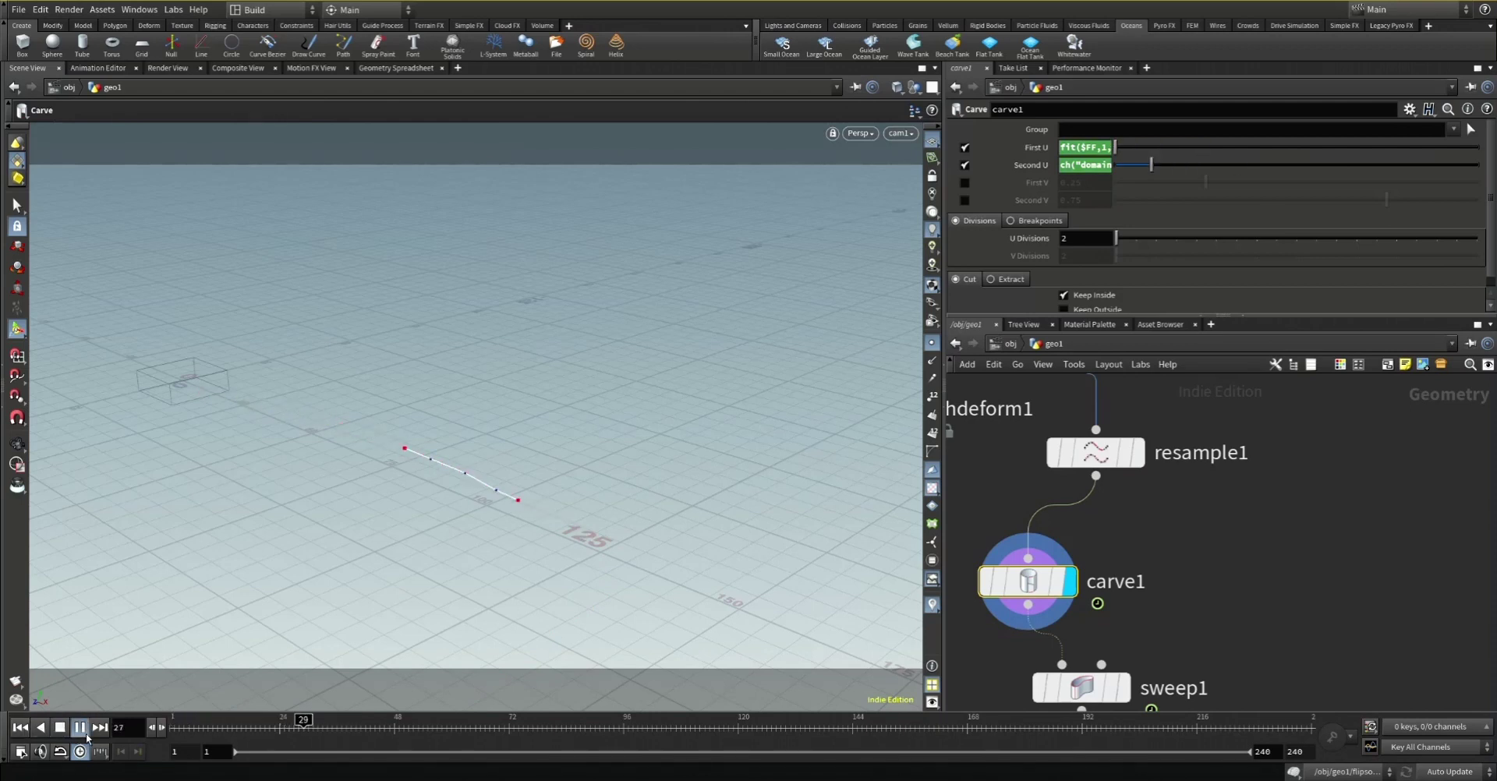
pyautogui.click(79, 727)
pyautogui.click(21, 727)
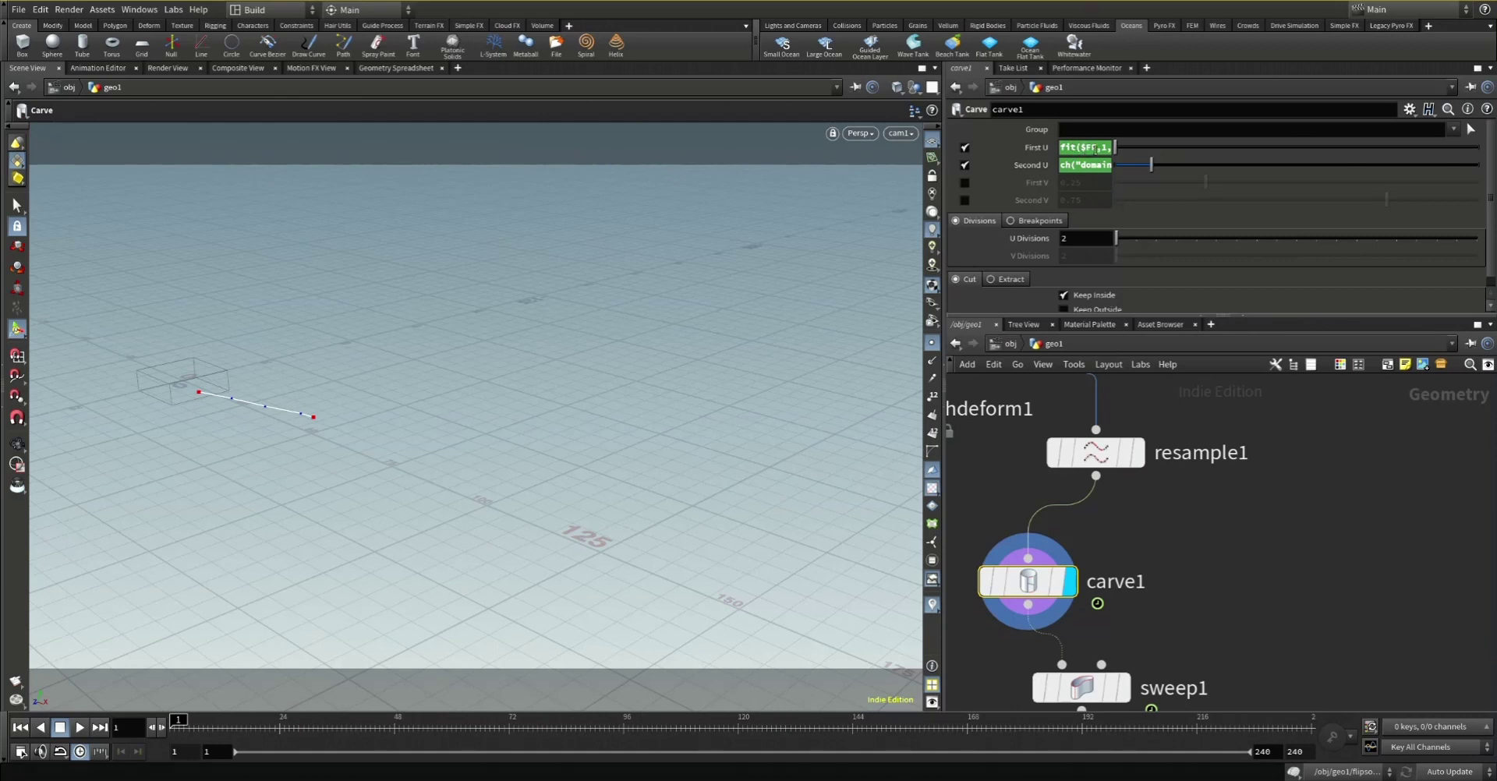
# Inspect carve1's First U and Second U values, expanding Second U to show its full expression
pyautogui.click(1096, 147)
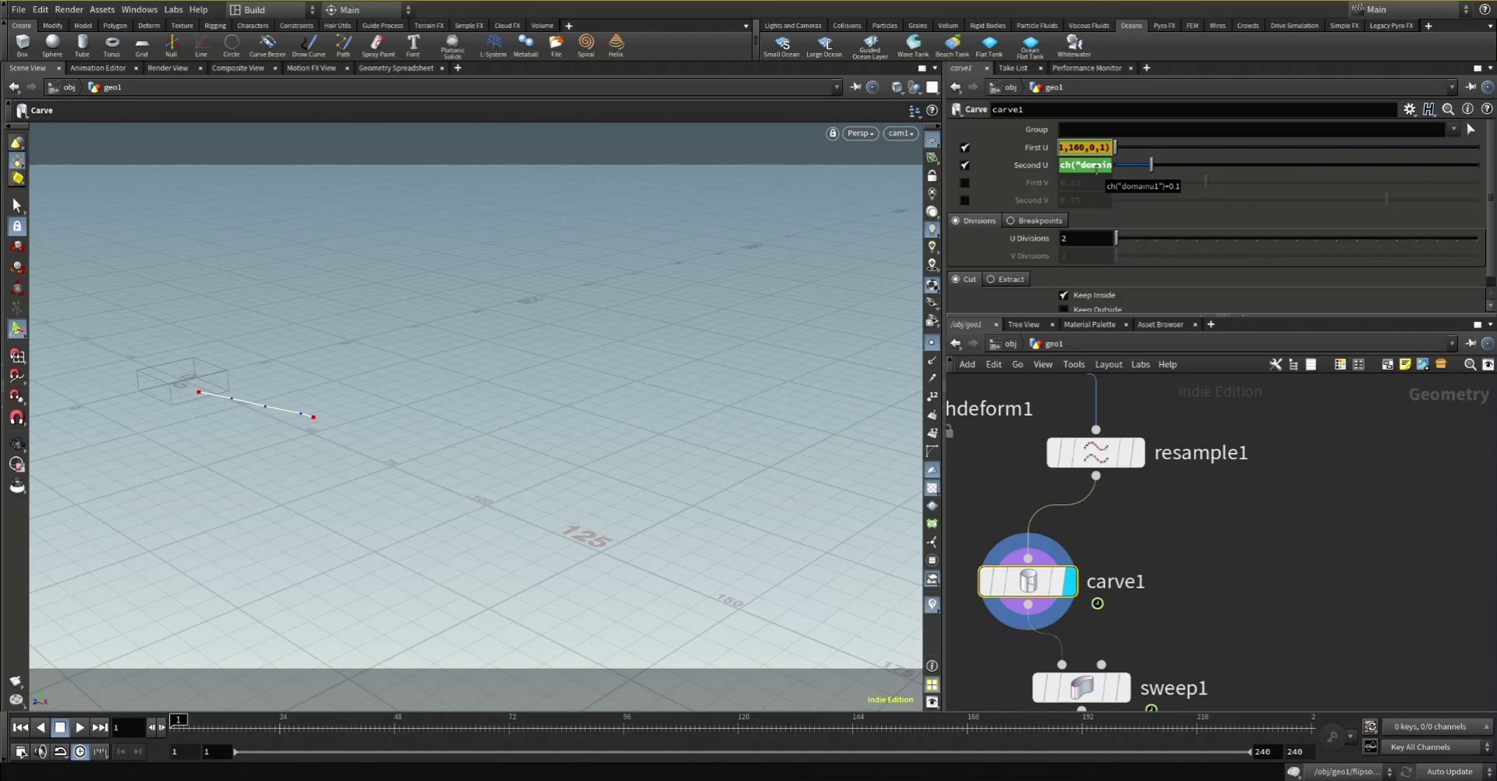
pyautogui.click(1033, 165)
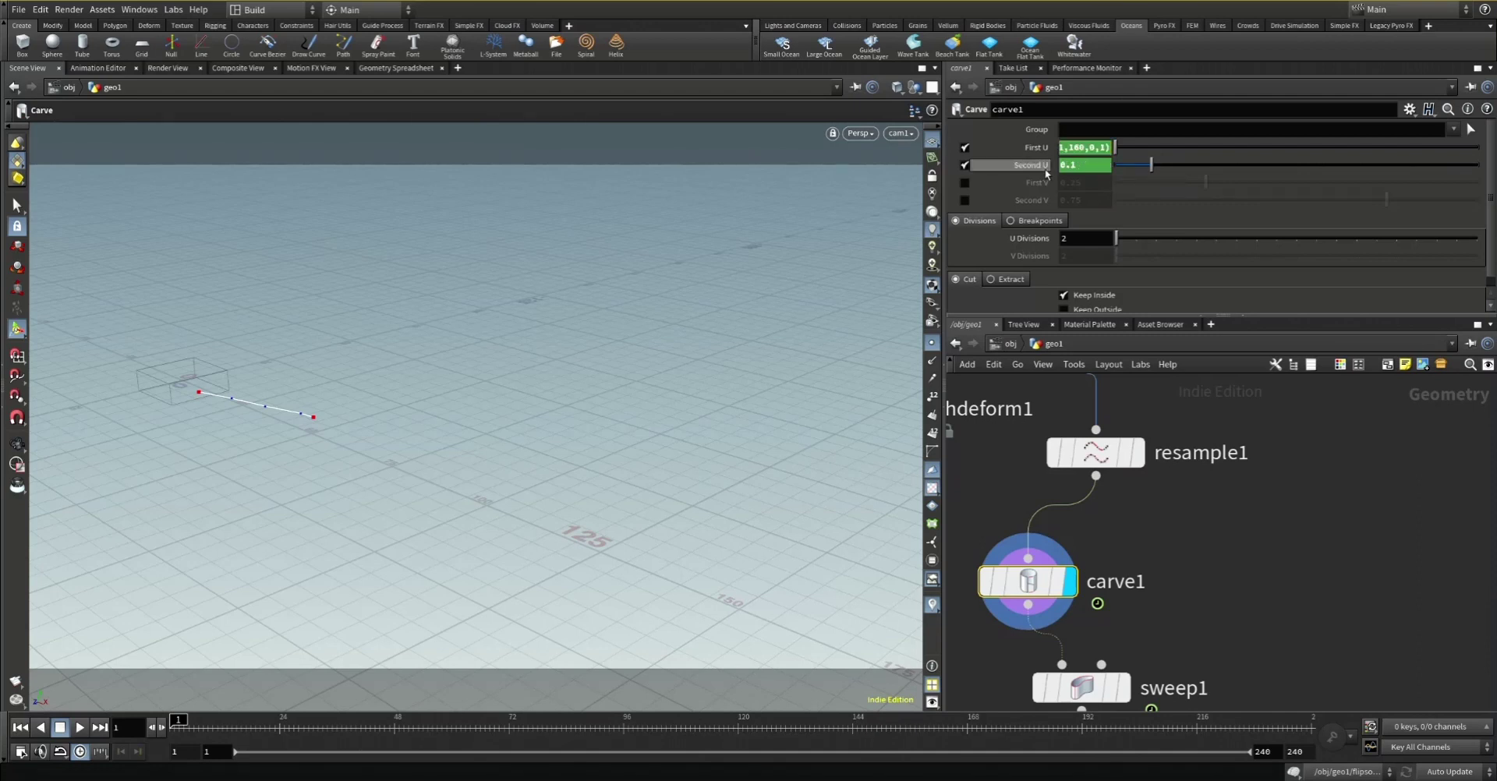
pyautogui.click(1033, 165)
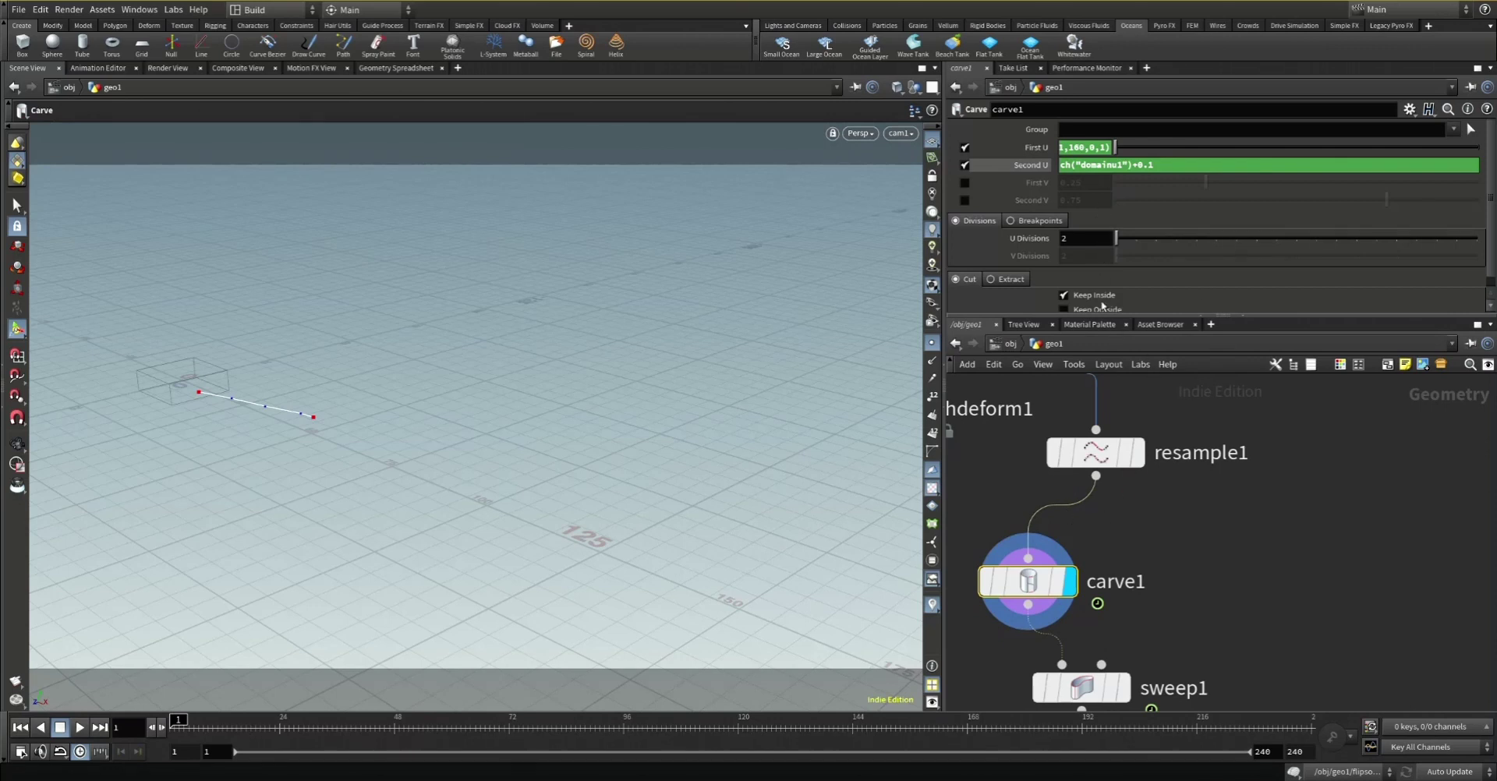
# Display and select the sweep1 node, and scrub the timeline to frame 53 and back to 43 to inspect the ribbon
pyautogui.moveTo(1132, 558); pyautogui.dragTo(1236, 396, button='middle')
pyautogui.click(1238, 471)
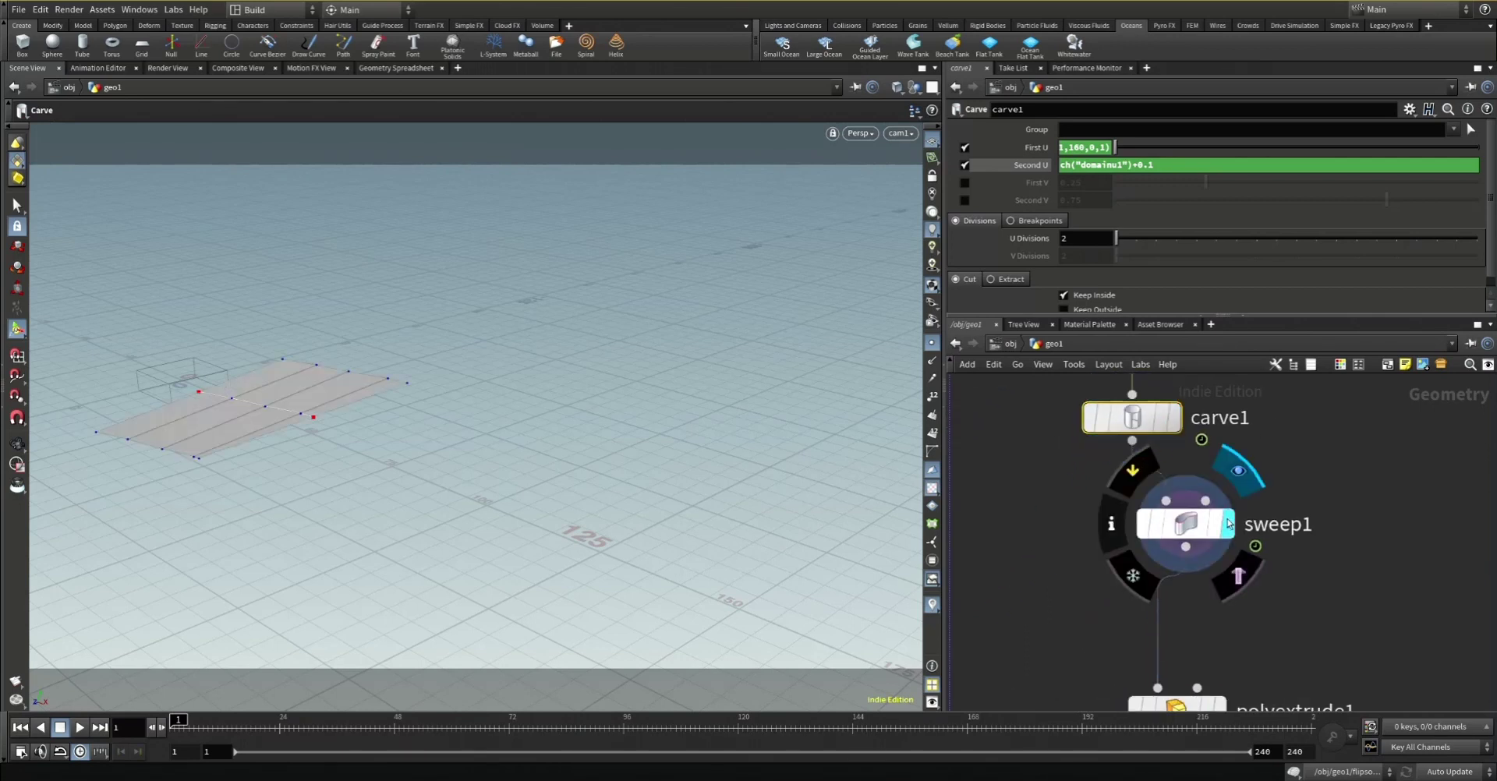
pyautogui.click(1195, 540)
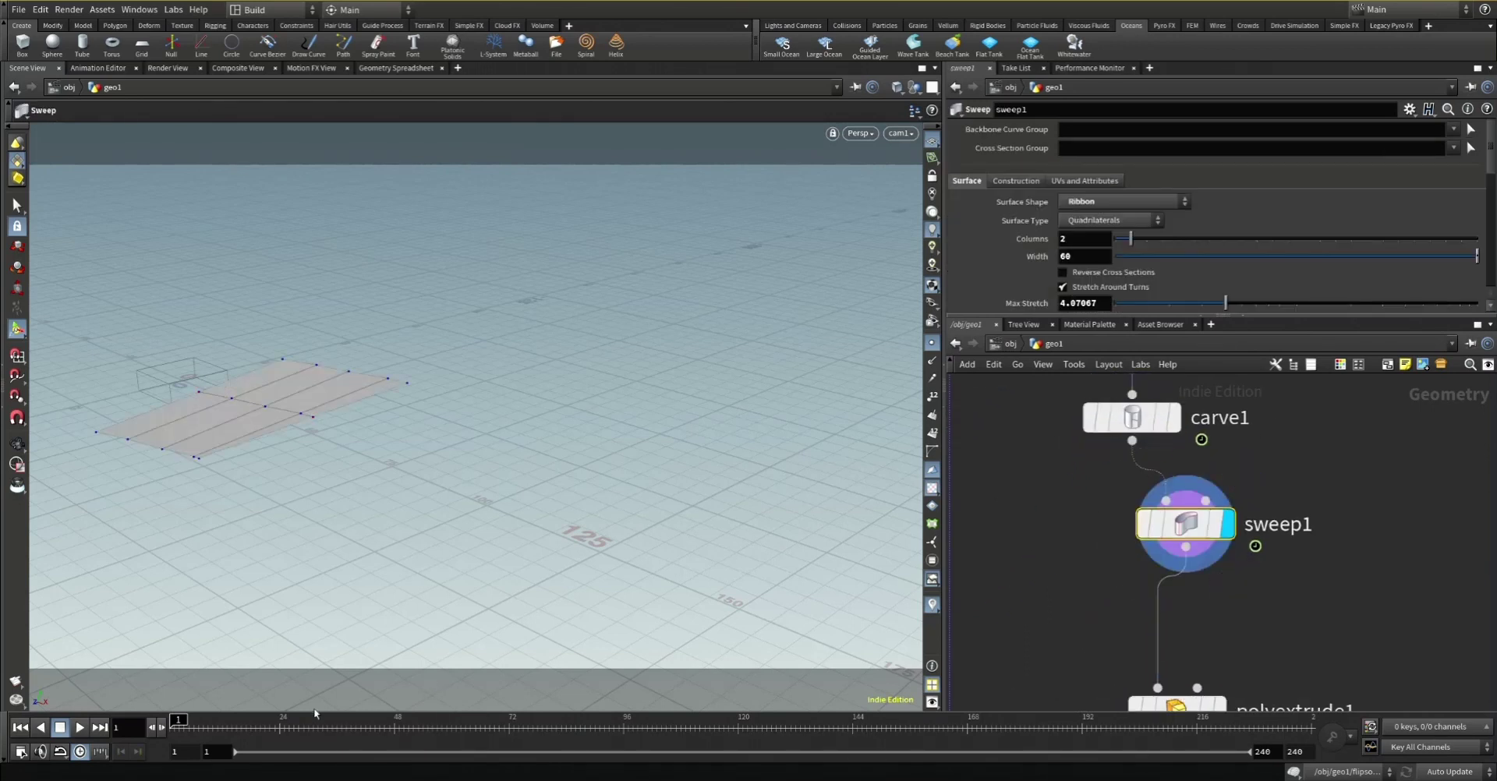
pyautogui.moveTo(172, 727); pyautogui.dragTo(418, 758)
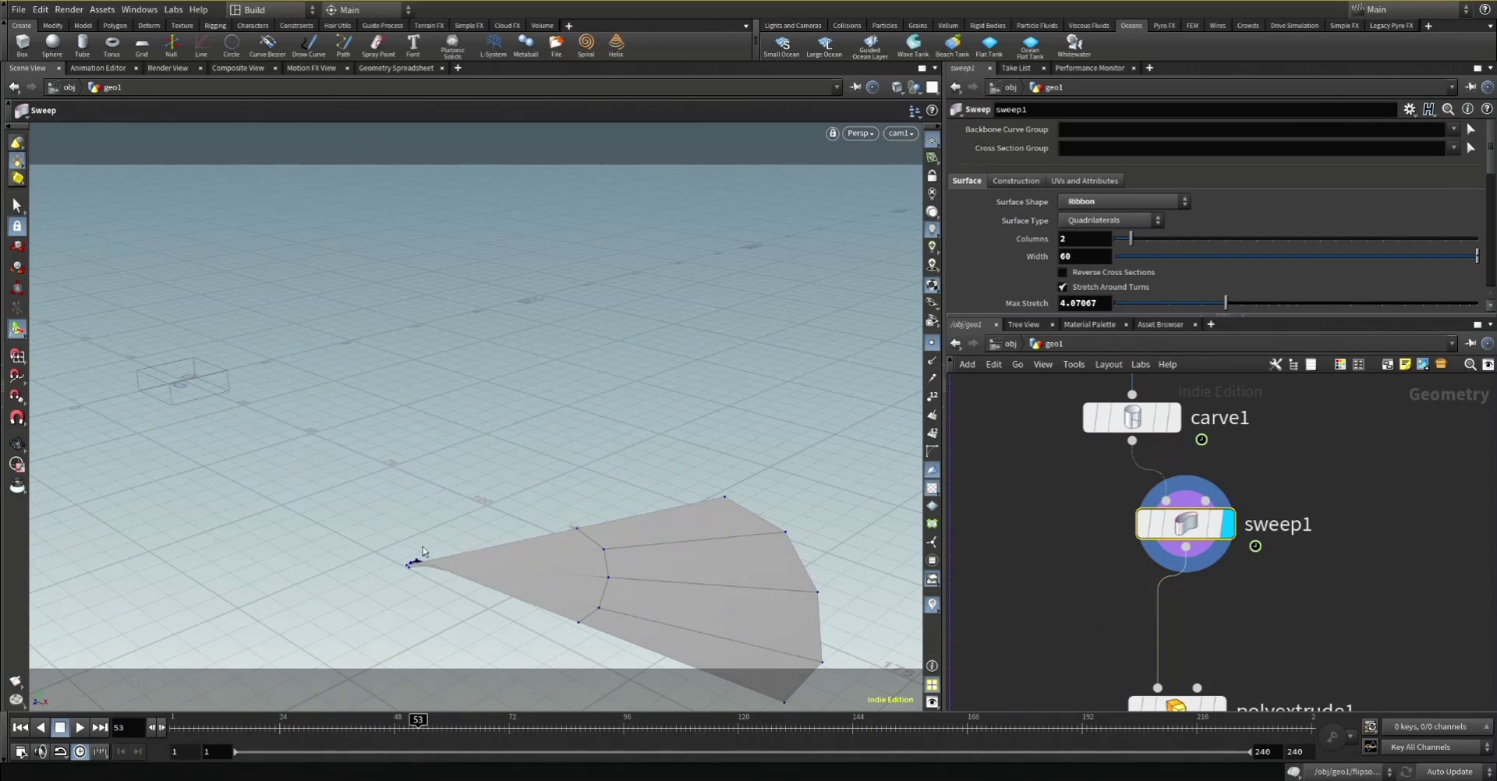
pyautogui.moveTo(417, 721); pyautogui.dragTo(373, 771)
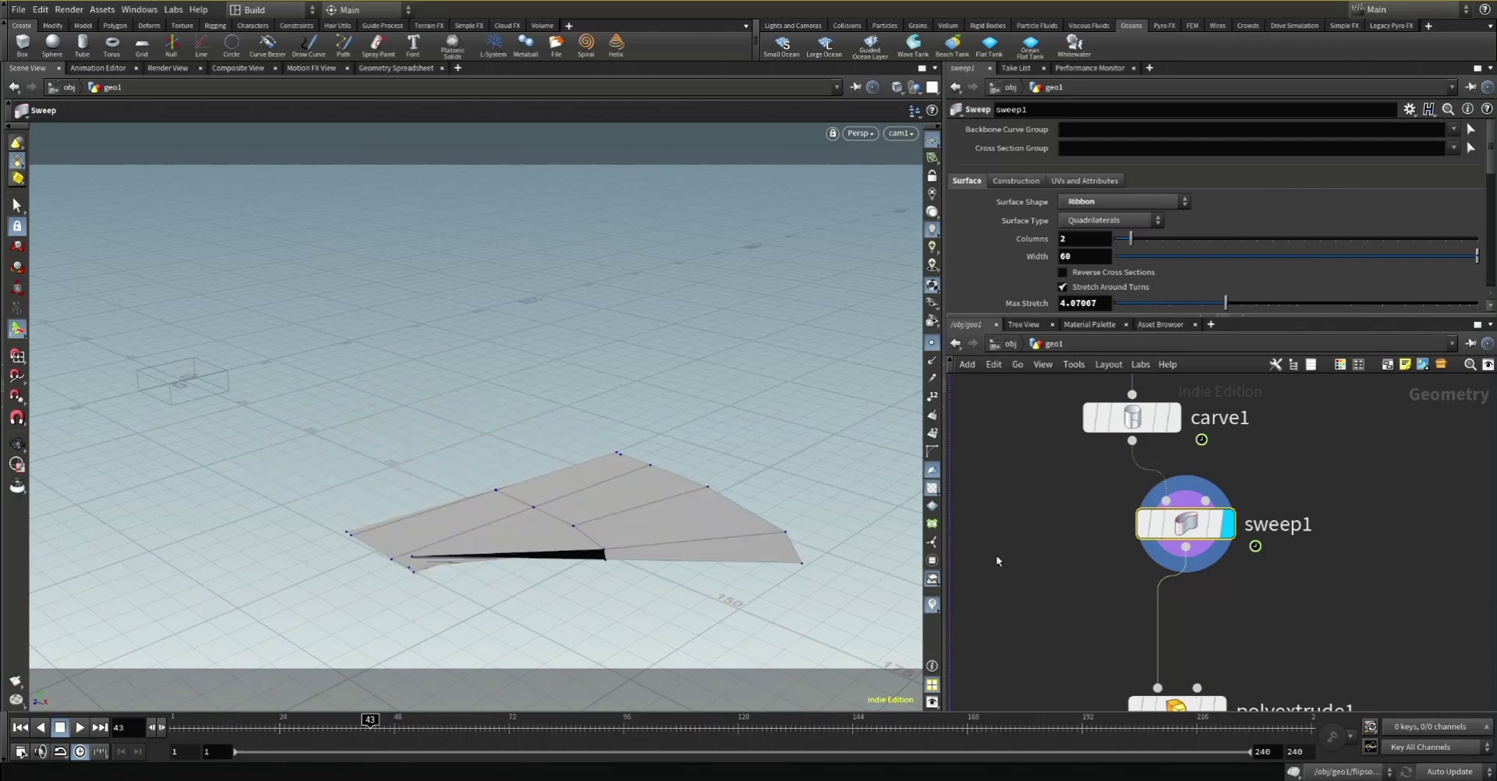
# Display the polyextrude1 node and scrub the timeline back to frame 13 to inspect the extruded domain
pyautogui.moveTo(994, 555); pyautogui.dragTo(1021, 426, button='middle')
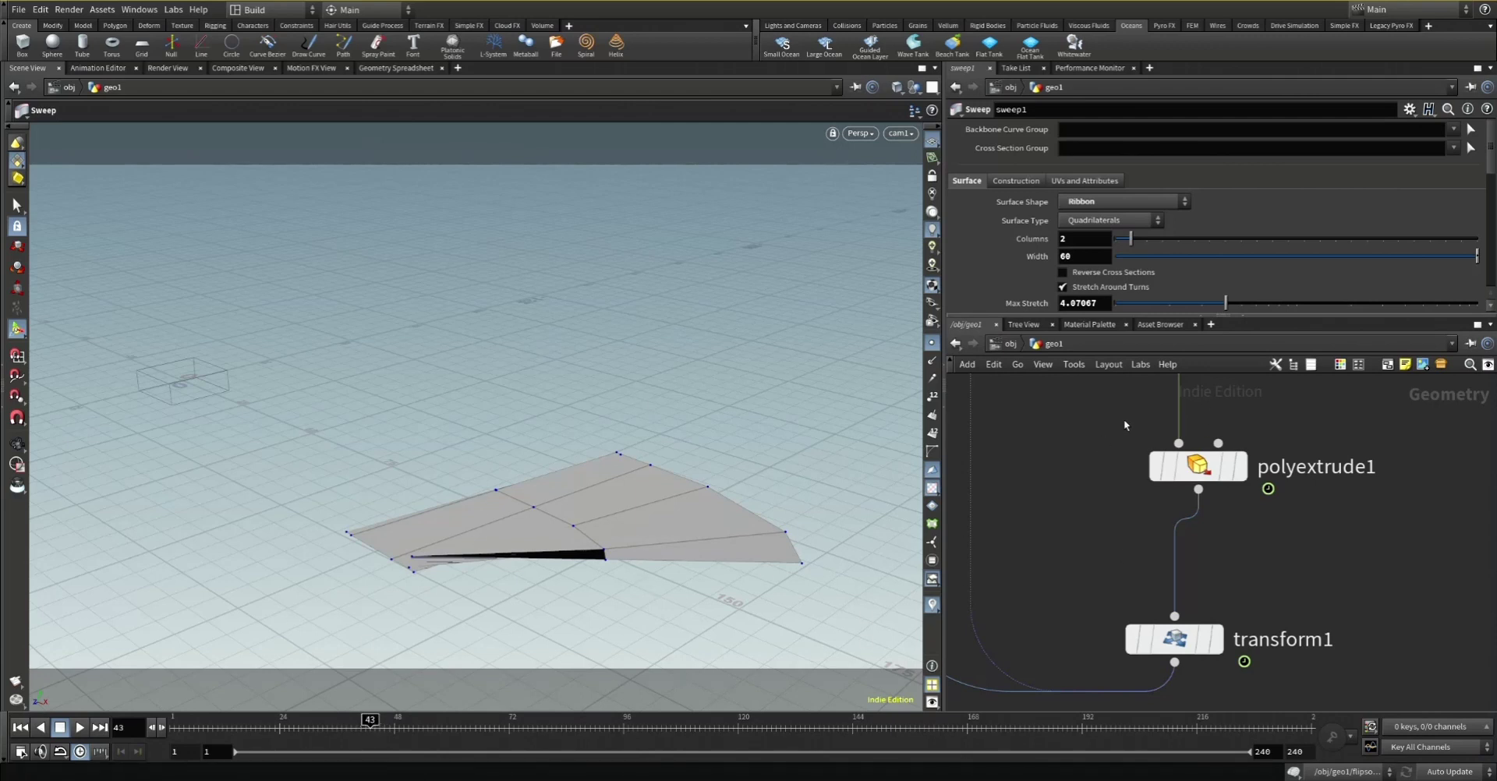
pyautogui.press('f')
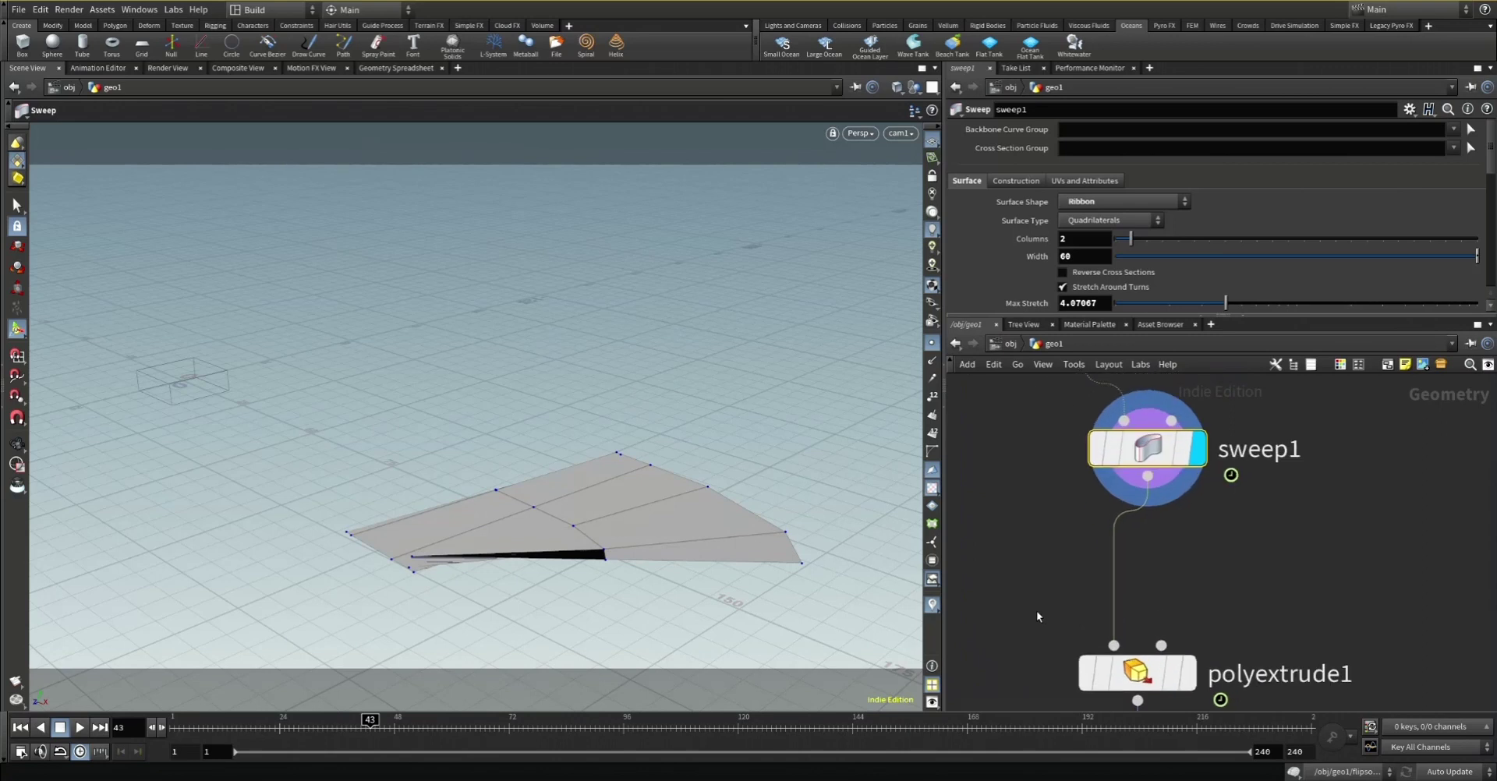
pyautogui.moveTo(1034, 541); pyautogui.dragTo(1023, 398, button='middle')
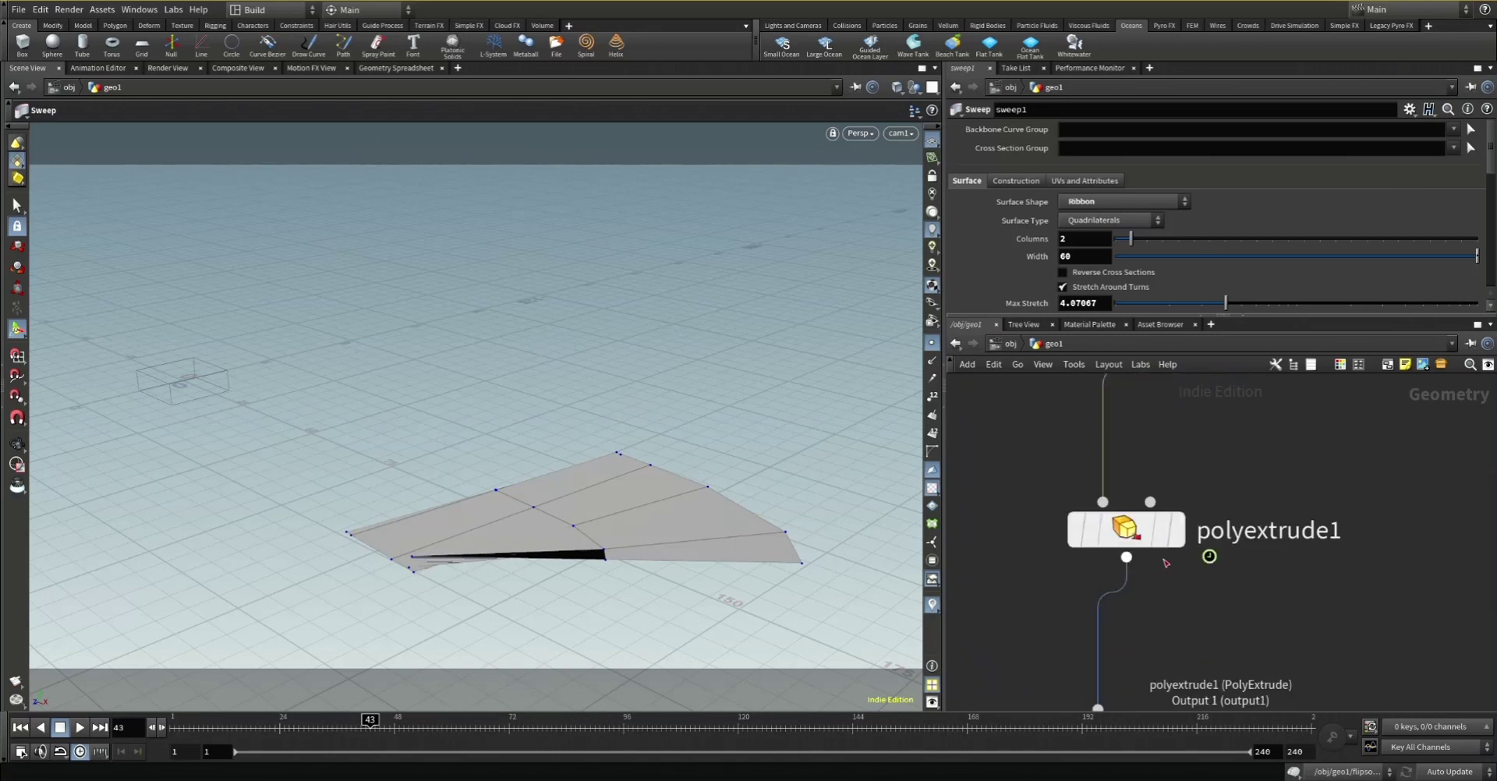
pyautogui.click(1188, 468)
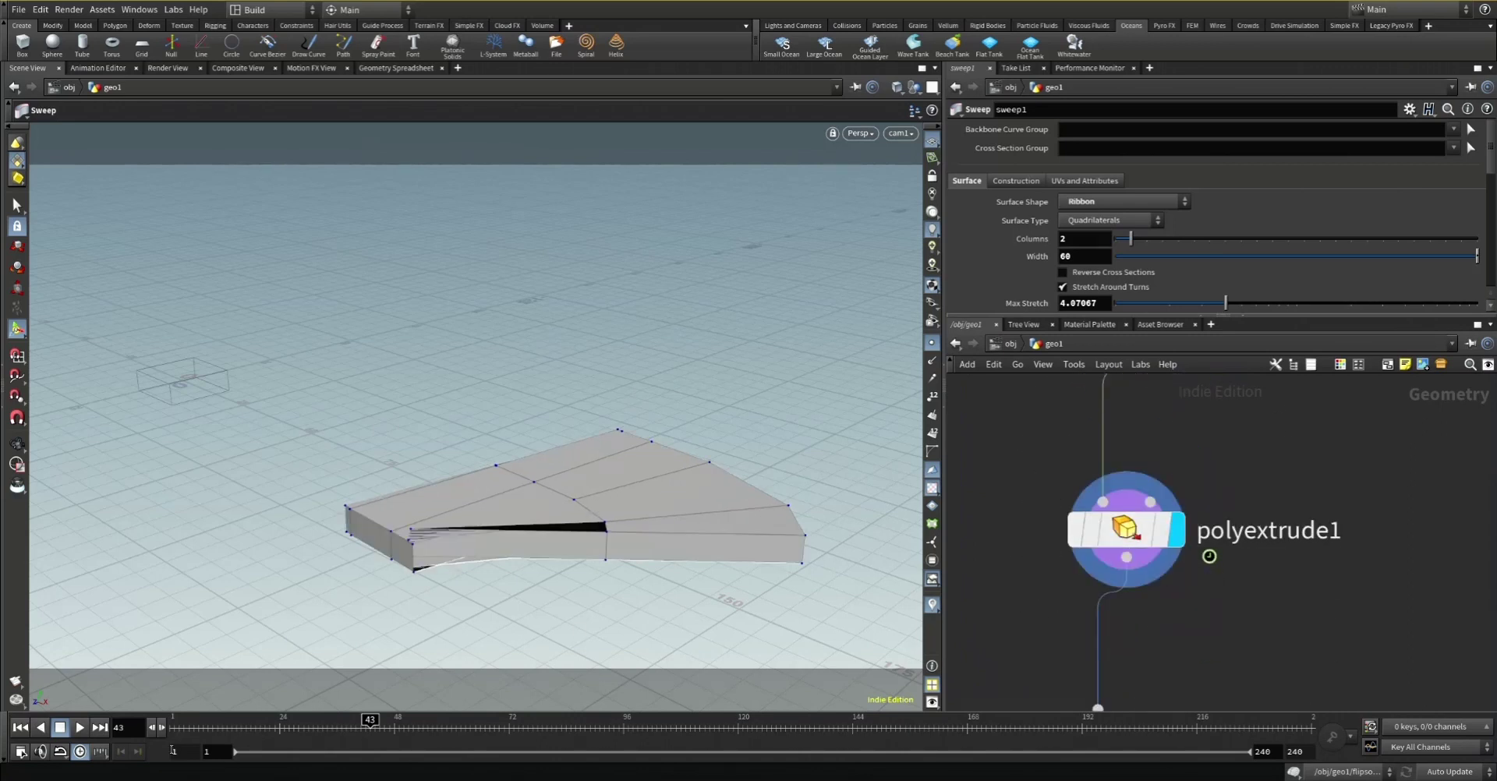
pyautogui.moveTo(364, 725); pyautogui.dragTo(226, 720)
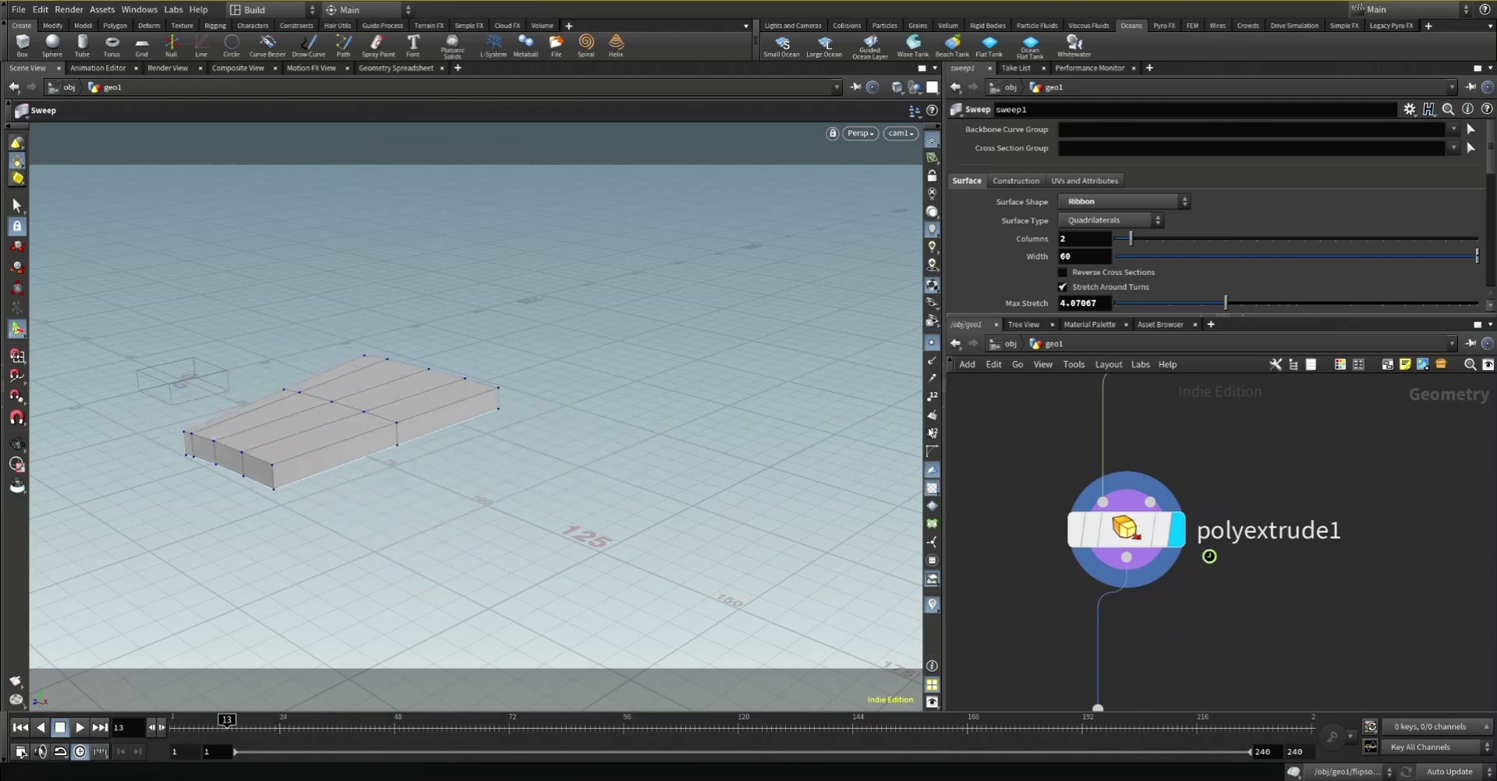
# Display and select the transform1 node below polyextrude1 to show its translation settings
pyautogui.moveTo(1166, 631); pyautogui.dragTo(1177, 398, button='middle')
pyautogui.click(1160, 504)
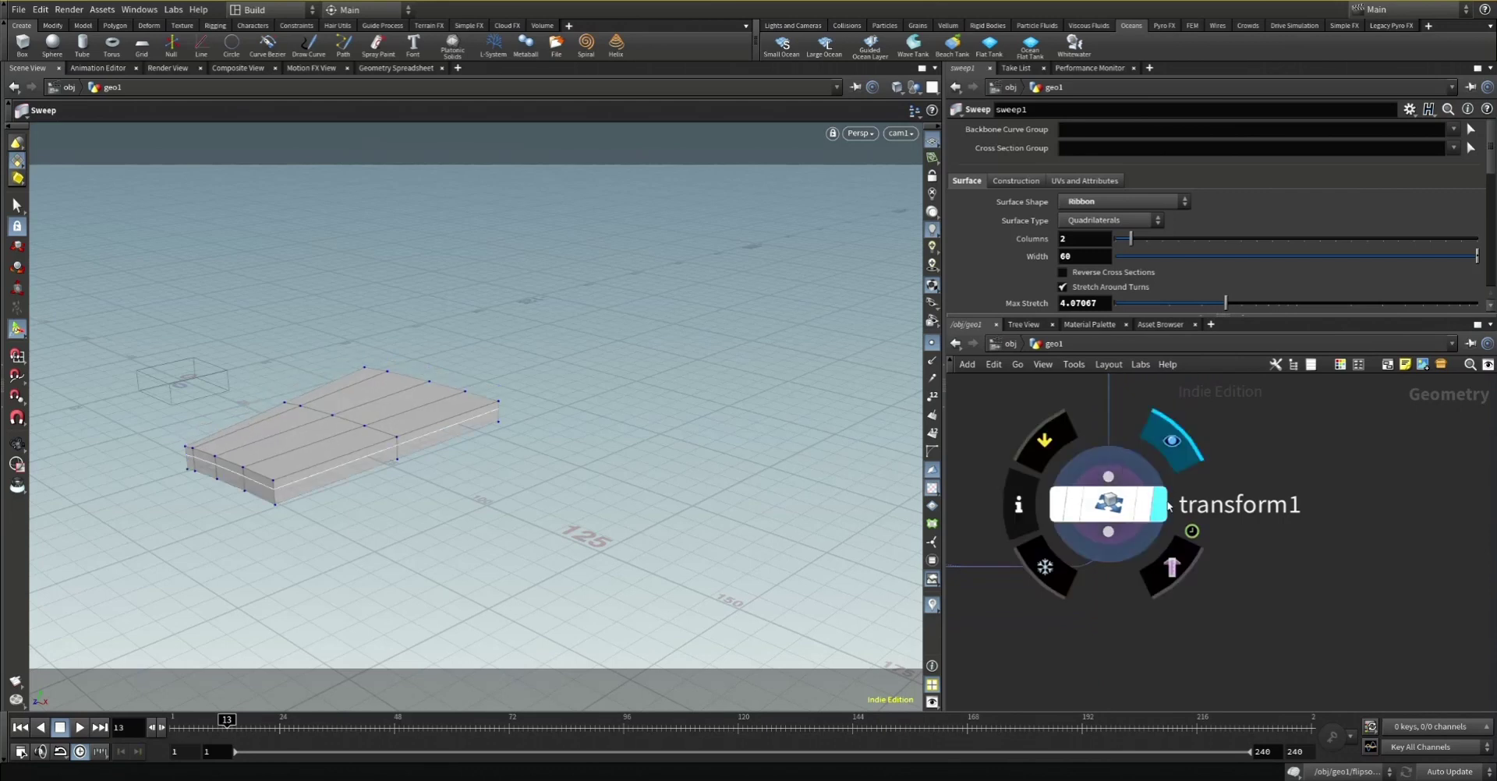
pyautogui.click(1114, 507)
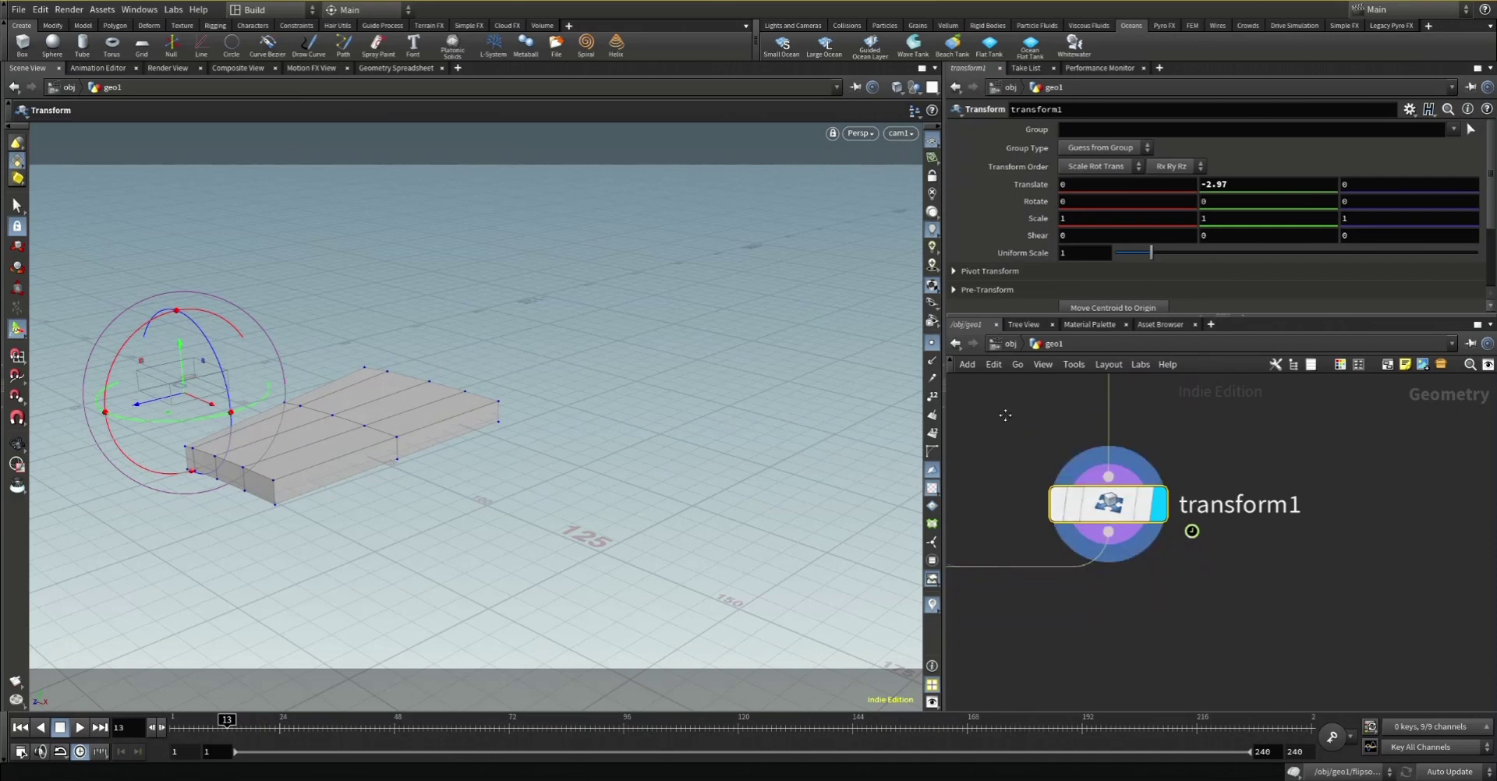
# Display the box1 node alongside the selected transform1 domain and return the timeline to frame 1
pyautogui.moveTo(1005, 416); pyautogui.dragTo(1314, 766, button='middle')
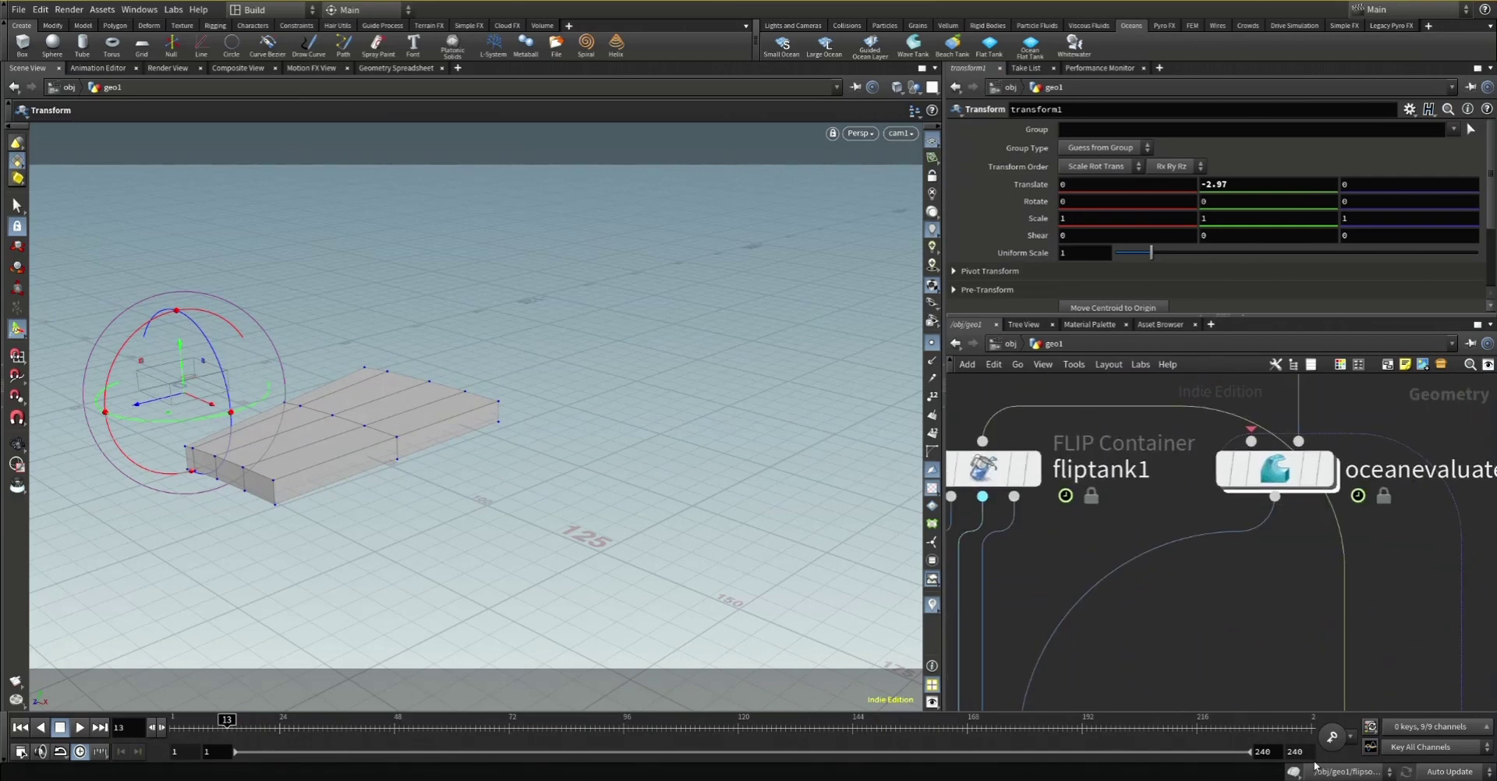
pyautogui.moveTo(1162, 464)
pyautogui.mouseDown(button='middle')
pyautogui.moveTo(1176, 569)
pyautogui.moveTo(1228, 712)
pyautogui.mouseUp(button='middle')
pyautogui.moveTo(1176, 521); pyautogui.dragTo(1209, 724, button='middle')
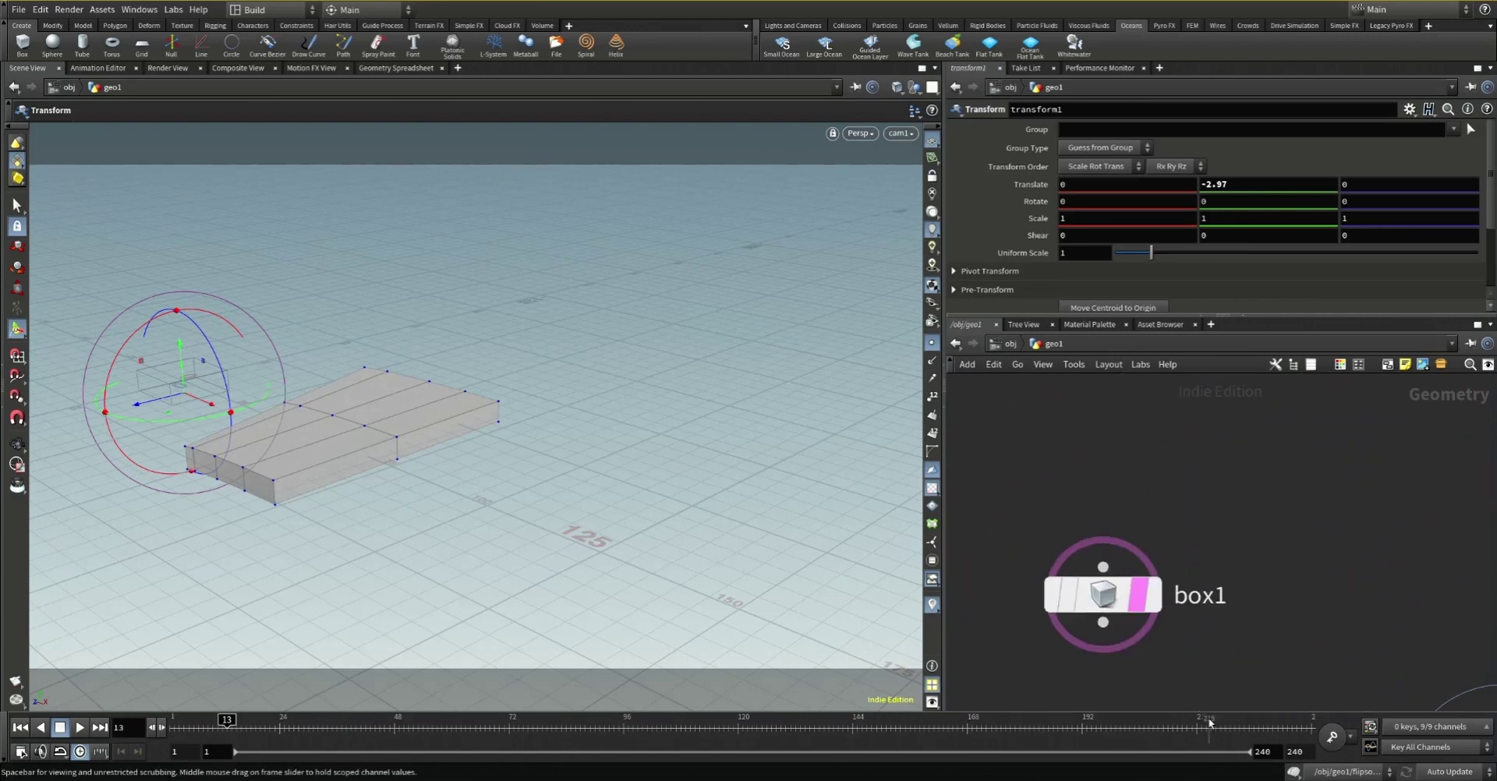
pyautogui.click(1155, 615)
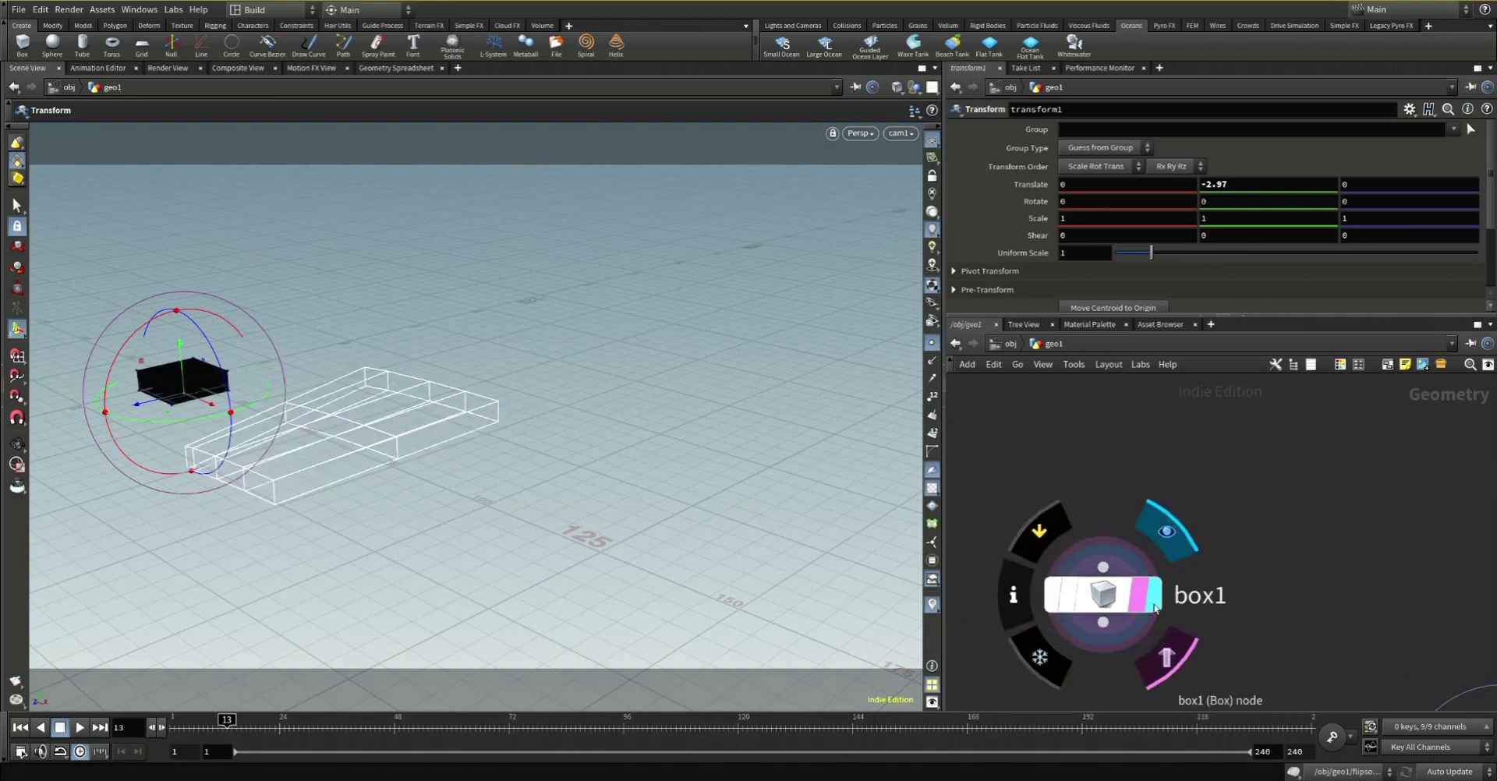
pyautogui.click(20, 727)
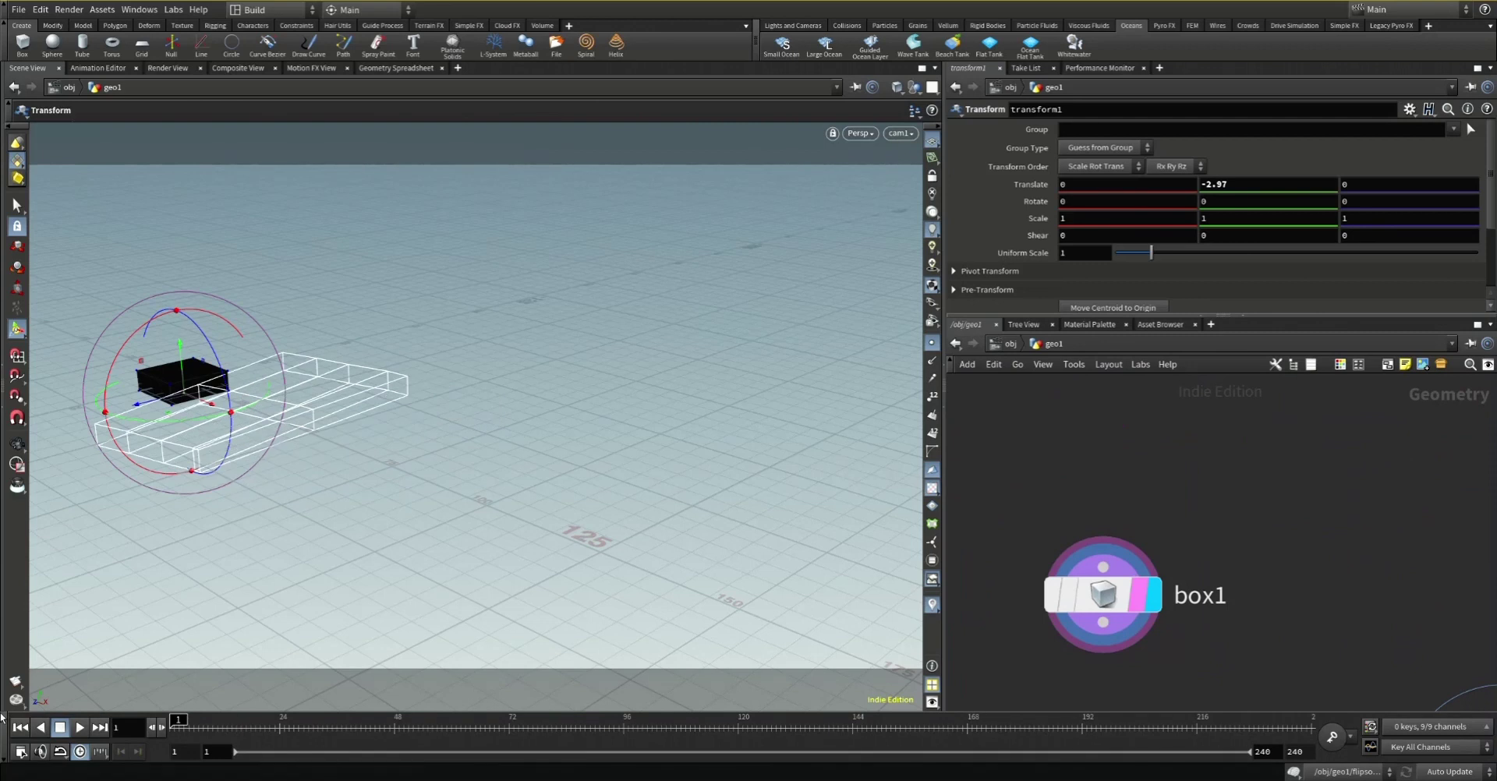
# Switch the viewport to the Front view and frame the box against the start of the domain
pyautogui.click(932, 134)
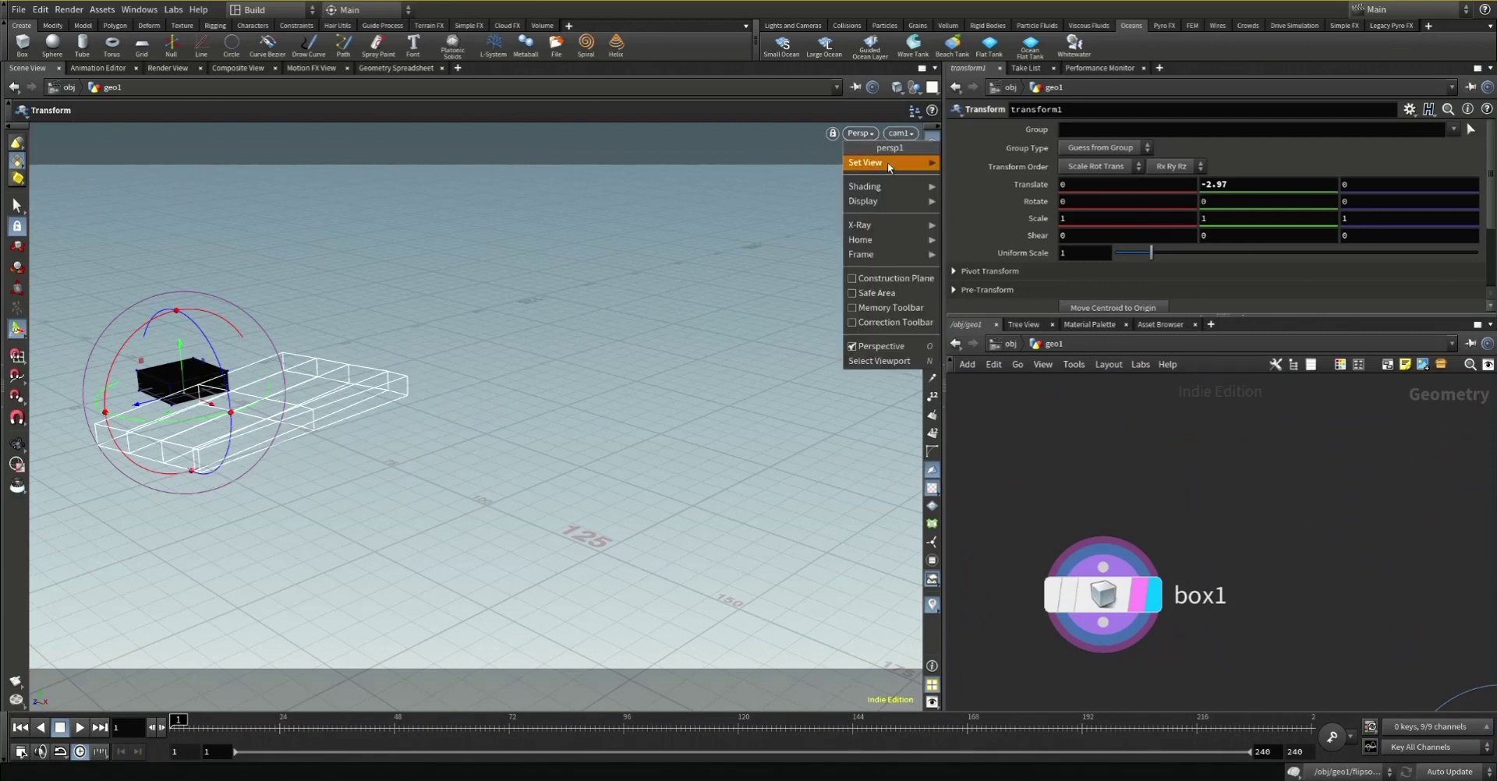
pyautogui.moveTo(896, 162)
pyautogui.click(956, 192)
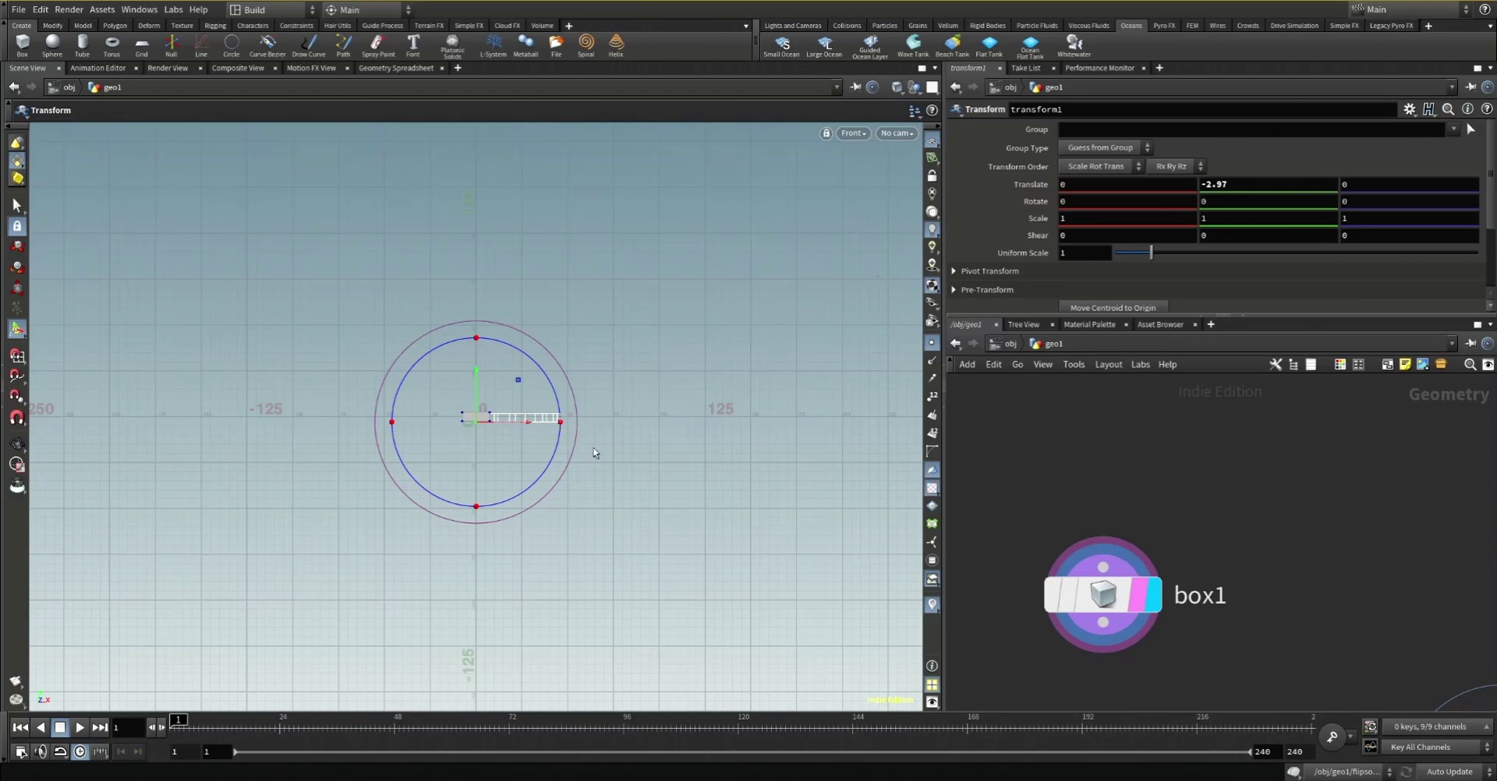
pyautogui.press('space')
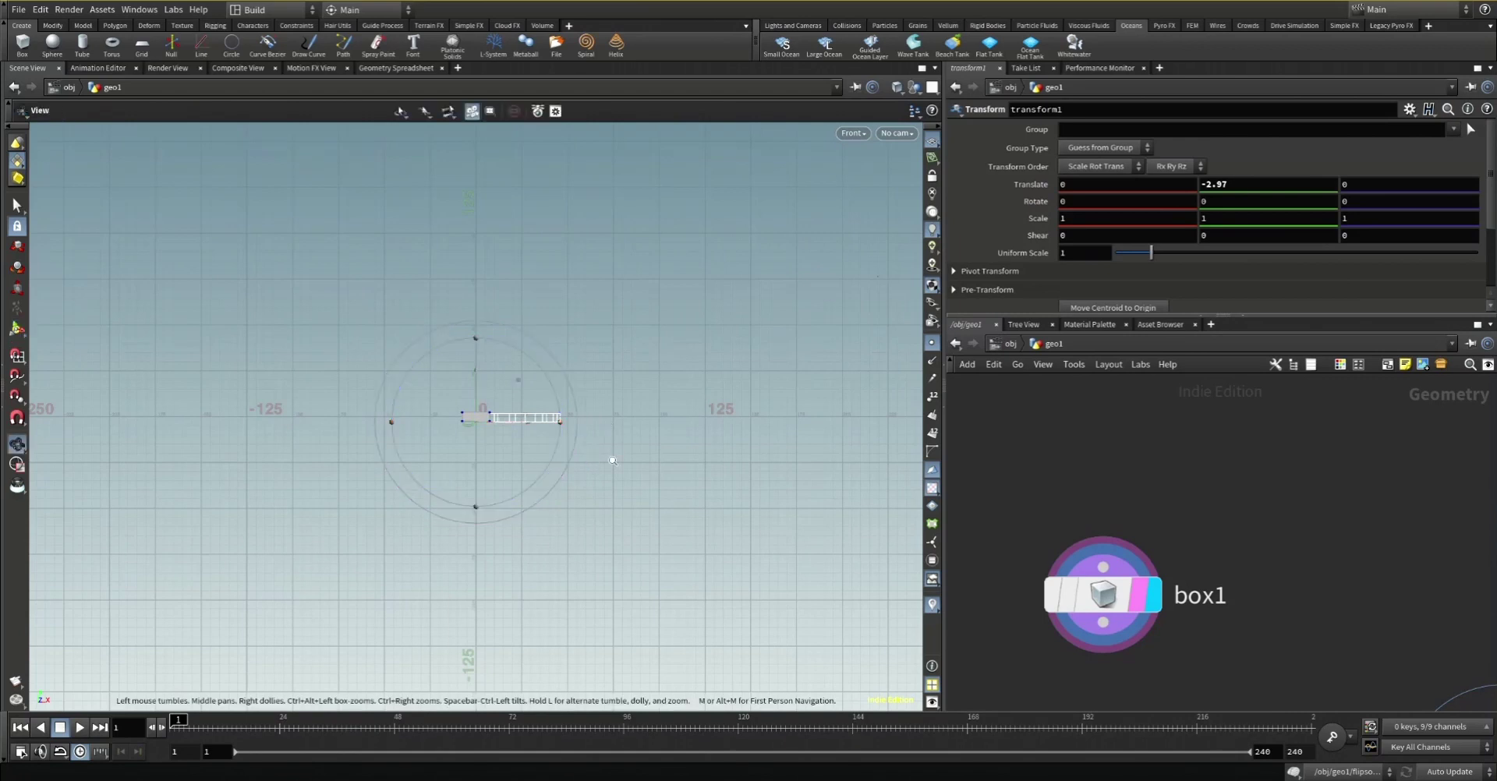
pyautogui.moveTo(589, 457); pyautogui.dragTo(581, 246, button='right')
pyautogui.moveTo(285, 410); pyautogui.dragTo(613, 499, button='middle')
pyautogui.moveTo(562, 481); pyautogui.dragTo(538, 394, button='right')
pyautogui.moveTo(580, 358); pyautogui.dragTo(453, 541, button='middle')
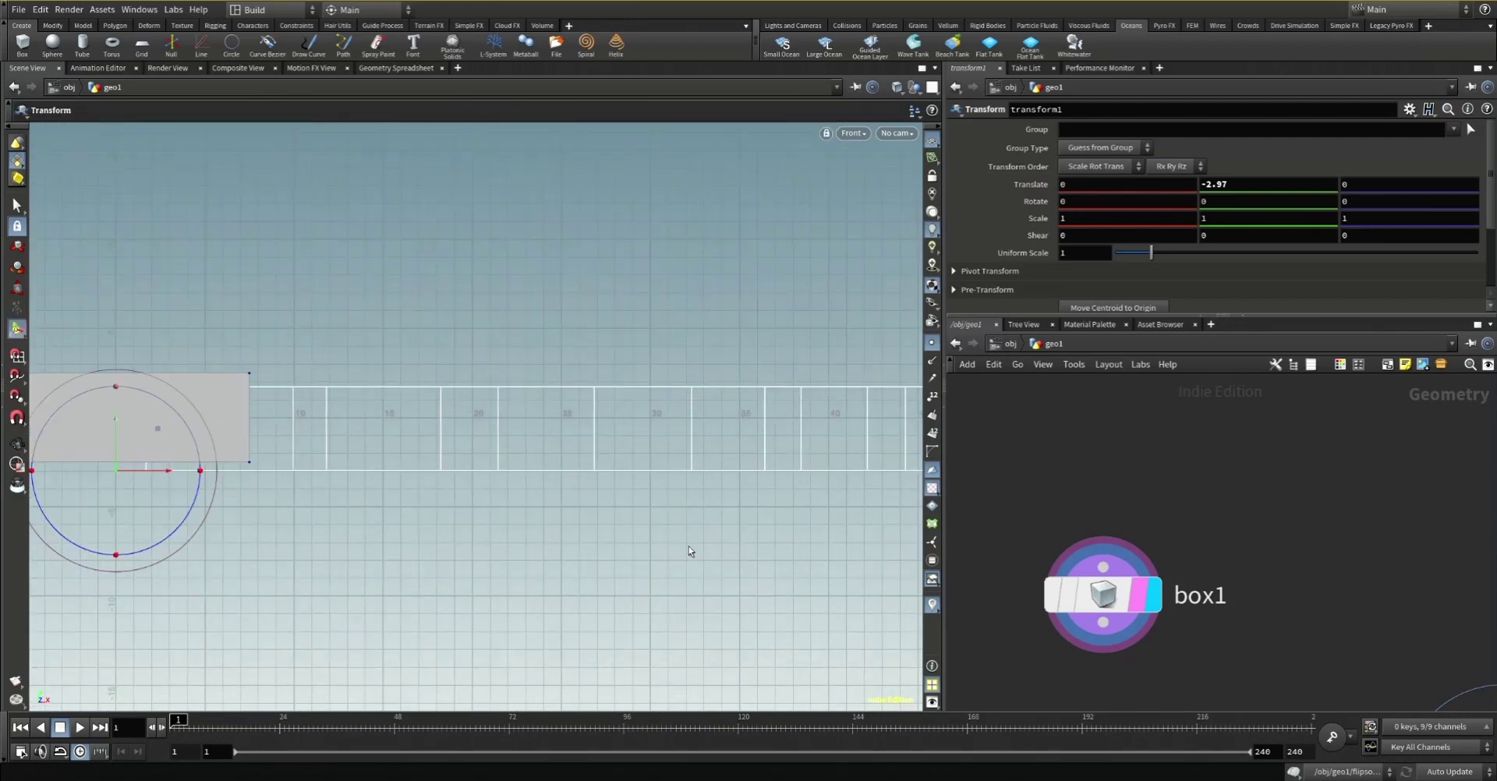
# Set transform1's Y translation to -2.37 so the domain's base lines up with the box
pyautogui.moveTo(1418, 577); pyautogui.dragTo(1071, 367, button='middle')
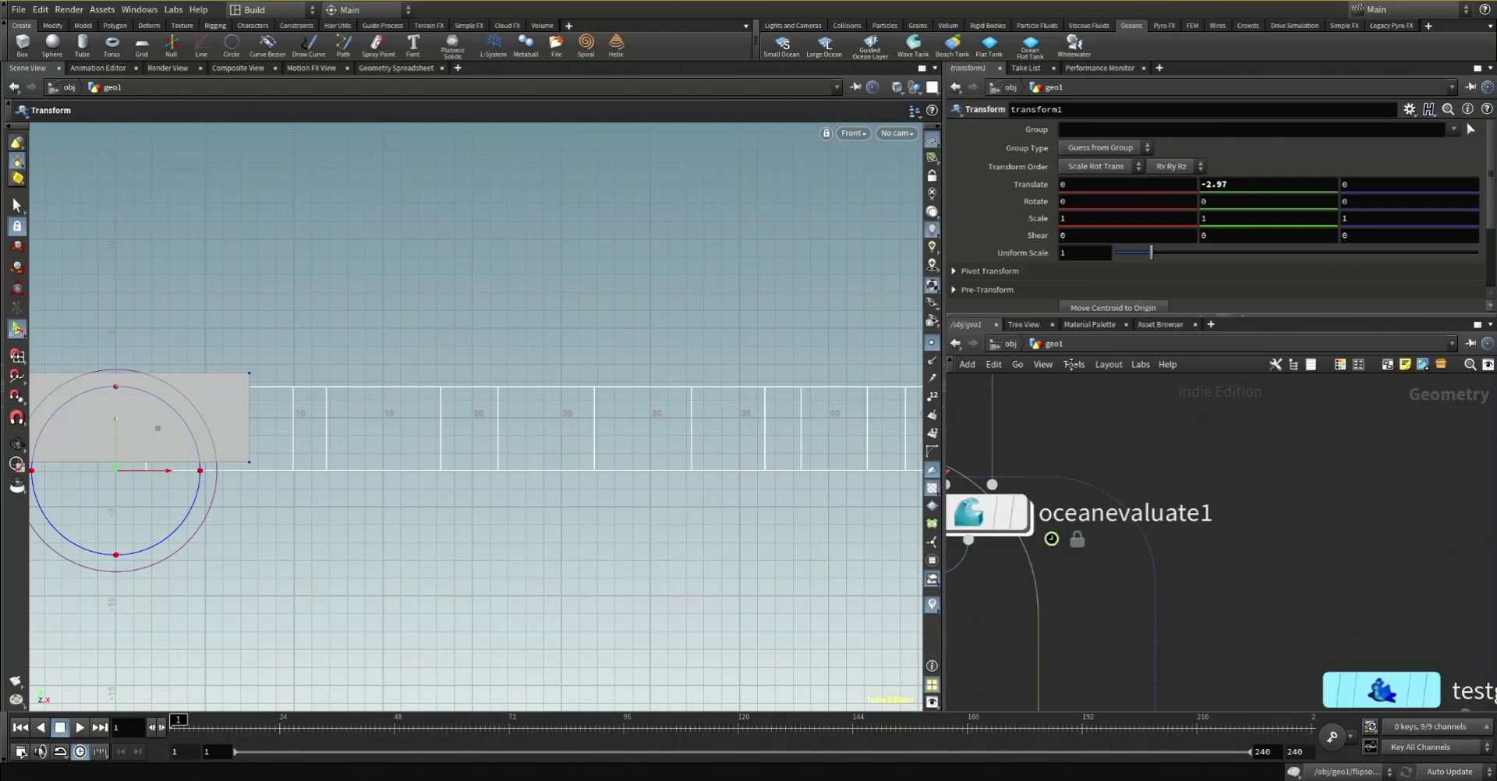
pyautogui.moveTo(1222, 607); pyautogui.dragTo(1101, 434, button='middle')
pyautogui.moveTo(1248, 705)
pyautogui.mouseDown(button='middle')
pyautogui.moveTo(1166, 547)
pyautogui.moveTo(1122, 401)
pyautogui.mouseUp(button='middle')
pyautogui.moveTo(1062, 555); pyautogui.dragTo(1050, 423, button='middle')
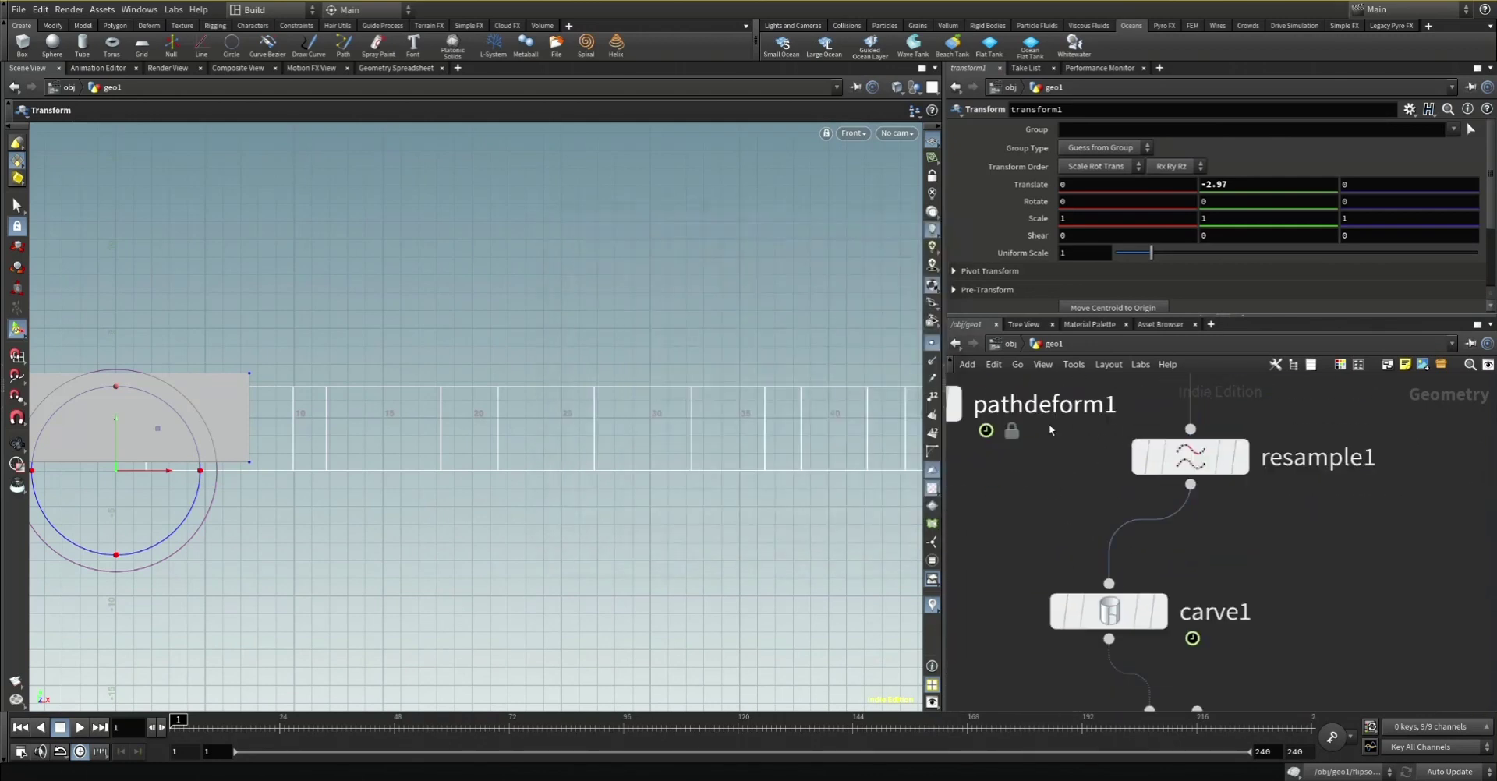
pyautogui.moveTo(1032, 612)
pyautogui.mouseDown(button='middle')
pyautogui.moveTo(1037, 416)
pyautogui.moveTo(1013, 383)
pyautogui.mouseUp(button='middle')
pyautogui.moveTo(1026, 538); pyautogui.dragTo(1026, 368, button='middle')
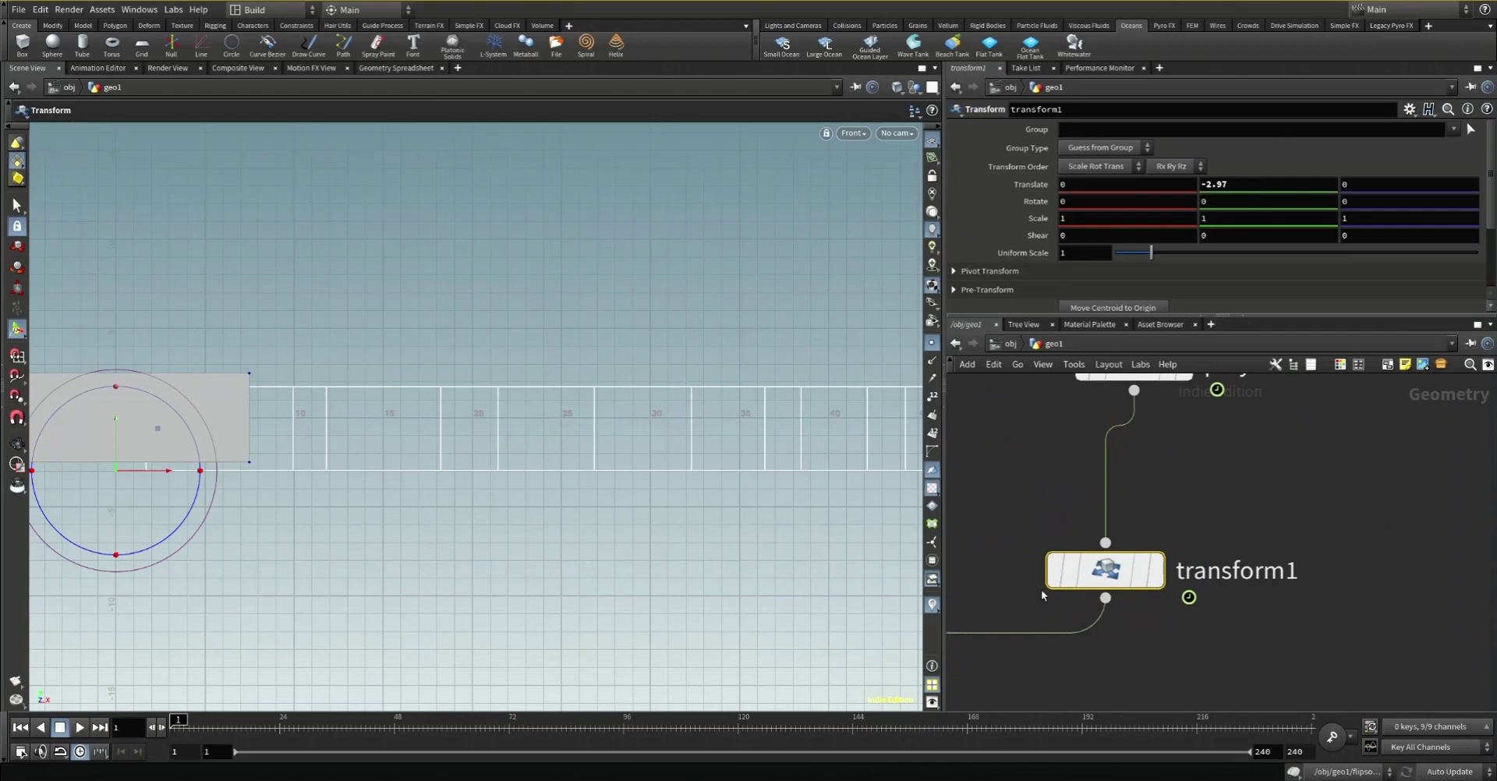
pyautogui.moveTo(1205, 184); pyautogui.dragTo(1264, 190, button='middle')
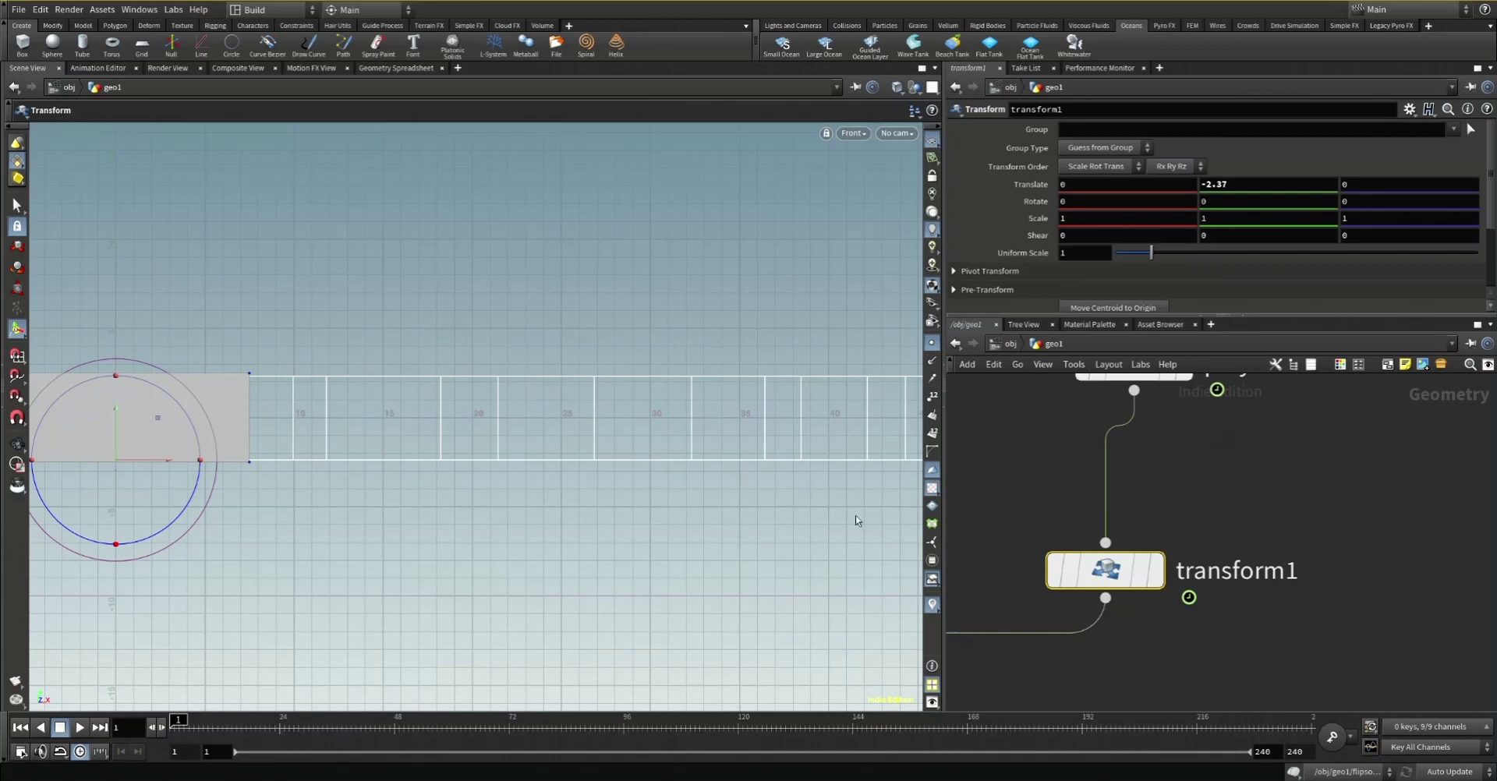
# Select the fliptank1 FLIP Container node to show its particle separation and domain settings
pyautogui.moveTo(992, 524); pyautogui.dragTo(1332, 647, button='middle')
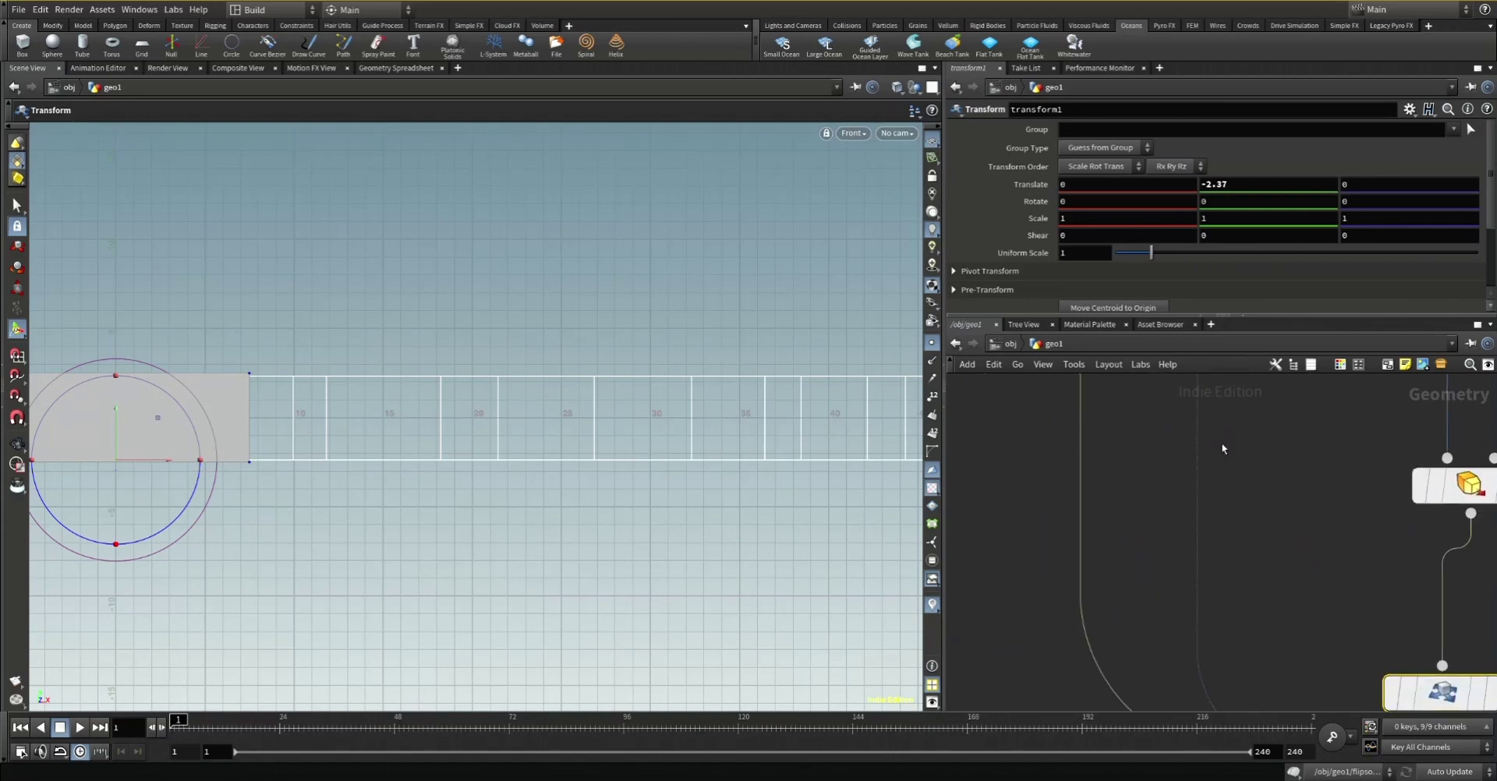
pyautogui.moveTo(1220, 442); pyautogui.dragTo(1266, 627, button='middle')
pyautogui.scroll(-4, 1233, 538)
pyautogui.scroll(2, 1236, 452)
pyautogui.moveTo(1236, 452); pyautogui.dragTo(1189, 728, button='middle')
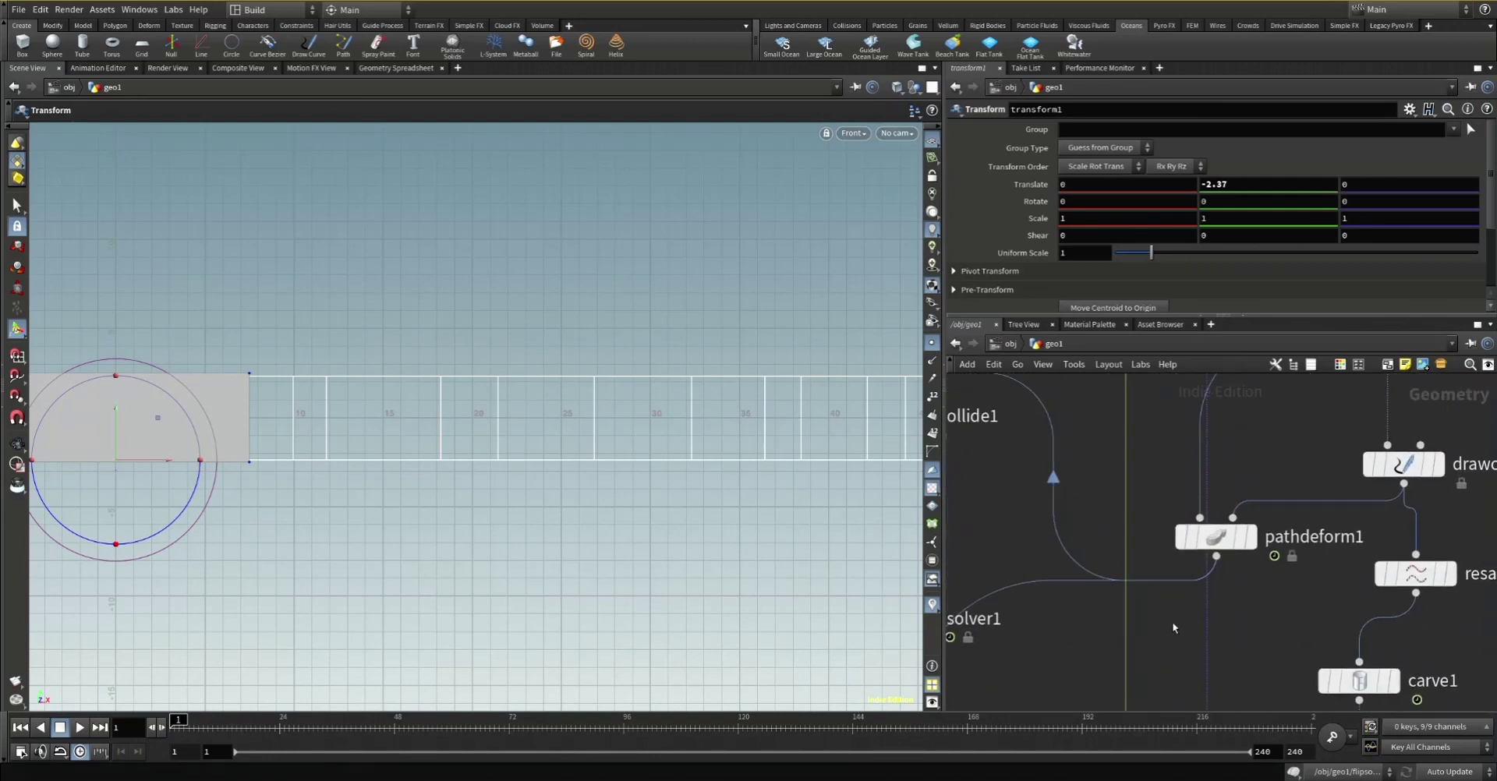
pyautogui.moveTo(1172, 621); pyautogui.dragTo(1262, 586, button='middle')
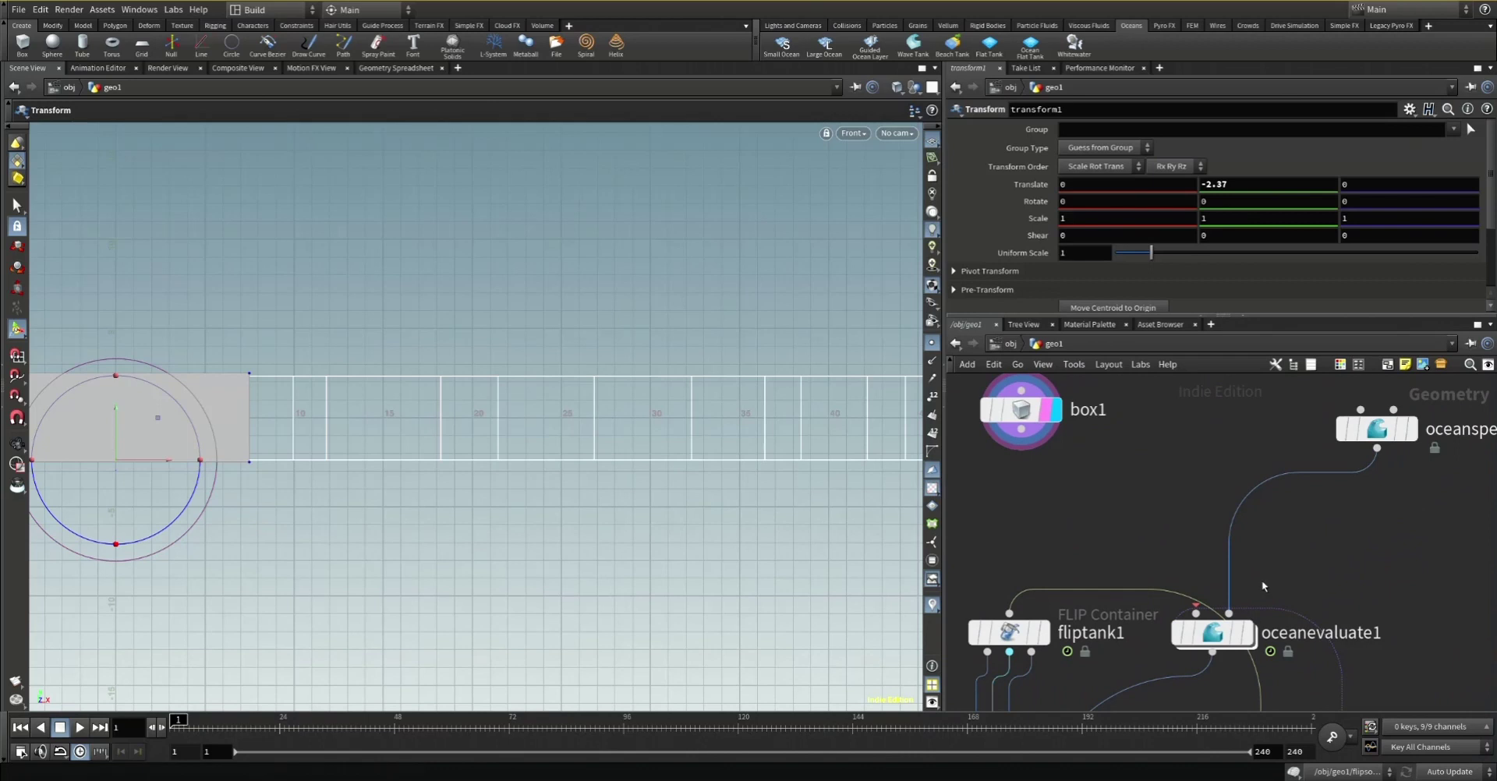
pyautogui.click(1027, 633)
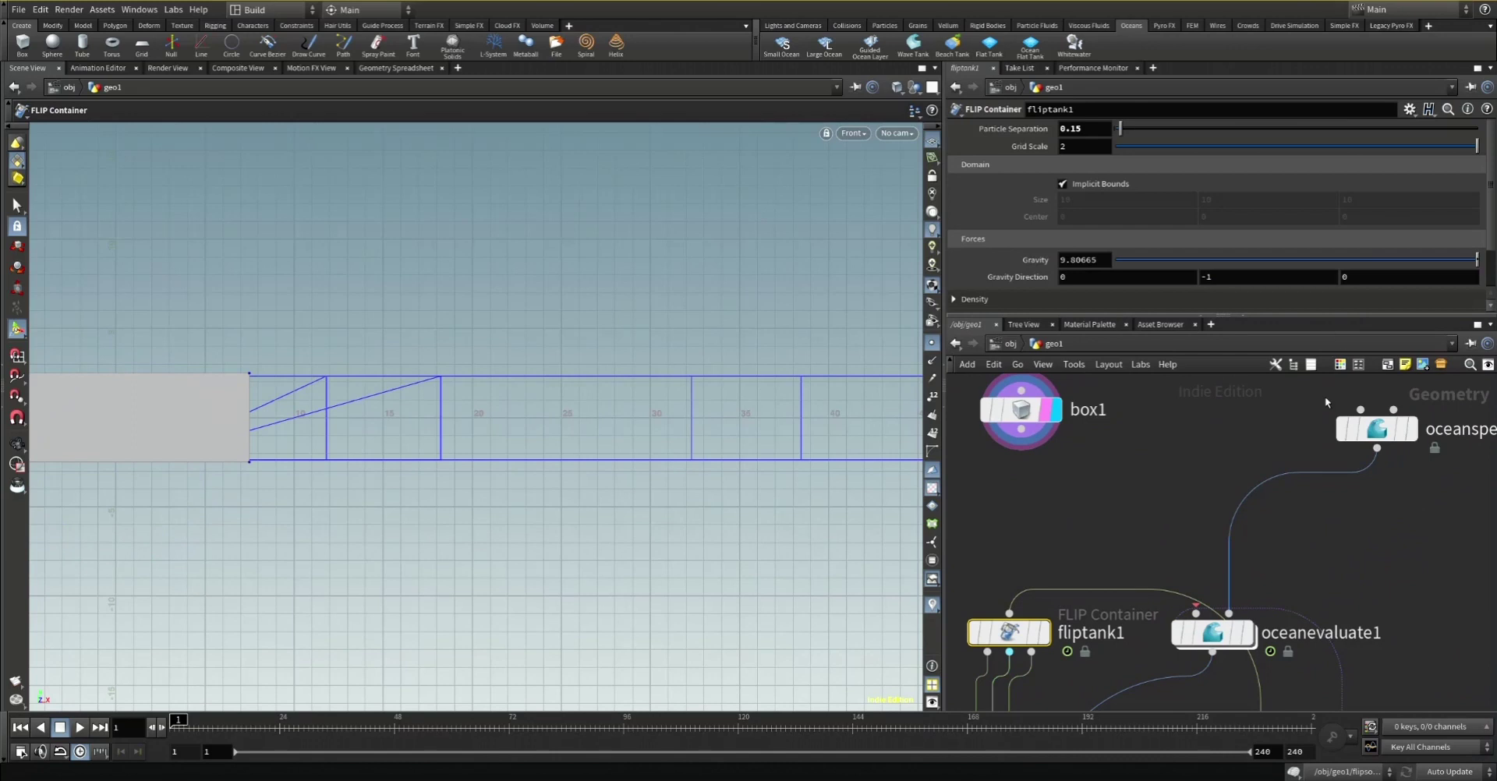
# Follow the network back down to the transform1 node and select it again
pyautogui.moveTo(1314, 569); pyautogui.dragTo(1149, 135, button='middle')
pyautogui.moveTo(1149, 630); pyautogui.dragTo(1152, 72, button='middle')
pyautogui.moveTo(1240, 500); pyautogui.dragTo(1242, 543, button='middle')
pyautogui.click(1378, 570)
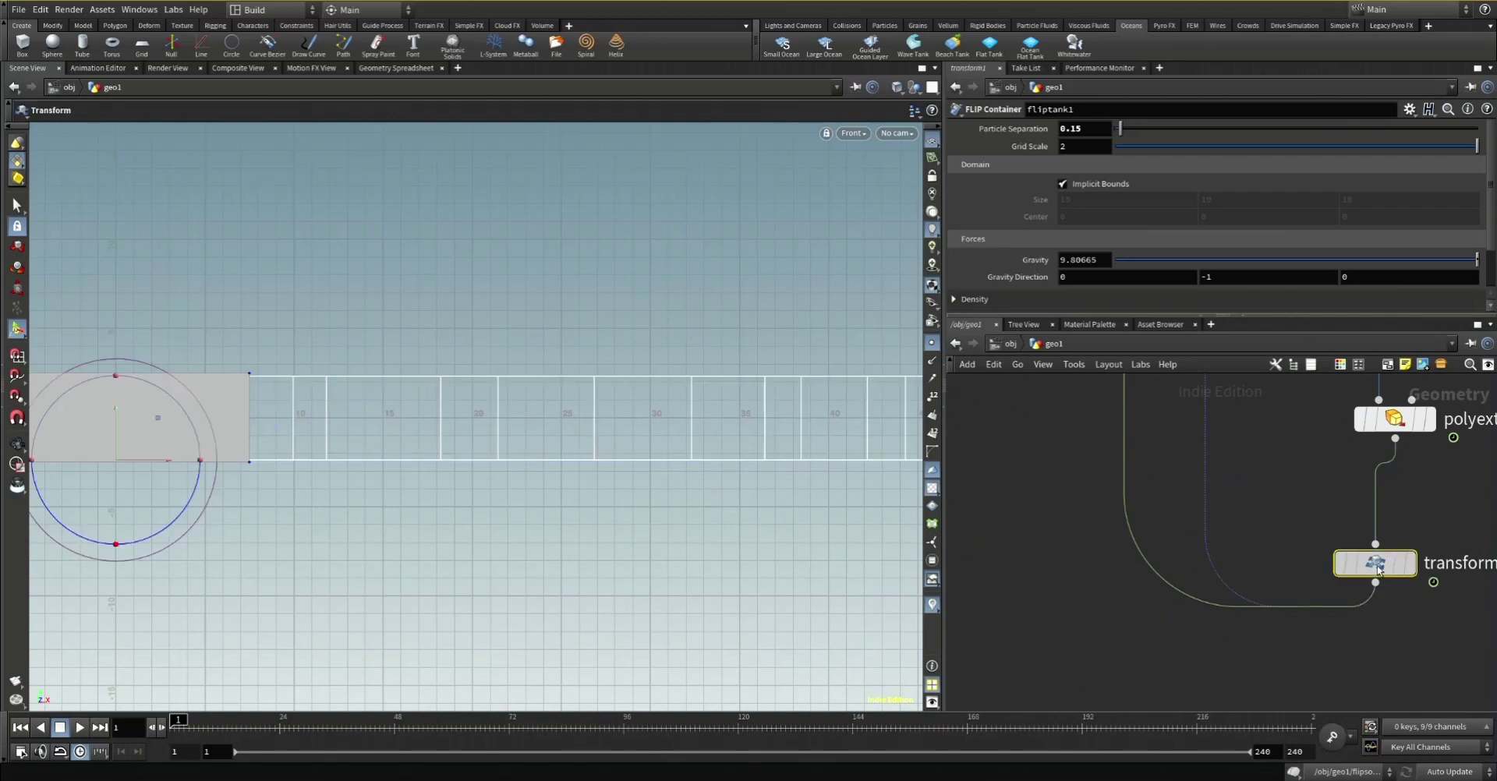
# Display the fliptank1 node and look through cam1 in the viewport
pyautogui.moveTo(1073, 447); pyautogui.dragTo(1159, 591, button='middle')
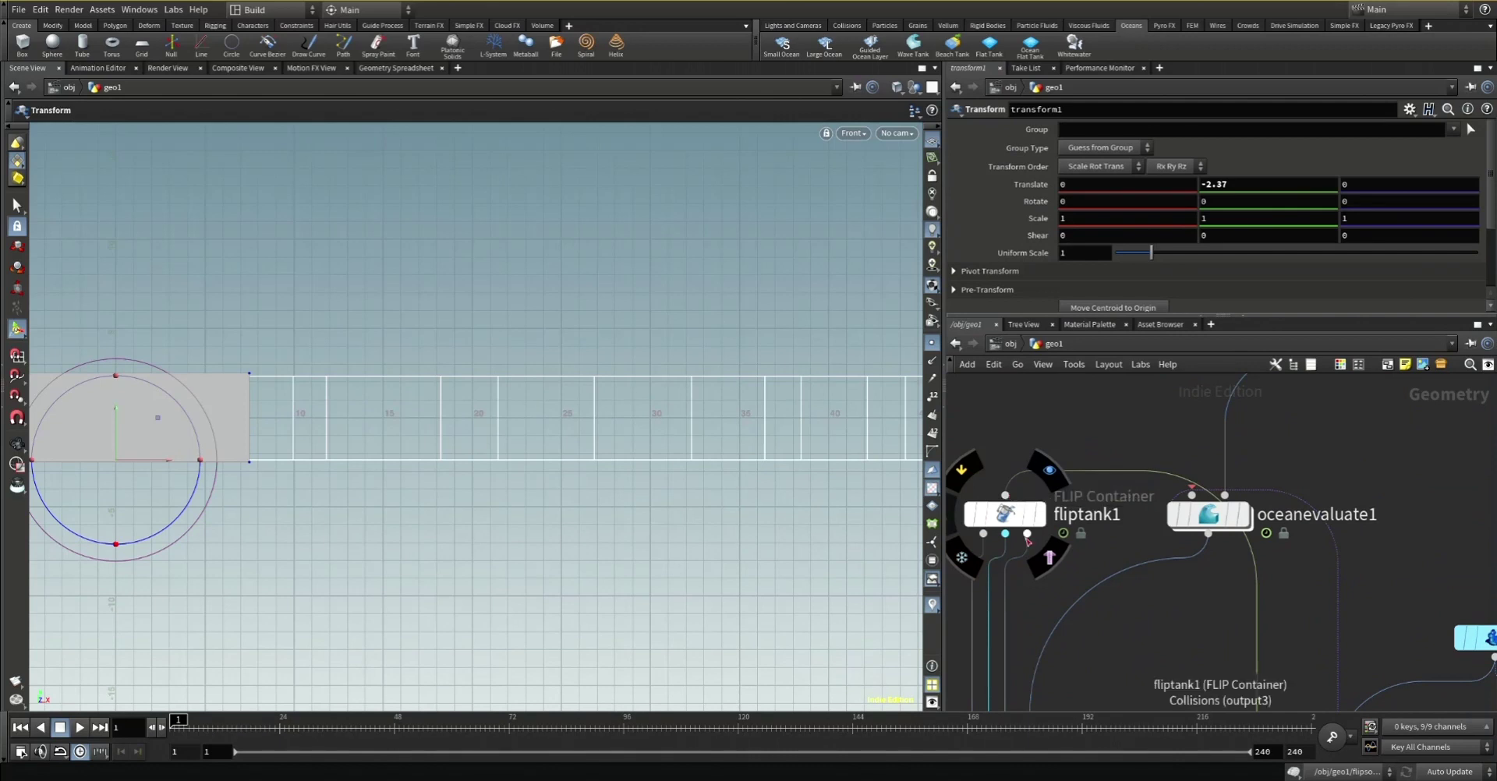
pyautogui.click(1043, 517)
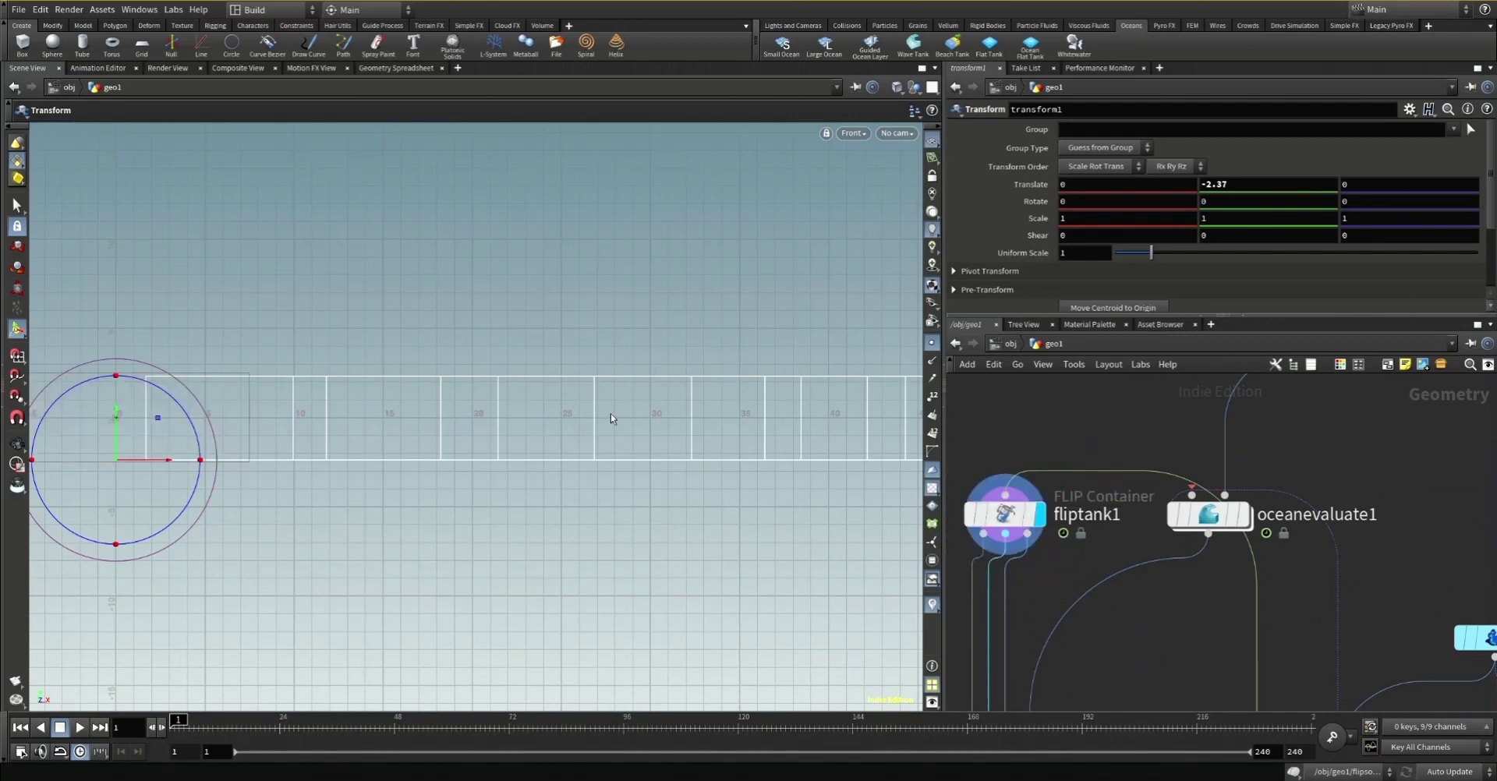
pyautogui.click(896, 133)
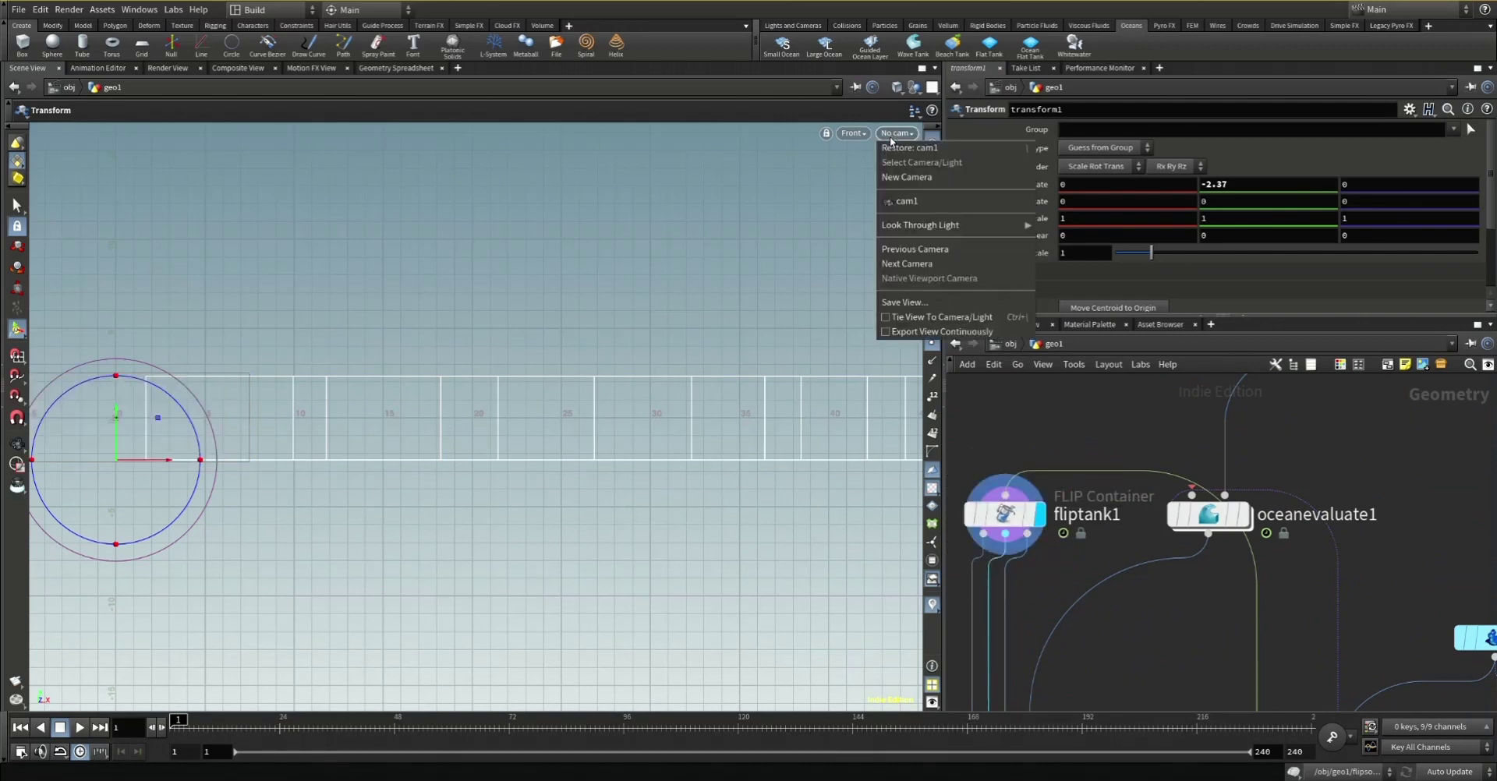
pyautogui.click(910, 201)
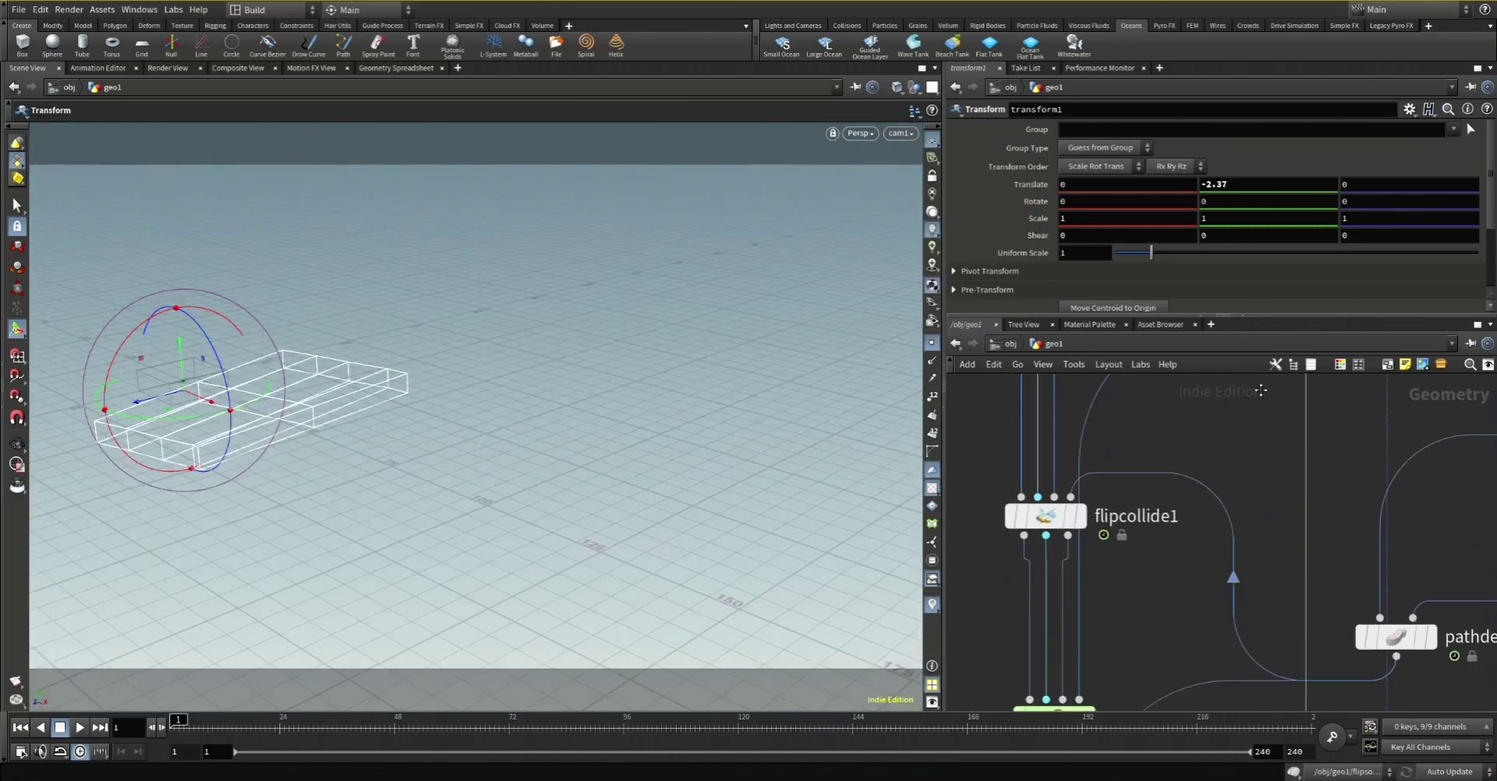
# Display the flipcollide1 node and trace its collision input back to the pathdeform1 node
pyautogui.moveTo(1087, 527)
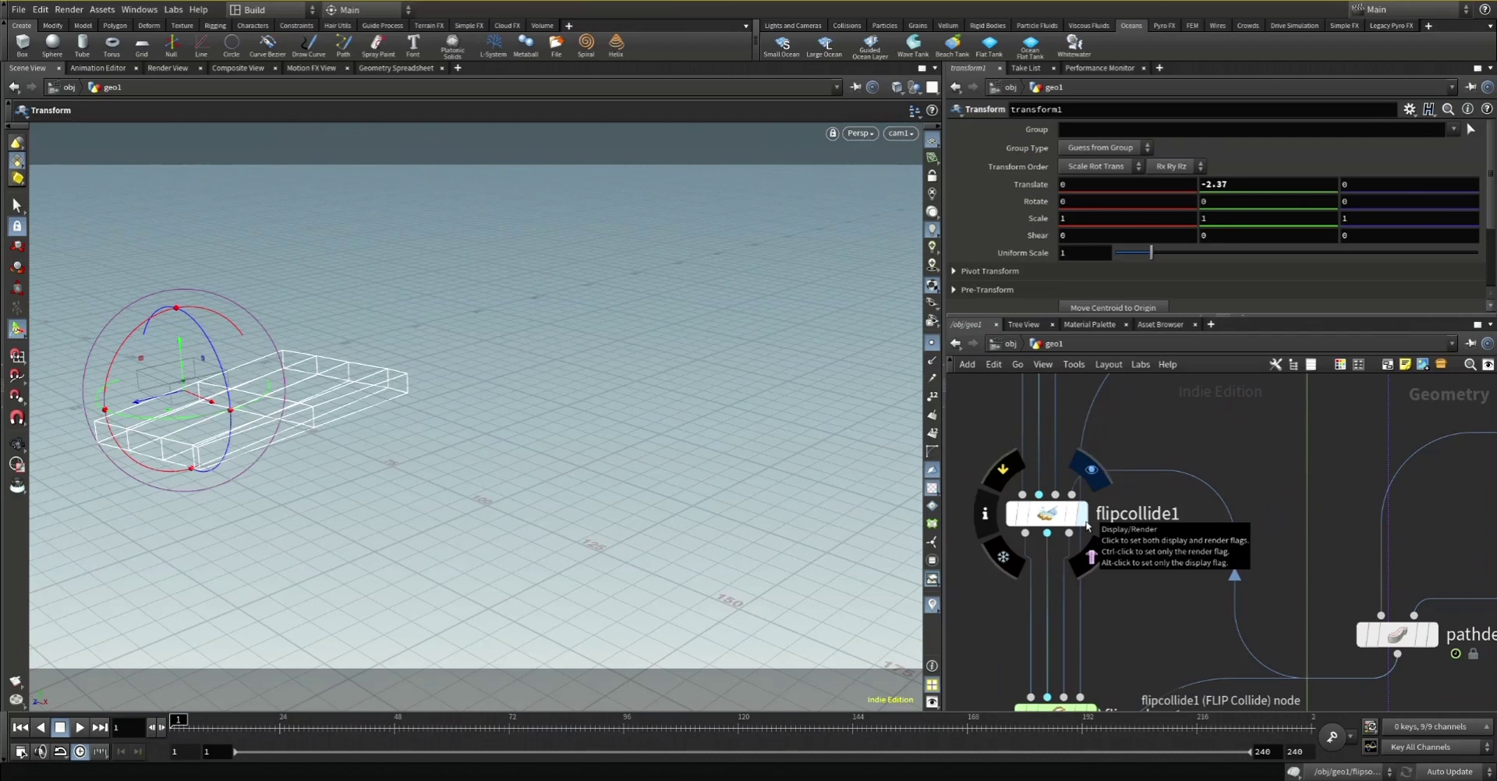
pyautogui.scroll(-2, 1199, 611)
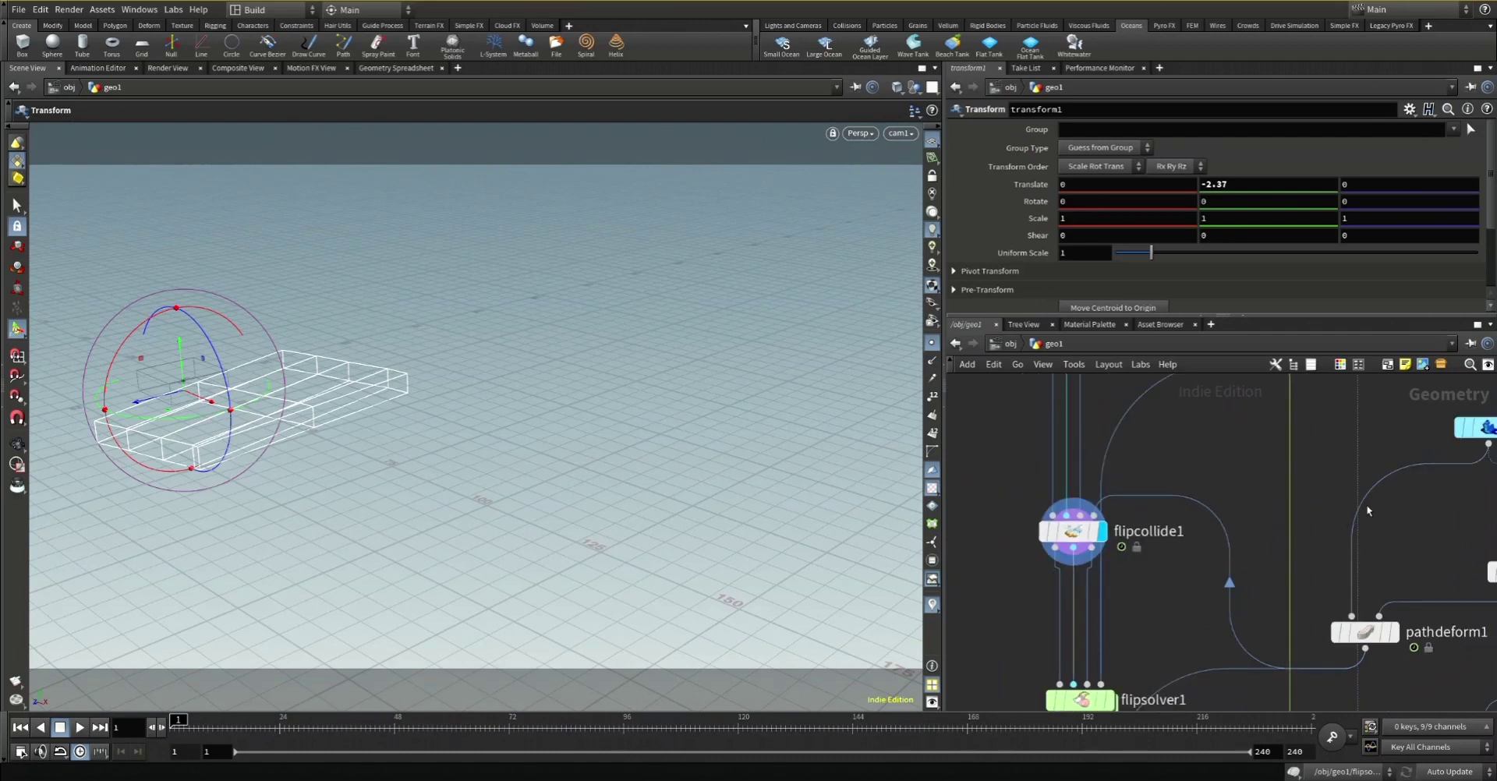
pyautogui.moveTo(1366, 503); pyautogui.dragTo(1175, 450, button='middle')
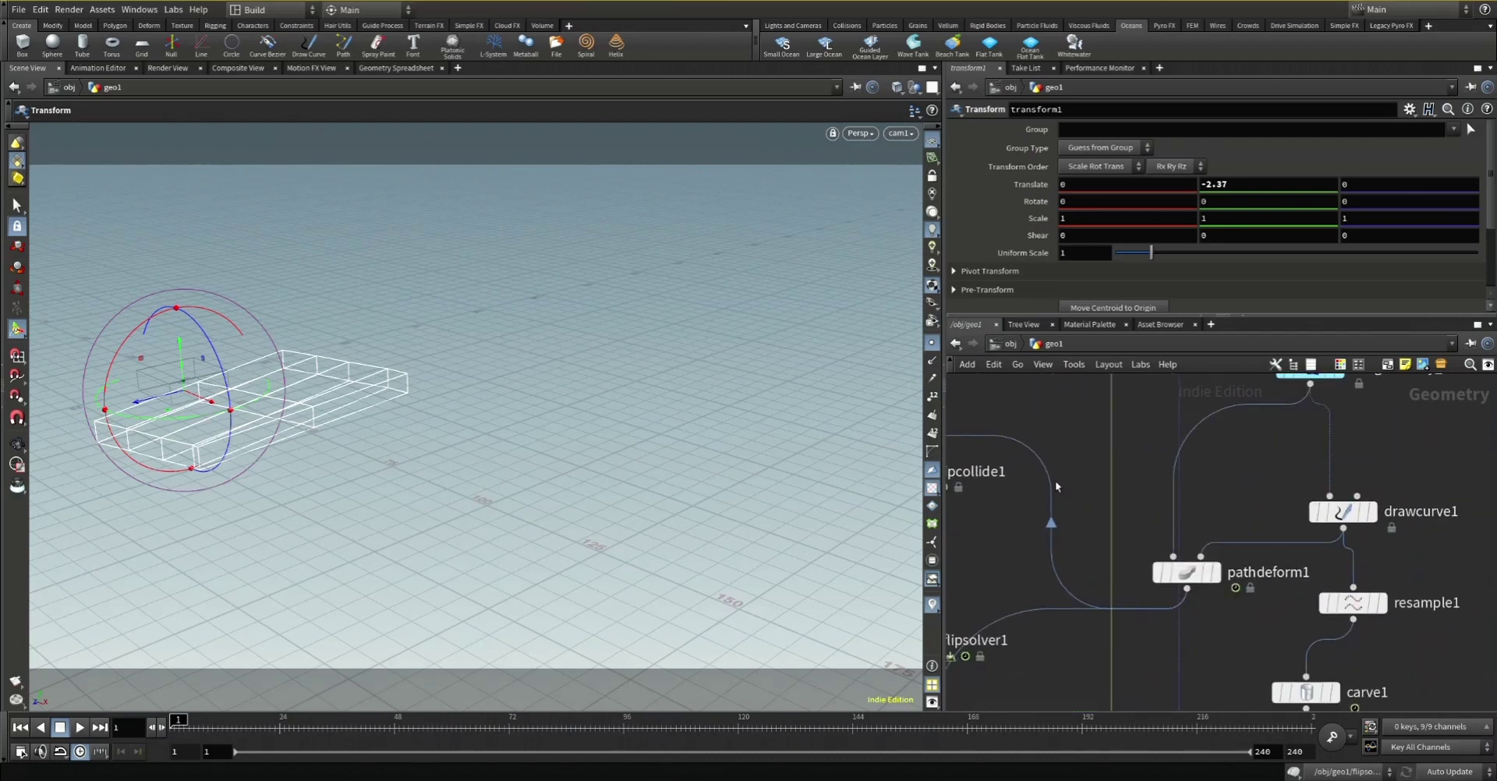
pyautogui.moveTo(1035, 410); pyautogui.dragTo(1214, 469, button='middle')
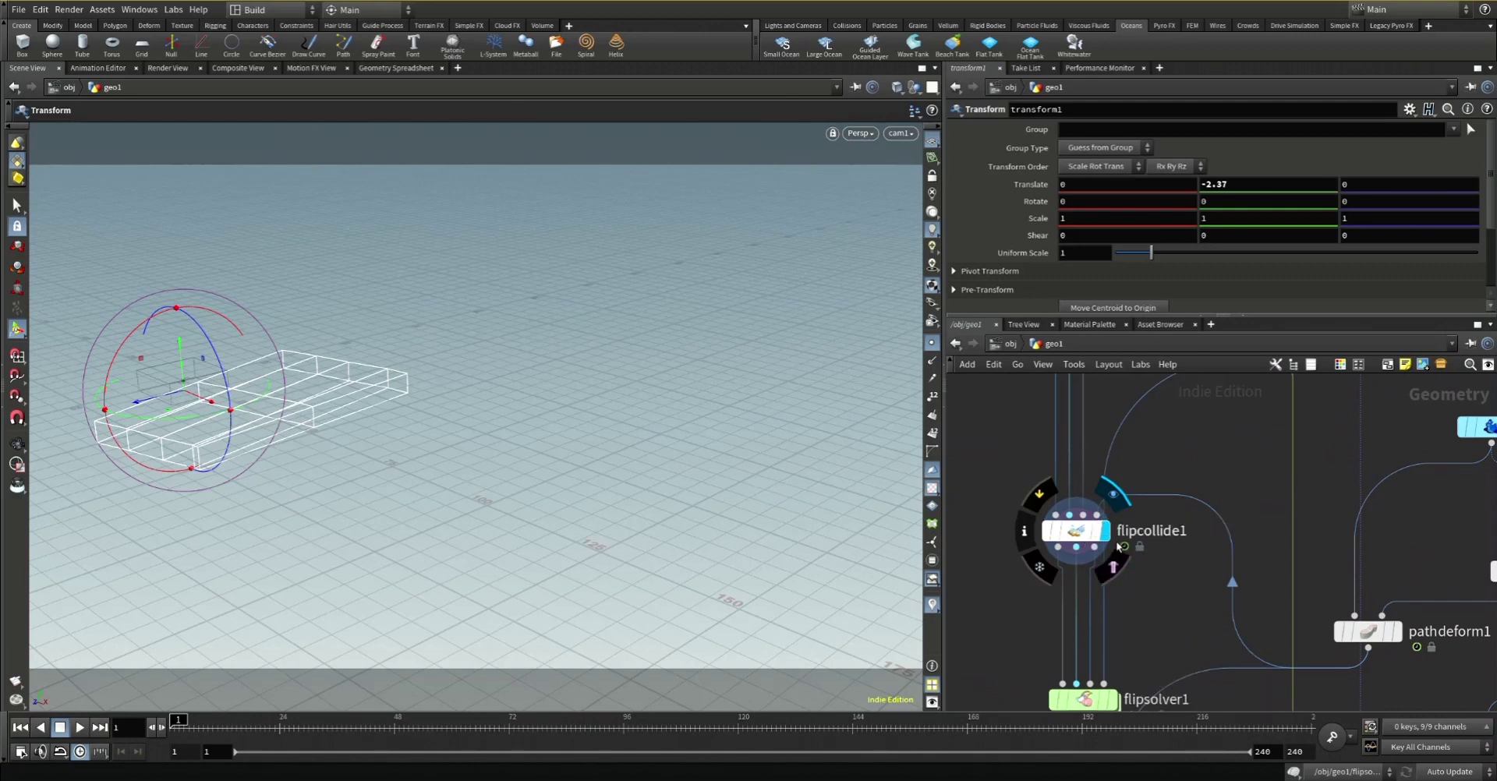
# Display the flipsolver1 node, shift it aside in the network, and select it to review its Setup settings
pyautogui.moveTo(1168, 640); pyautogui.dragTo(1129, 467, button='middle')
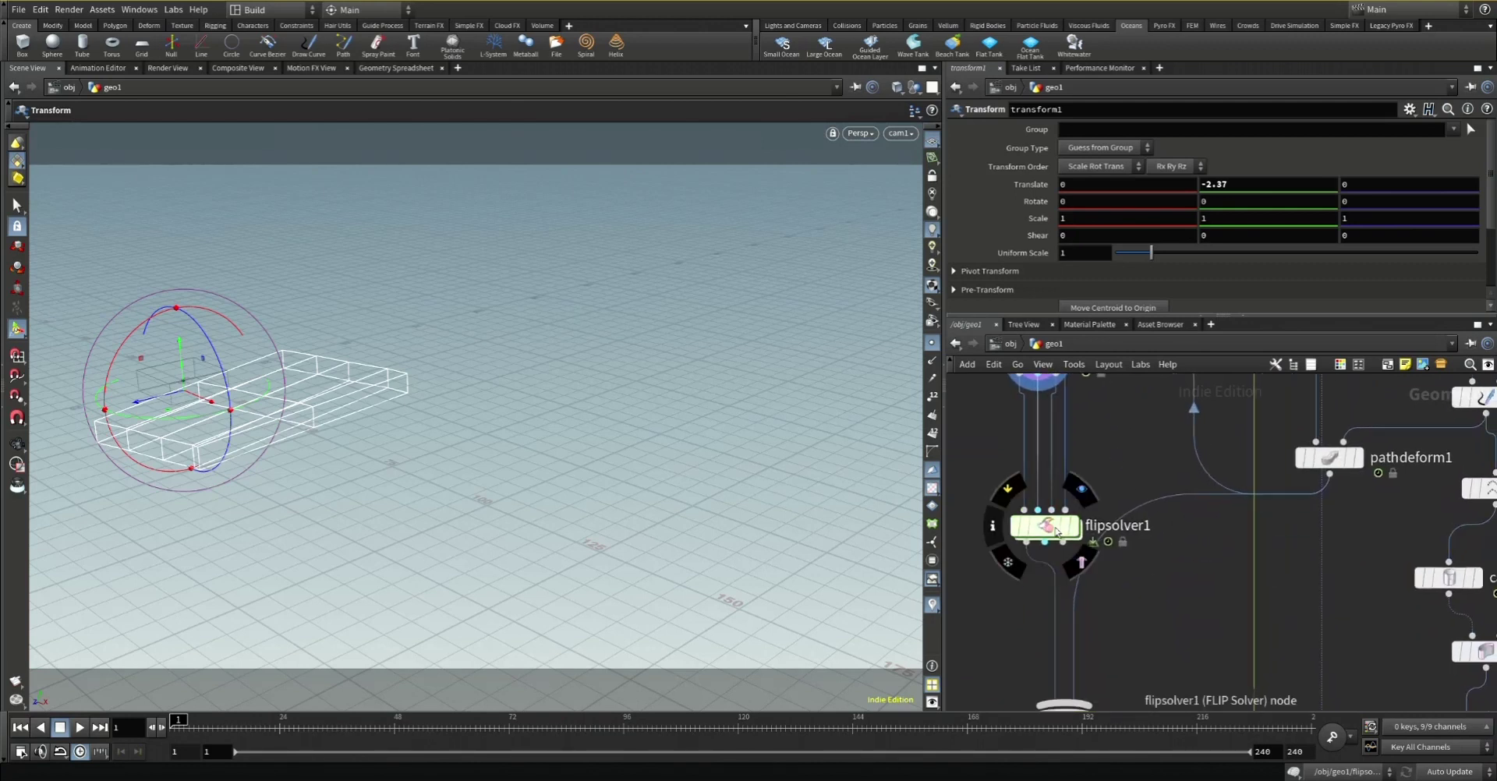
pyautogui.moveTo(1081, 529); pyautogui.dragTo(1024, 491)
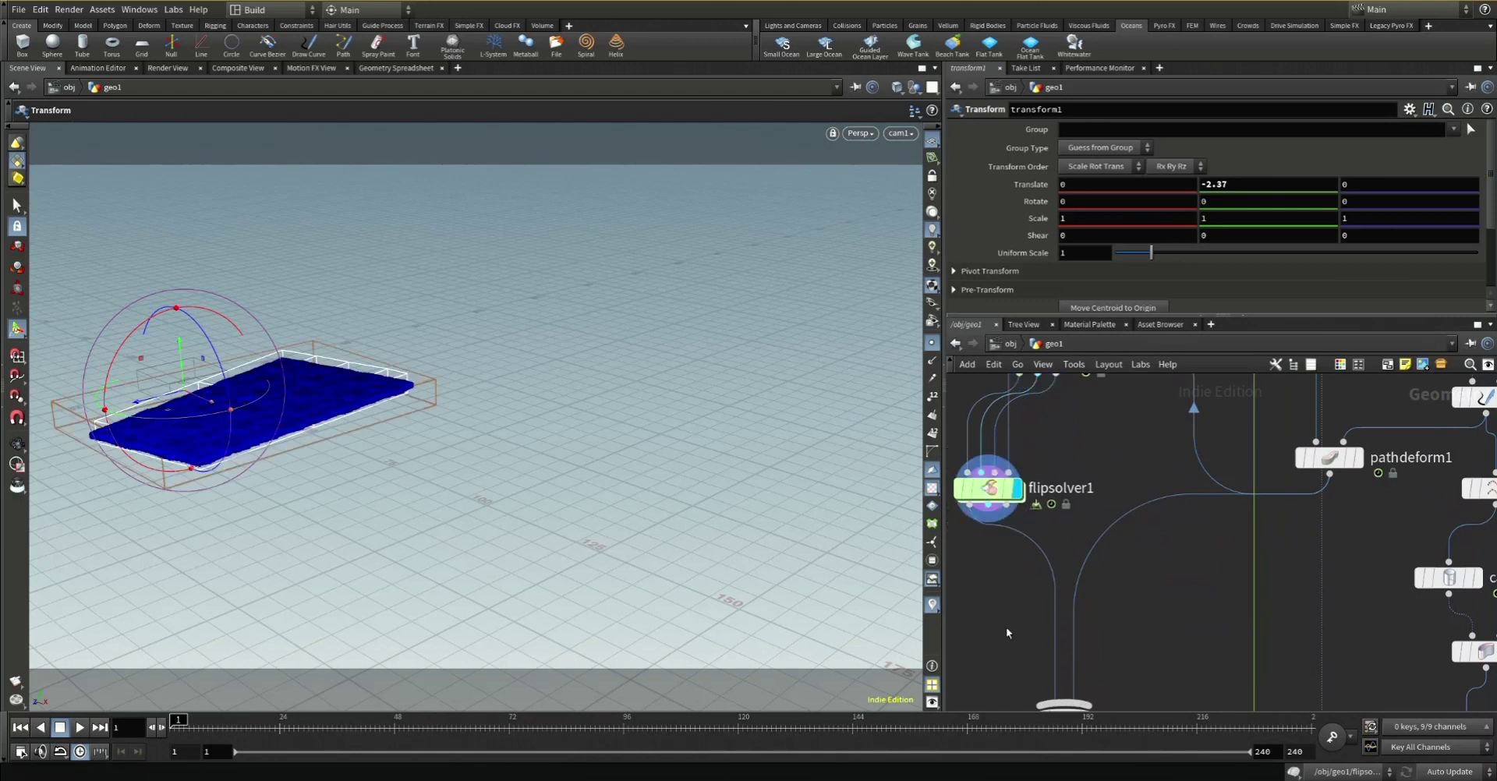
pyautogui.click(988, 488)
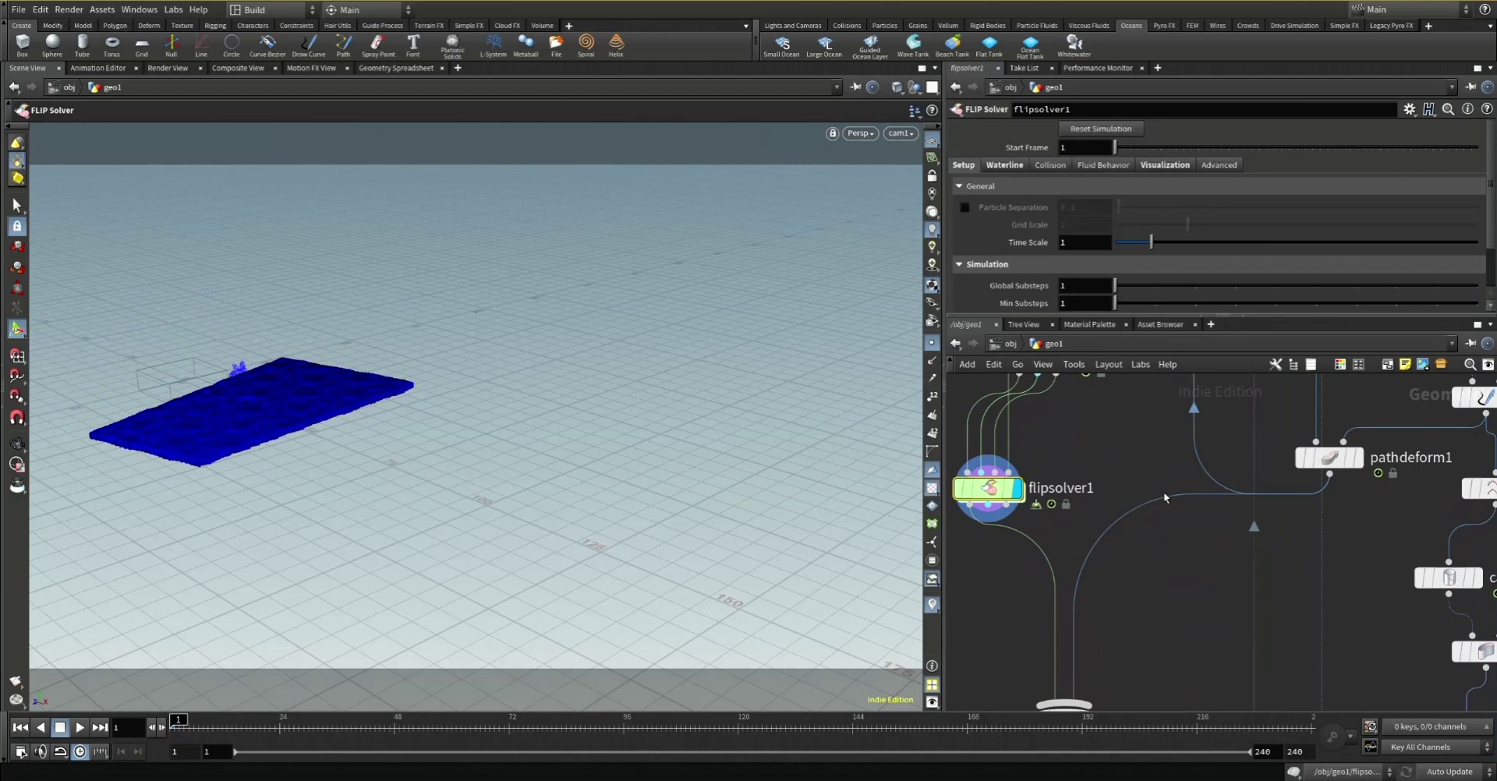
pyautogui.scroll(-3, 1096, 258)
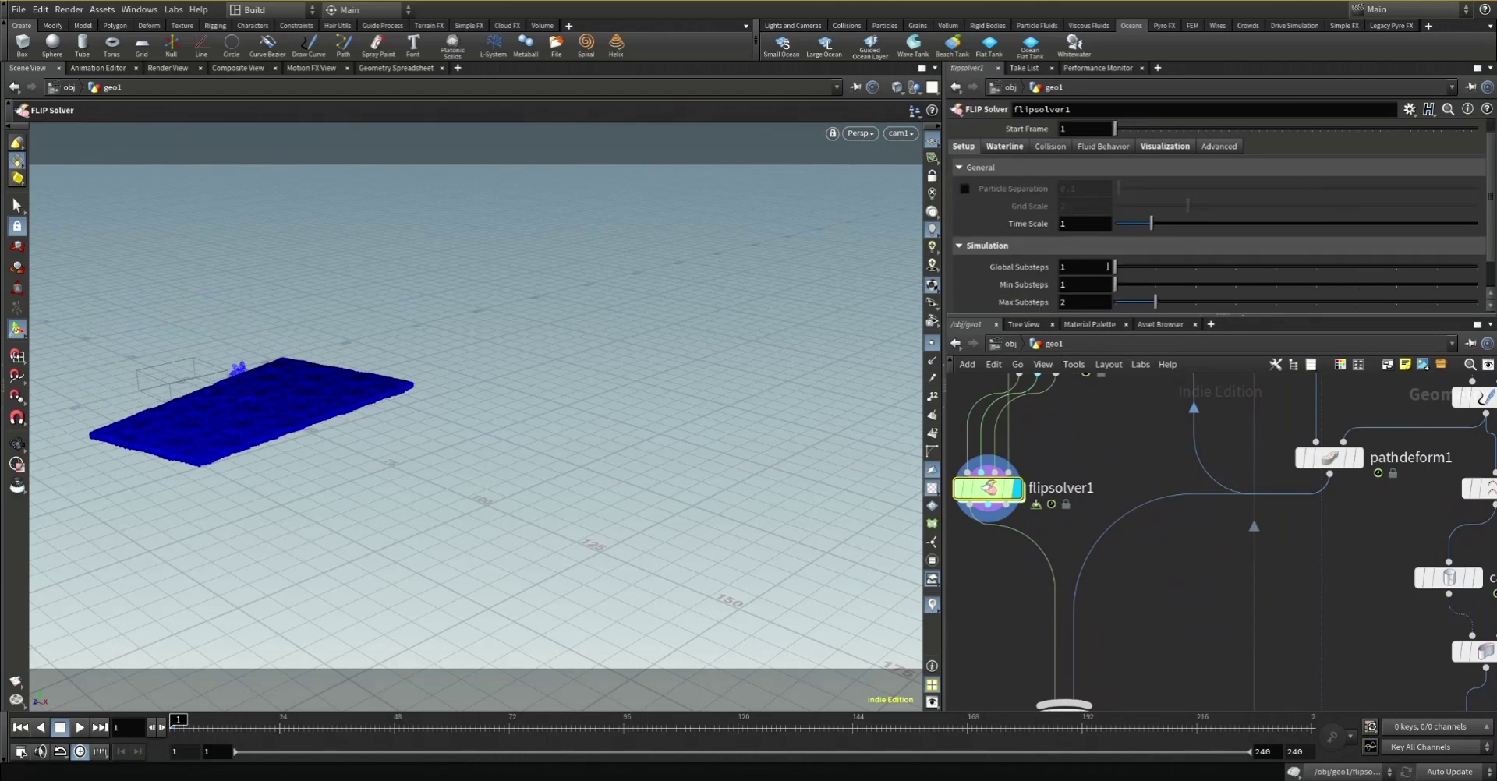
pyautogui.scroll(3, 1113, 277)
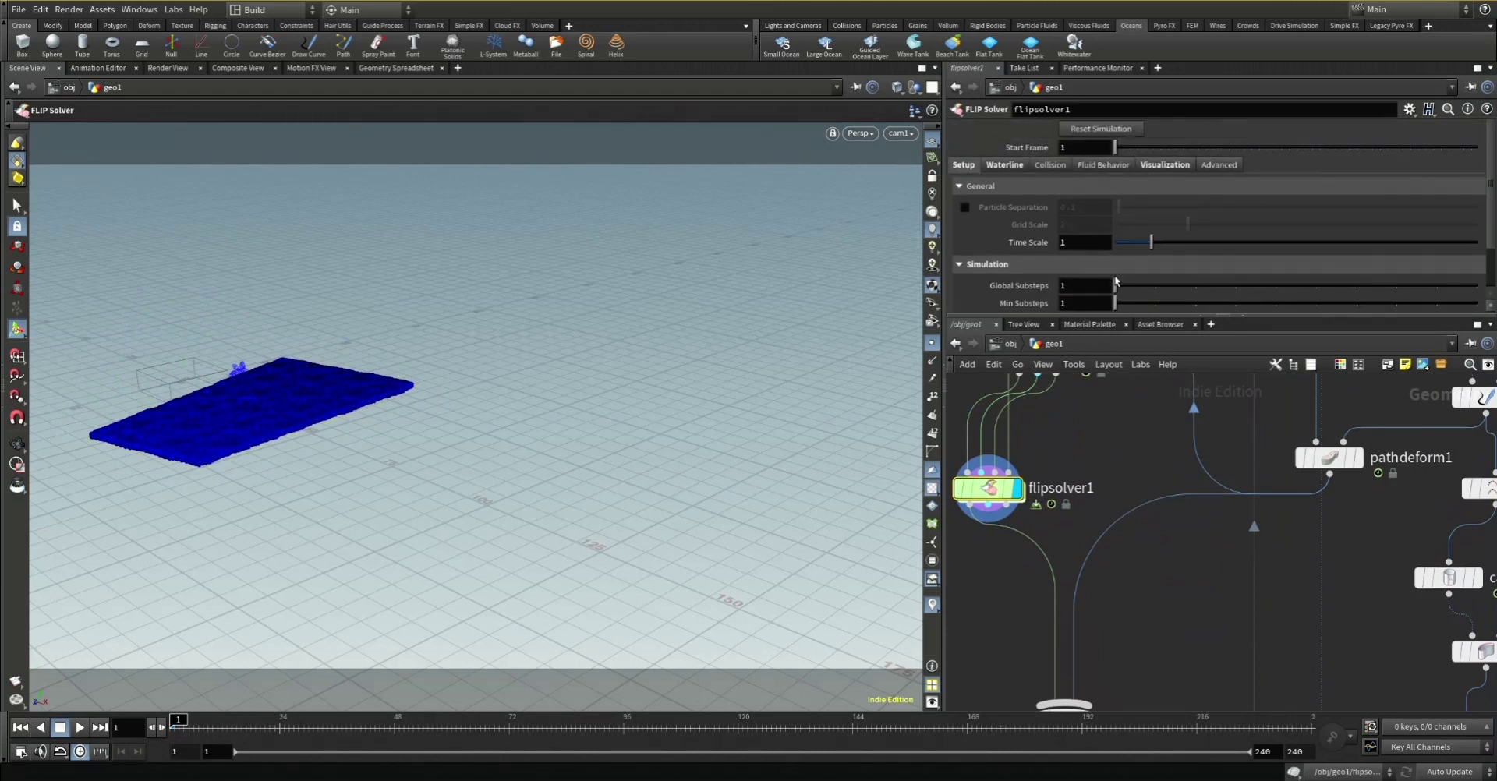
# Review flipsolver1's Waterline and Collision settings, including the Particle Collisions options
pyautogui.click(1008, 166)
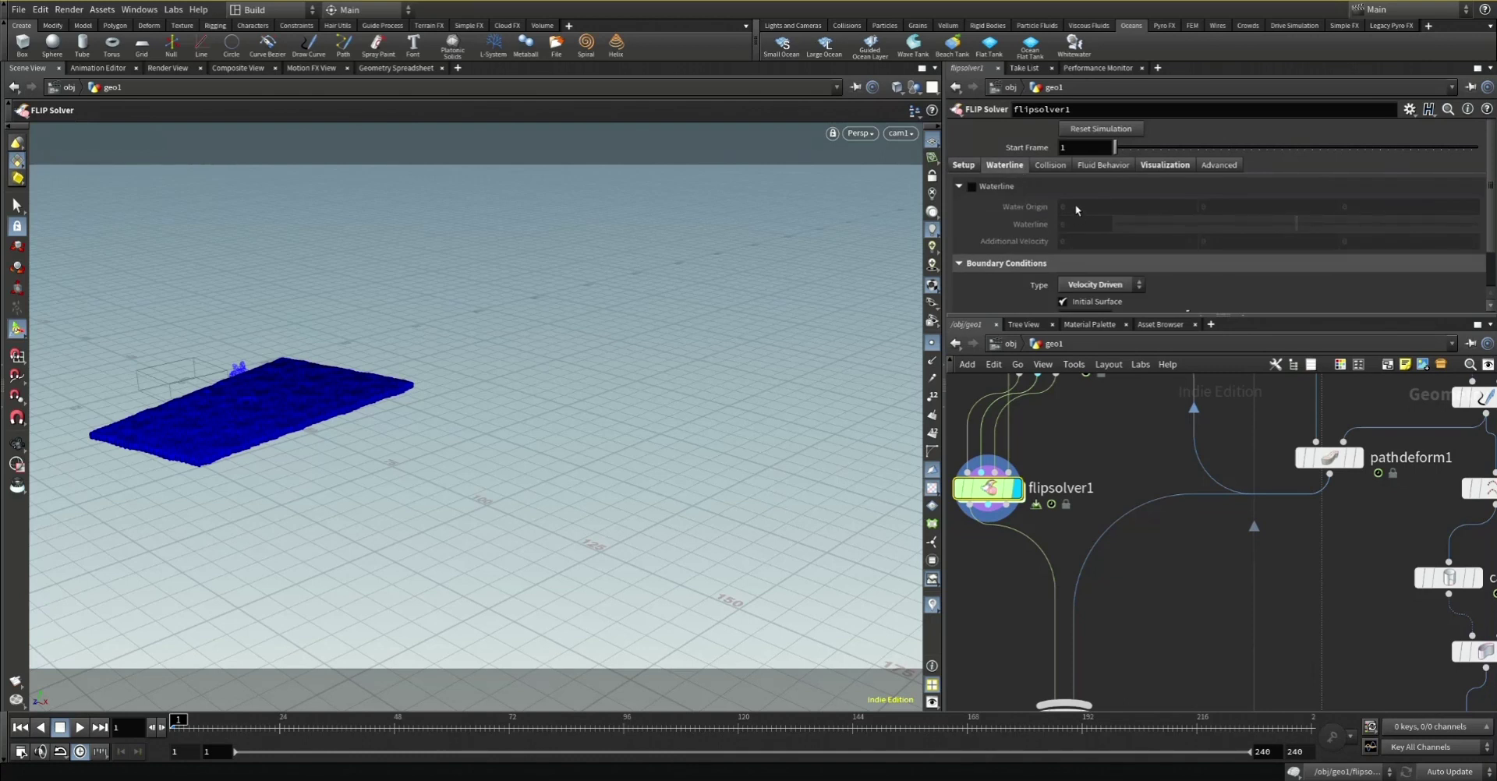
pyautogui.click(1052, 166)
pyautogui.click(1004, 166)
pyautogui.click(1052, 167)
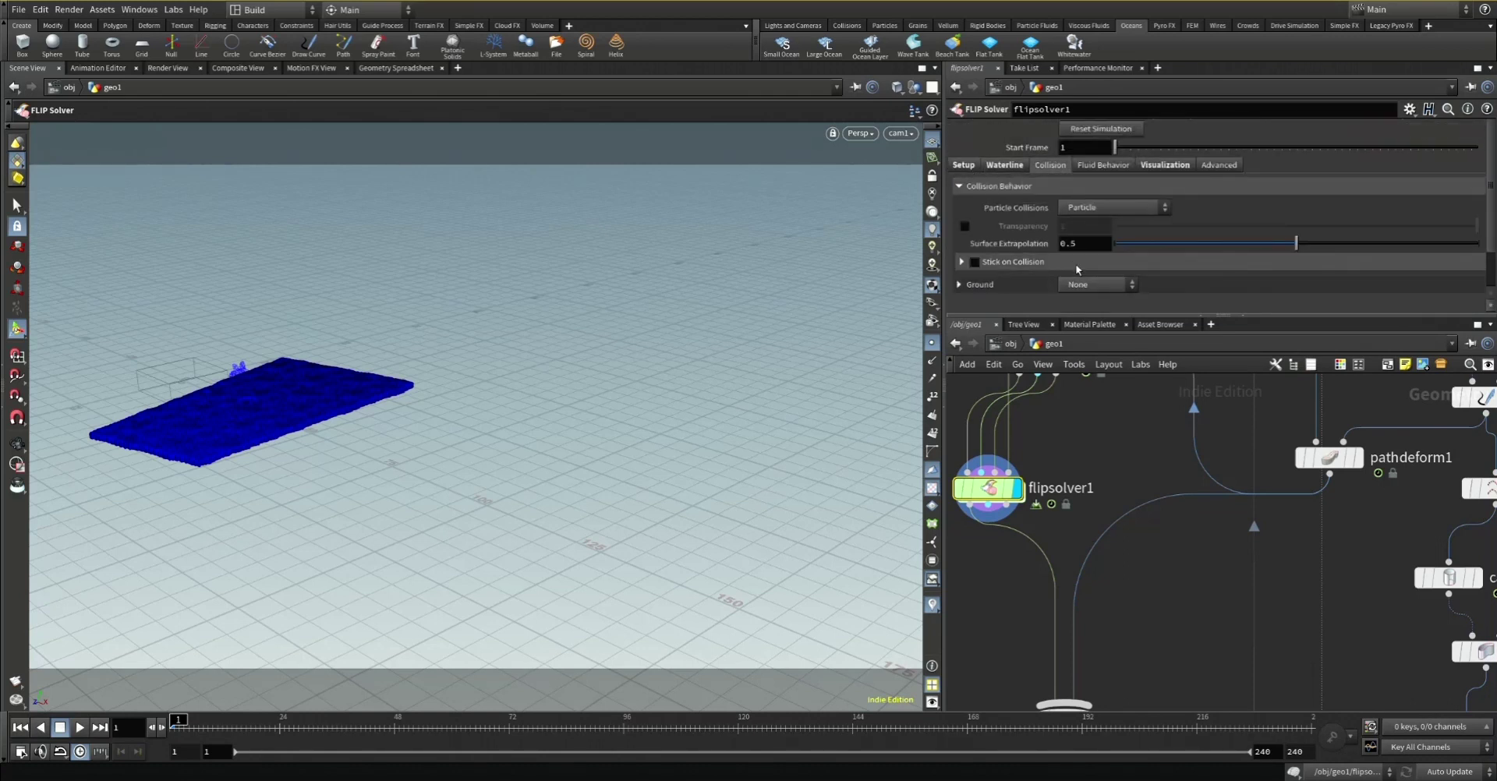
pyautogui.click(1101, 209)
pyautogui.click(1103, 210)
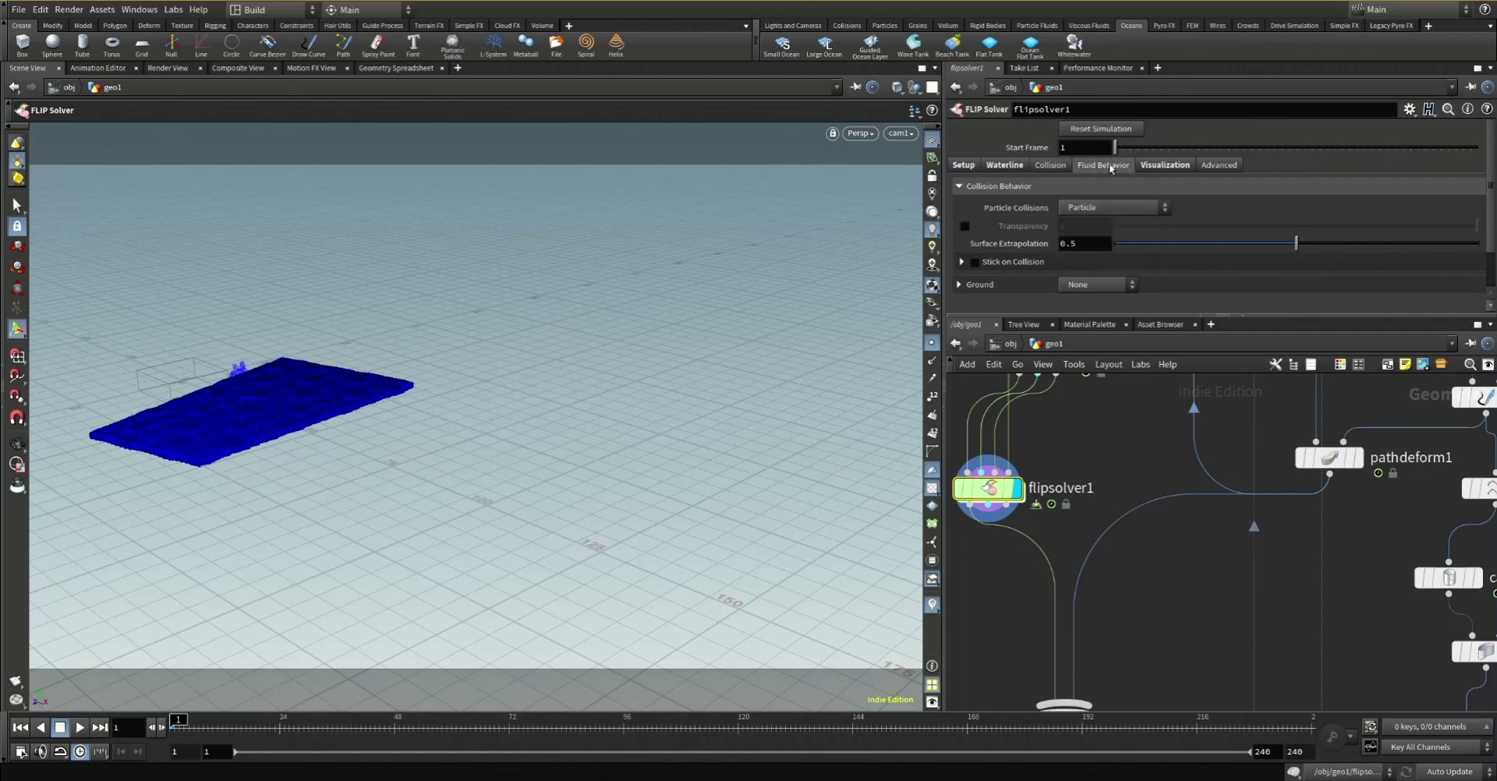
# Choose APIC (Swirly) as the Velocity Transfer in flipsolver1's fluid behavior settings
pyautogui.click(1108, 164)
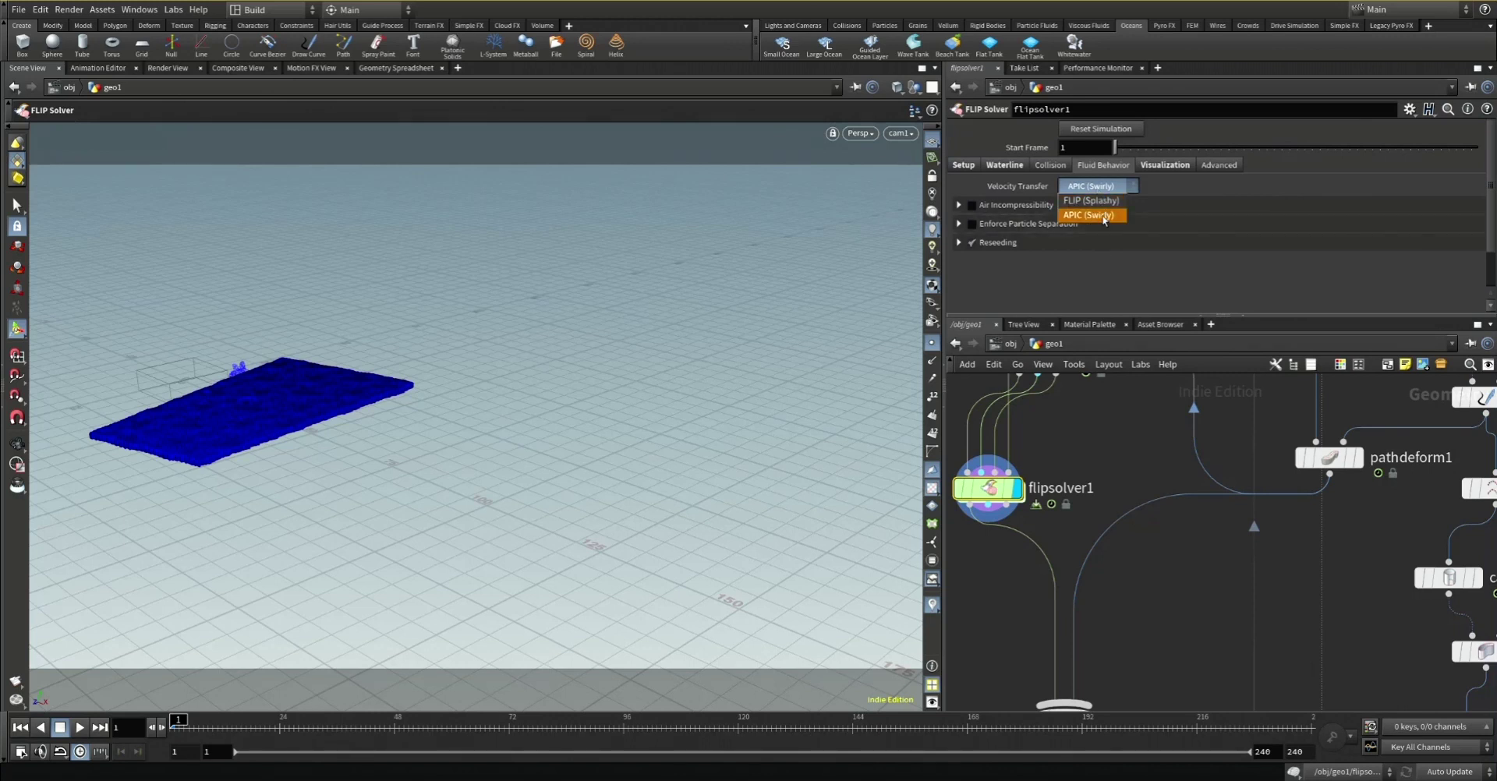
pyautogui.click(1093, 189)
pyautogui.click(1095, 208)
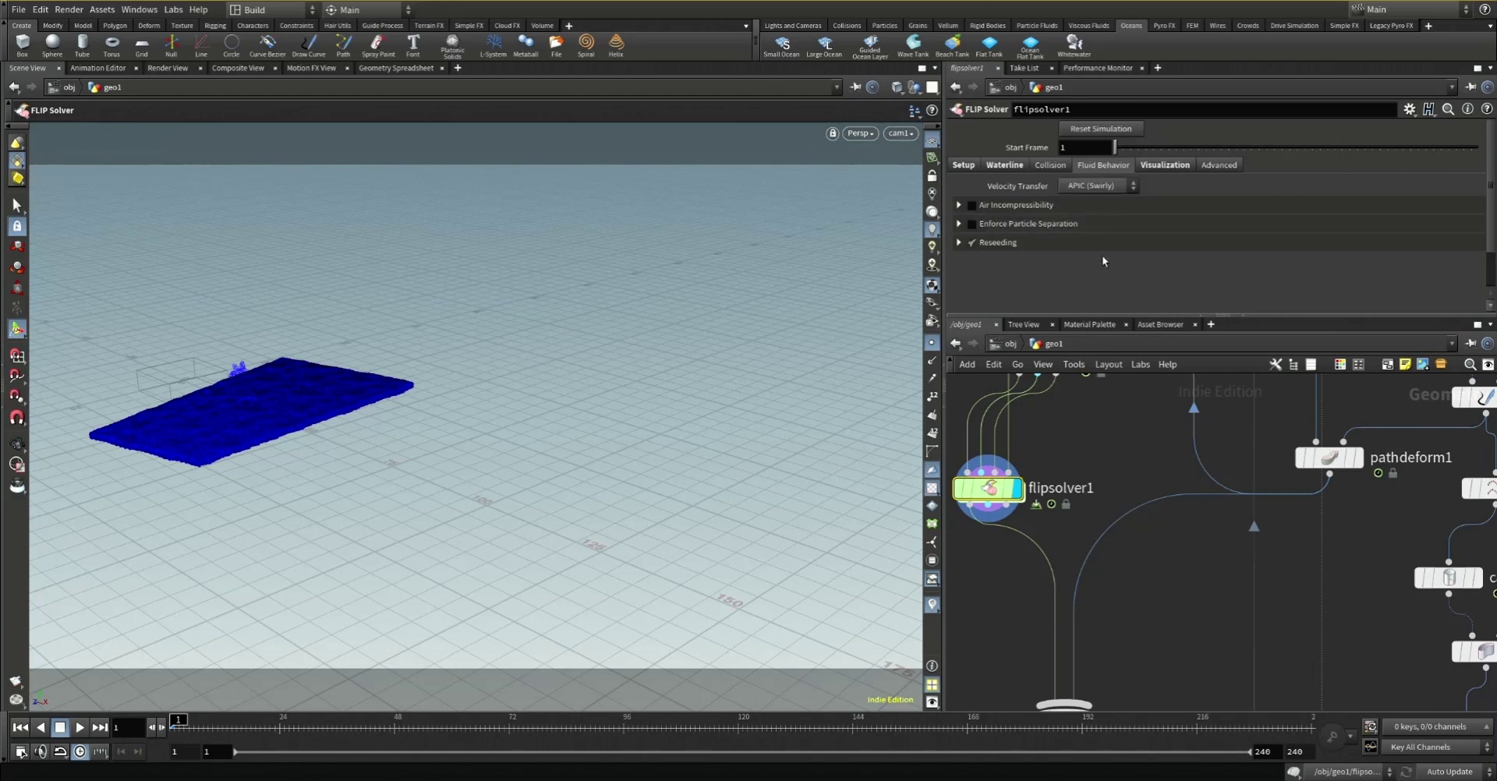
# Display the merge1 node, turn off point display in the viewport, and clear the node selection
pyautogui.moveTo(1145, 510); pyautogui.dragTo(1089, 301, button='middle')
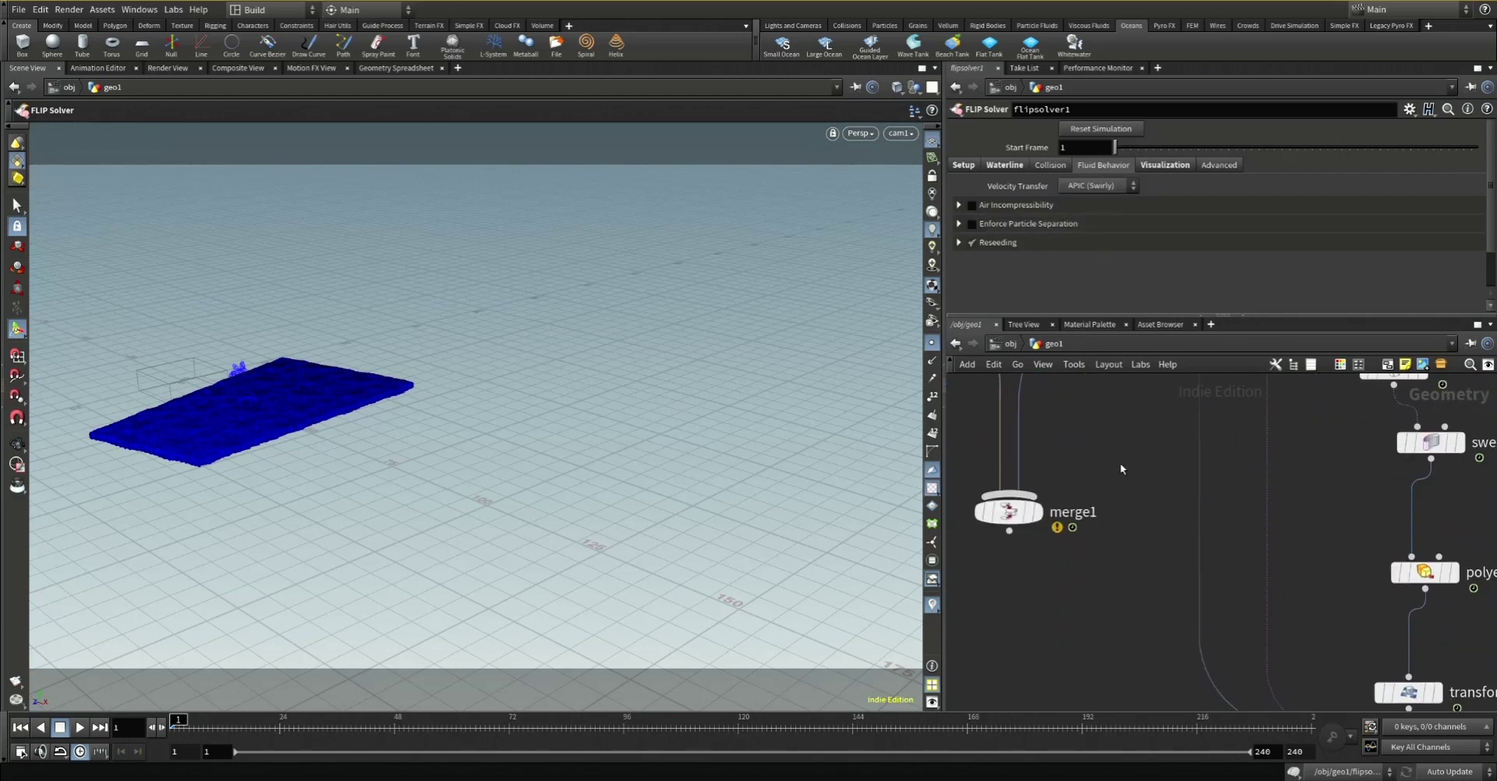
pyautogui.click(1037, 516)
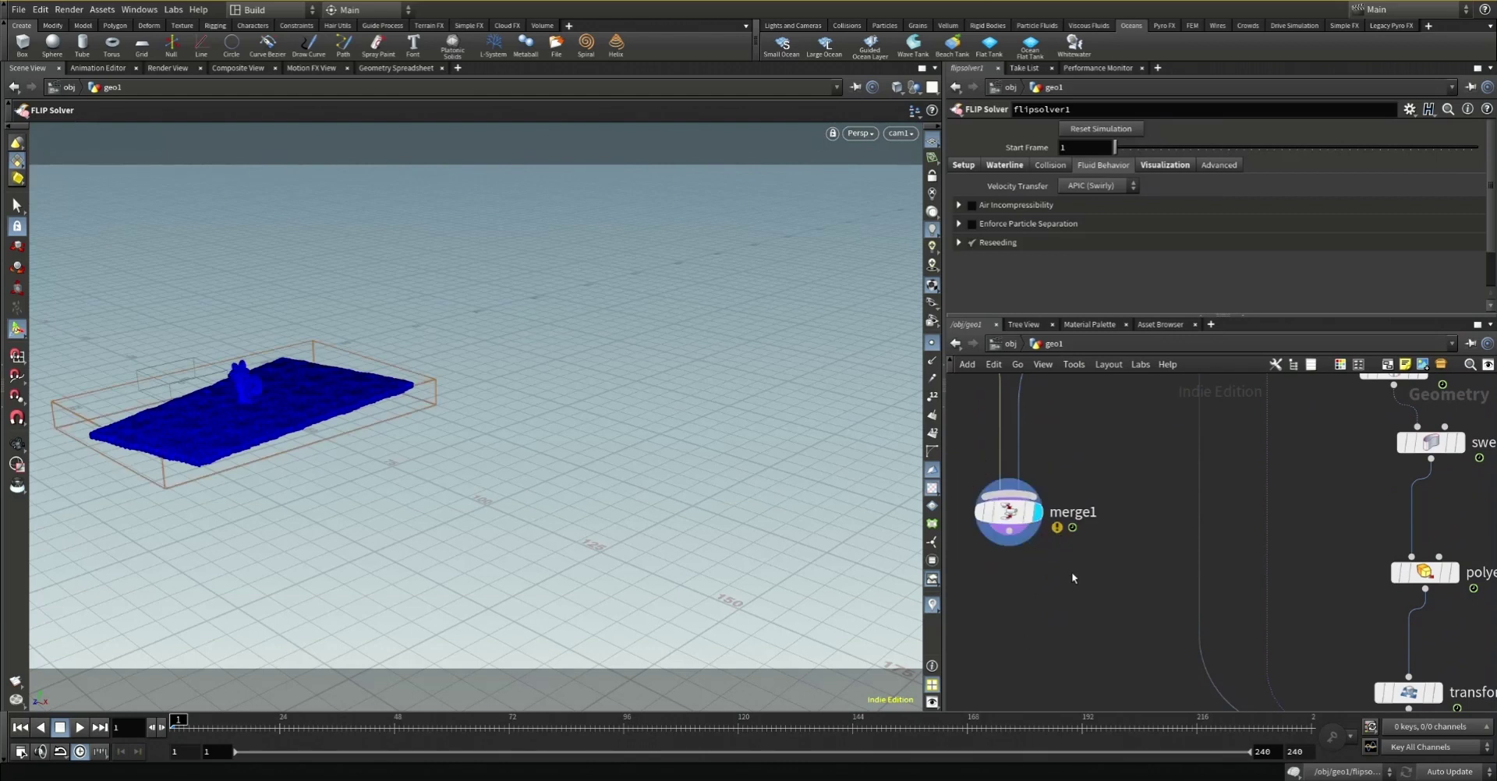
pyautogui.click(932, 345)
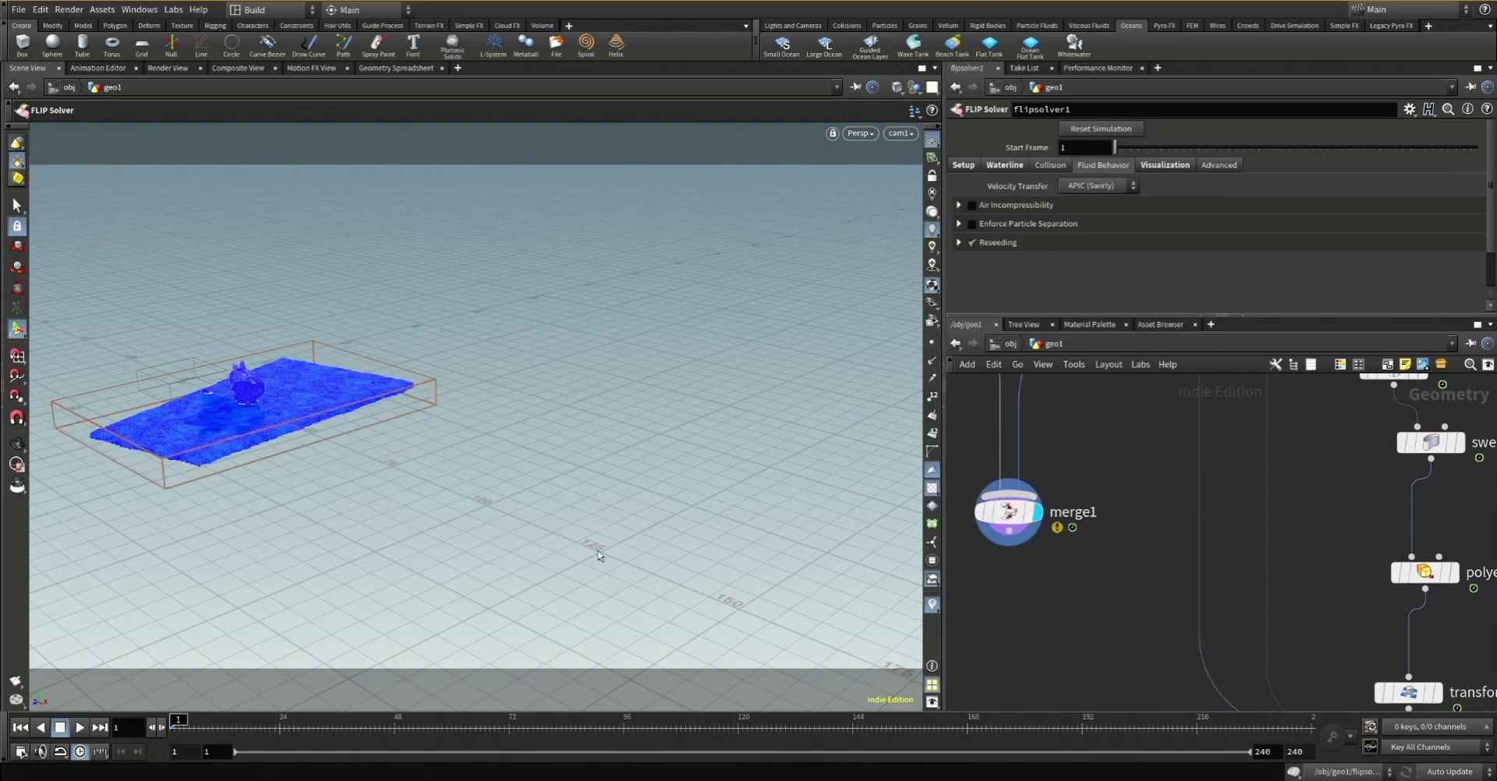
pyautogui.click(1197, 491)
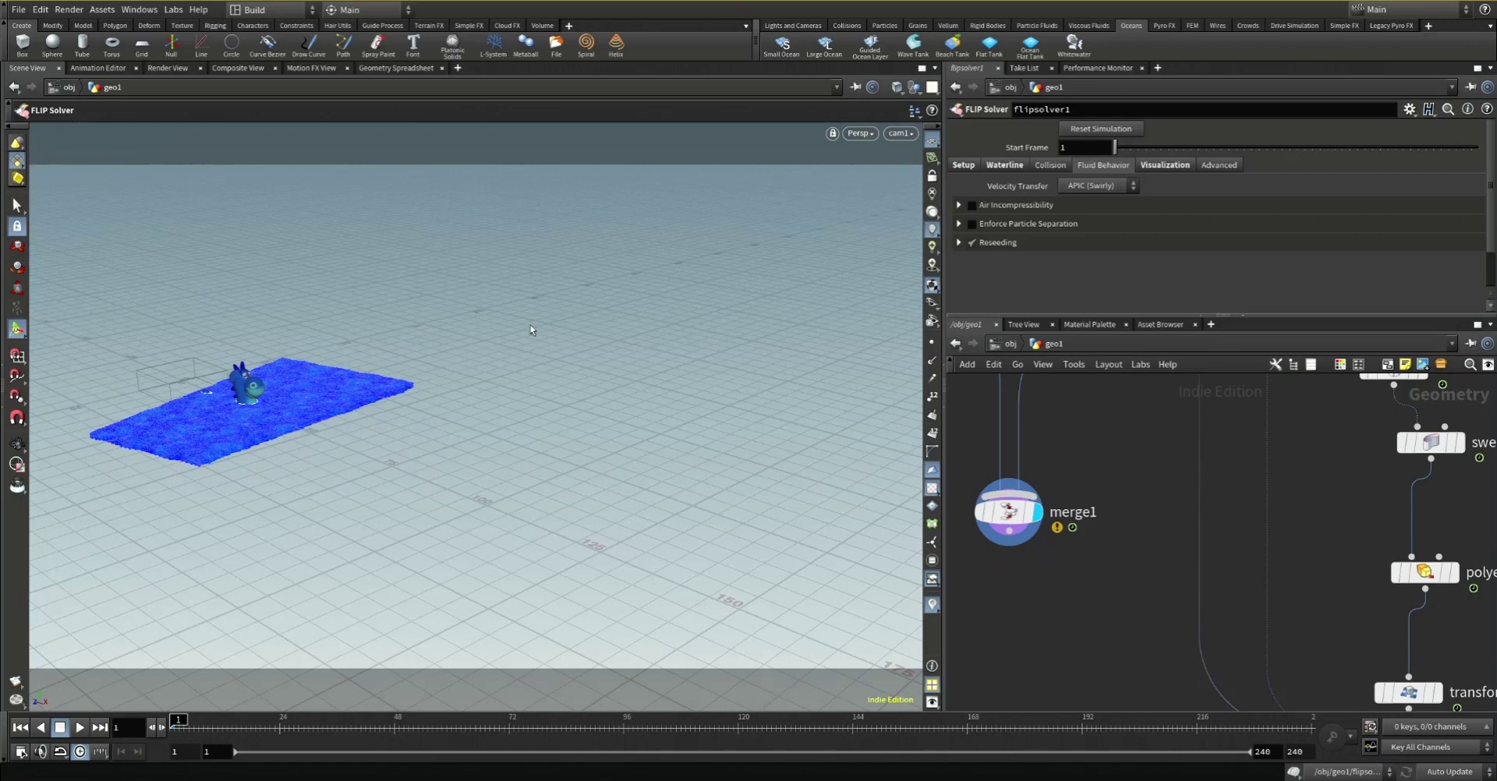
# Move the oceanspectrum1 node directly above oceanevaluate1 in the network
pyautogui.moveTo(1122, 442); pyautogui.dragTo(1092, 628, button='middle')
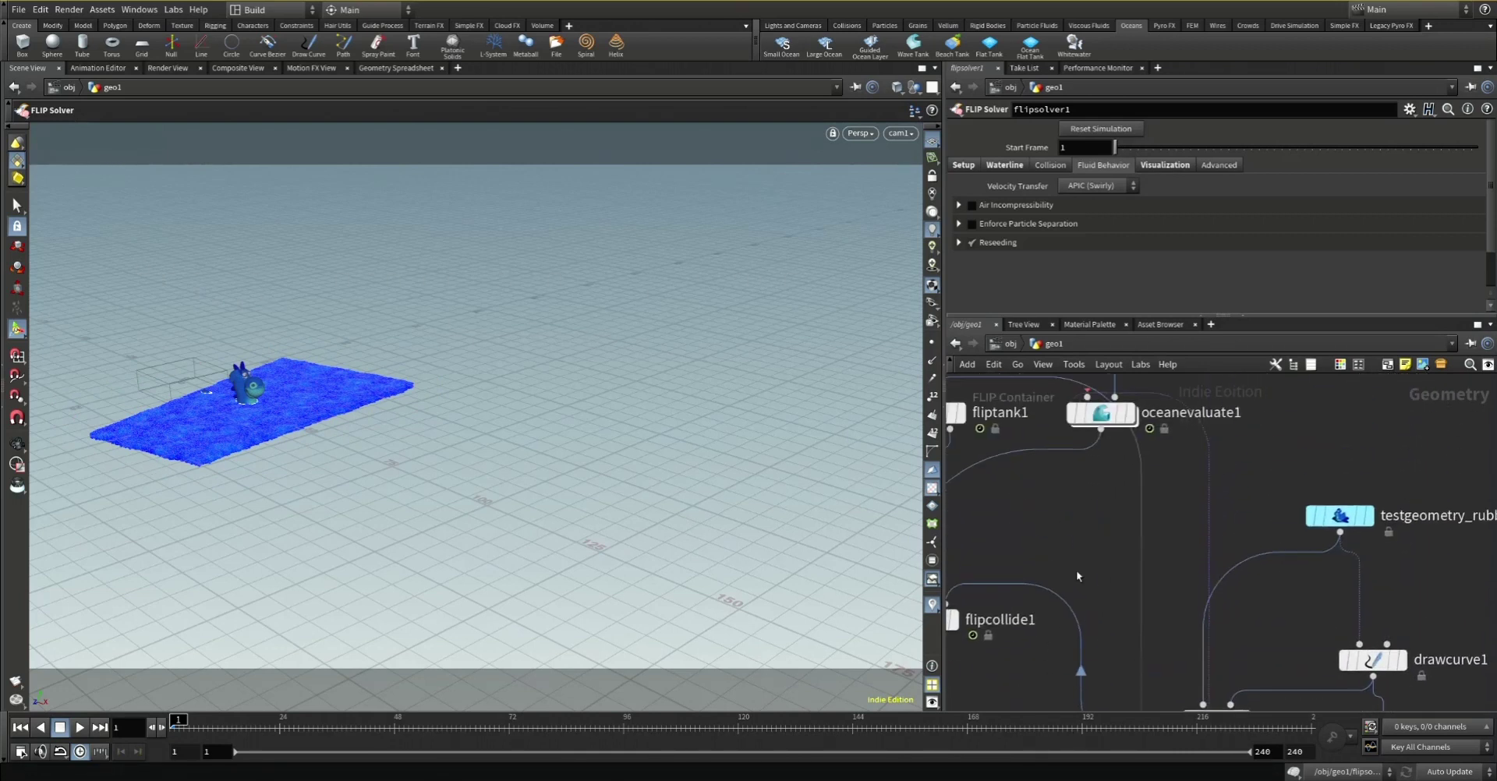
pyautogui.moveTo(1097, 497); pyautogui.dragTo(1157, 683, button='middle')
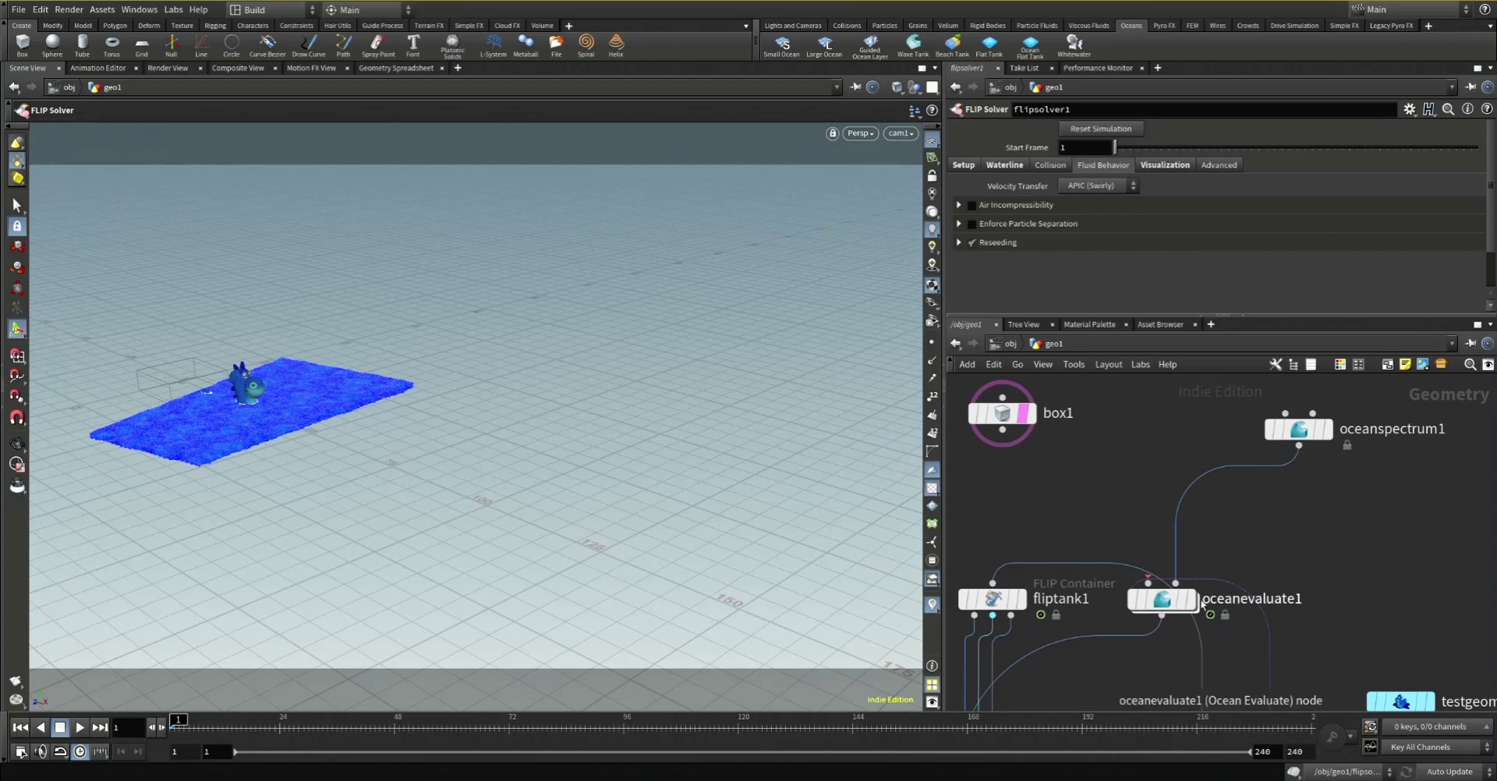
pyautogui.moveTo(1298, 429); pyautogui.dragTo(1181, 447)
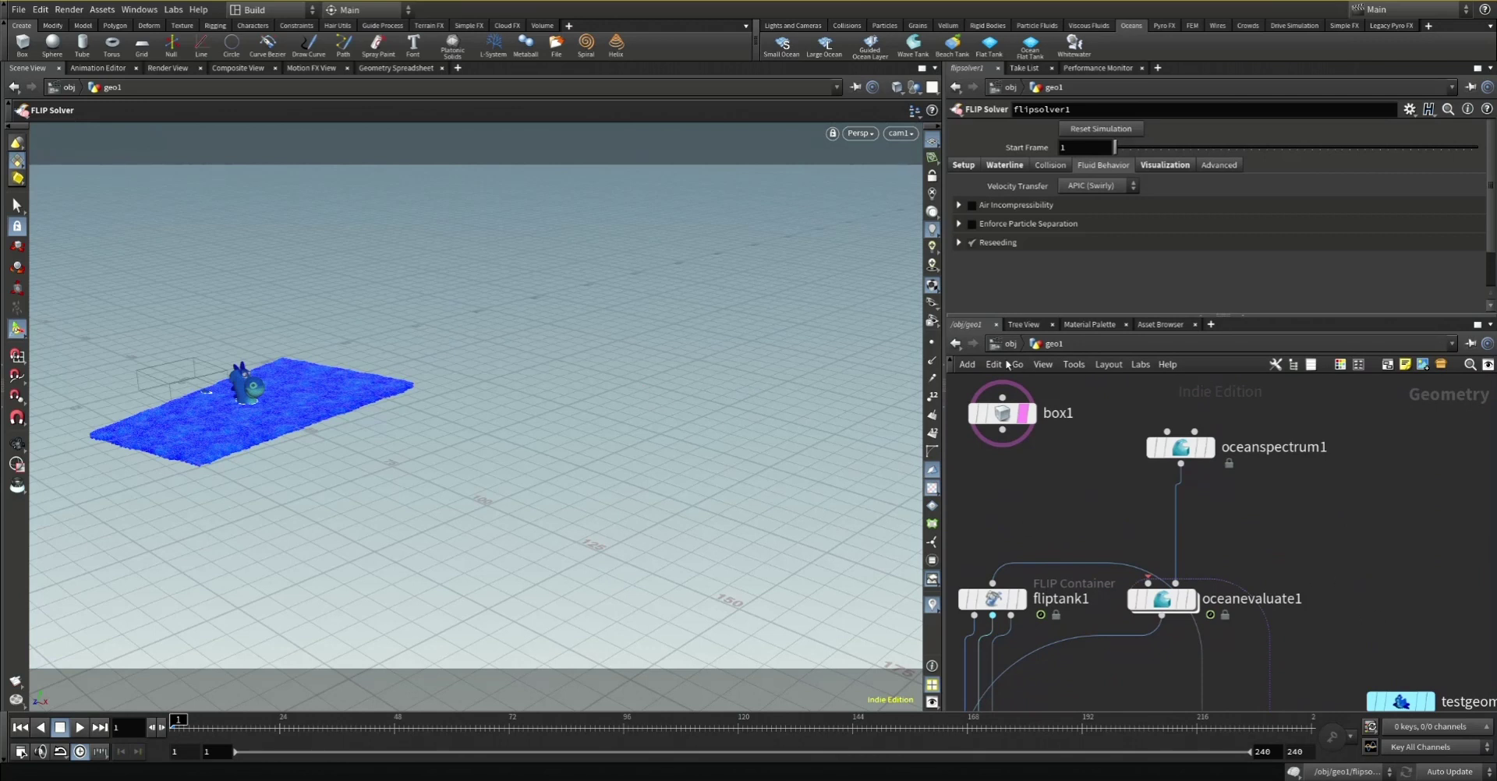
# Open the ocean_surface network from the object level and examine its ocean spectrum, foam and preview nodes
pyautogui.click(1010, 344)
pyautogui.click(1097, 509)
pyautogui.moveTo(1086, 506); pyautogui.dragTo(1328, 545, button='middle')
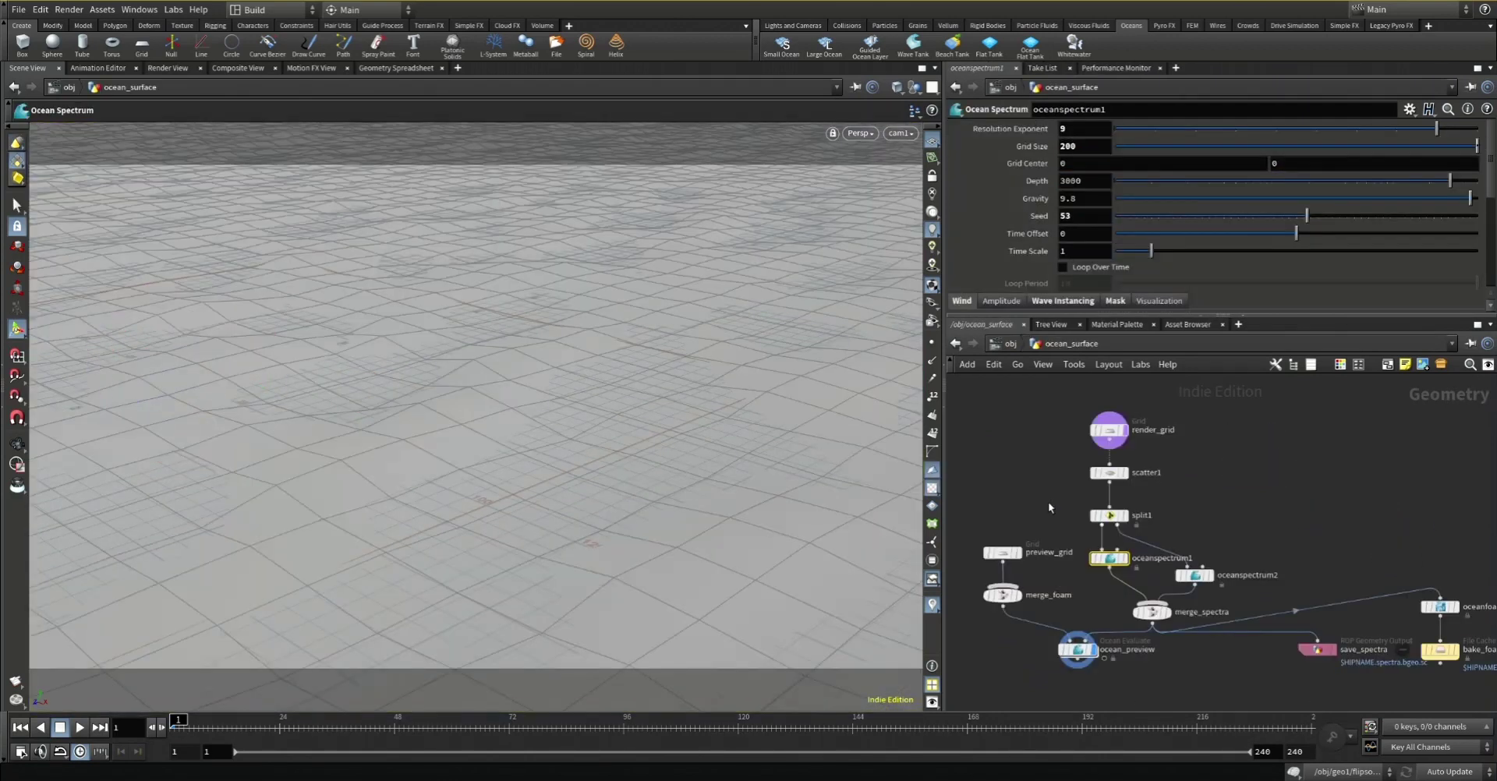
pyautogui.moveTo(1258, 555); pyautogui.dragTo(1132, 425, button='middle')
pyautogui.moveTo(1059, 650); pyautogui.dragTo(1180, 581, button='middle')
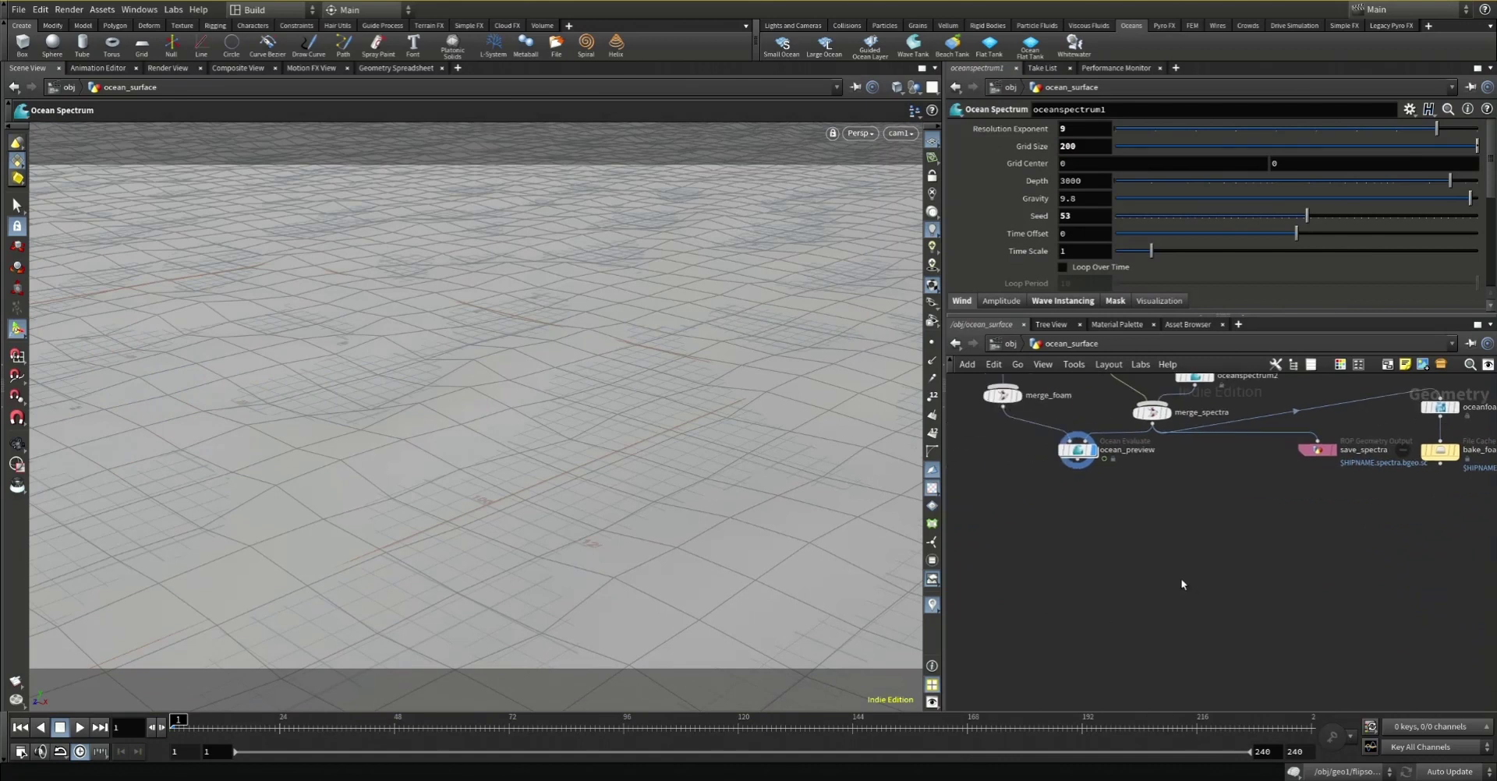
pyautogui.moveTo(1130, 523); pyautogui.dragTo(1130, 663, button='middle')
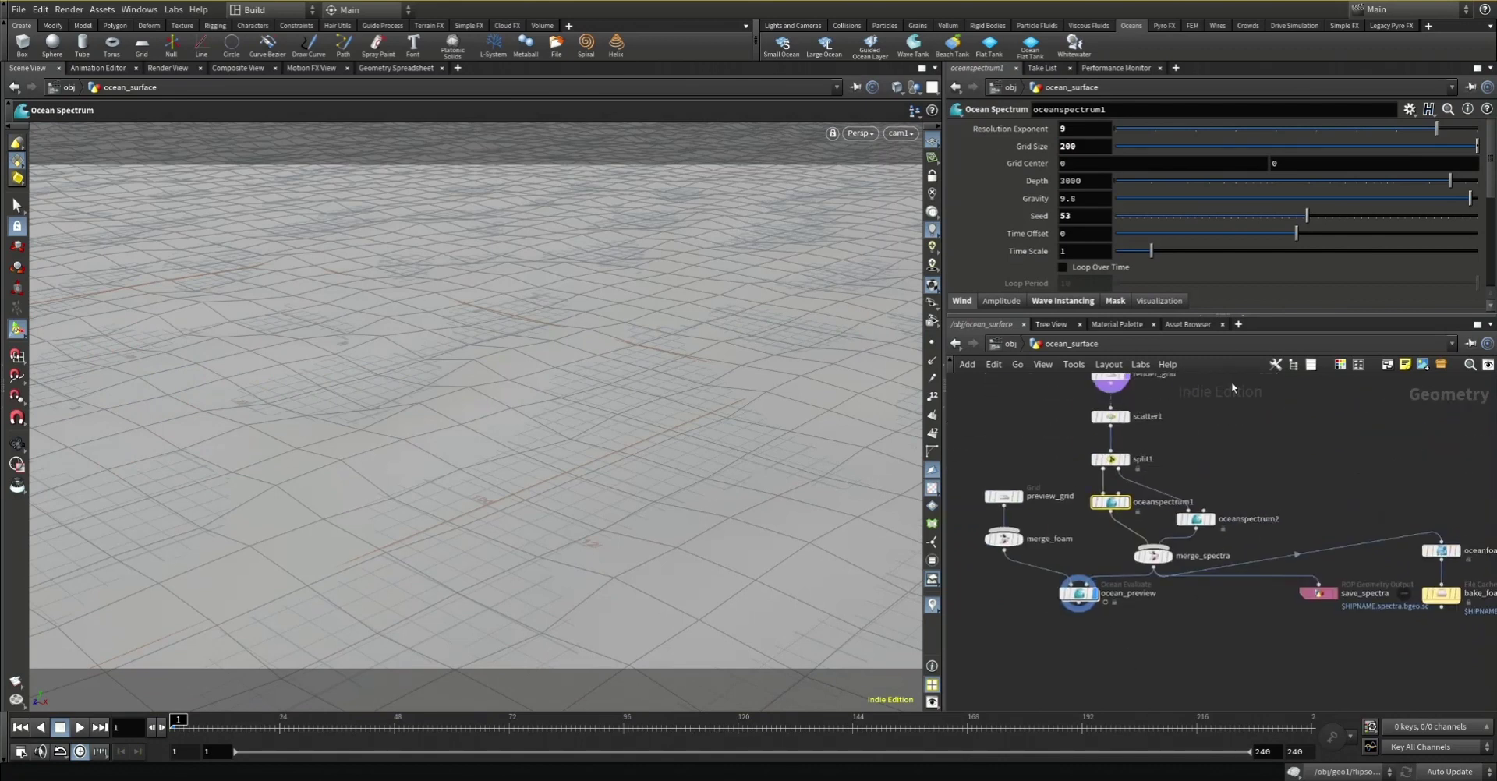
pyautogui.moveTo(1362, 491); pyautogui.dragTo(1278, 646, button='middle')
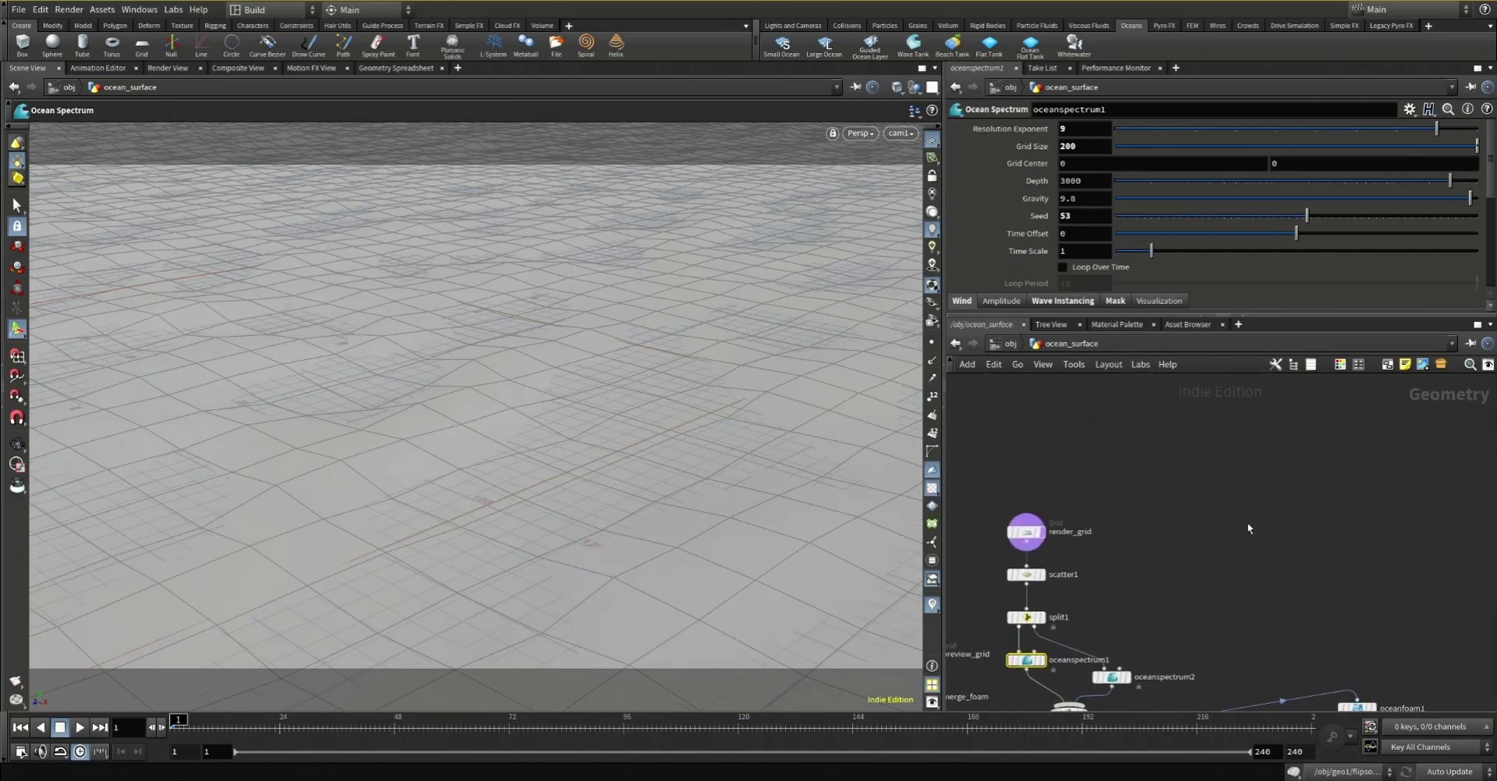
pyautogui.moveTo(1183, 583); pyautogui.dragTo(1177, 497, button='middle')
pyautogui.moveTo(1174, 575); pyautogui.dragTo(1208, 495, button='middle')
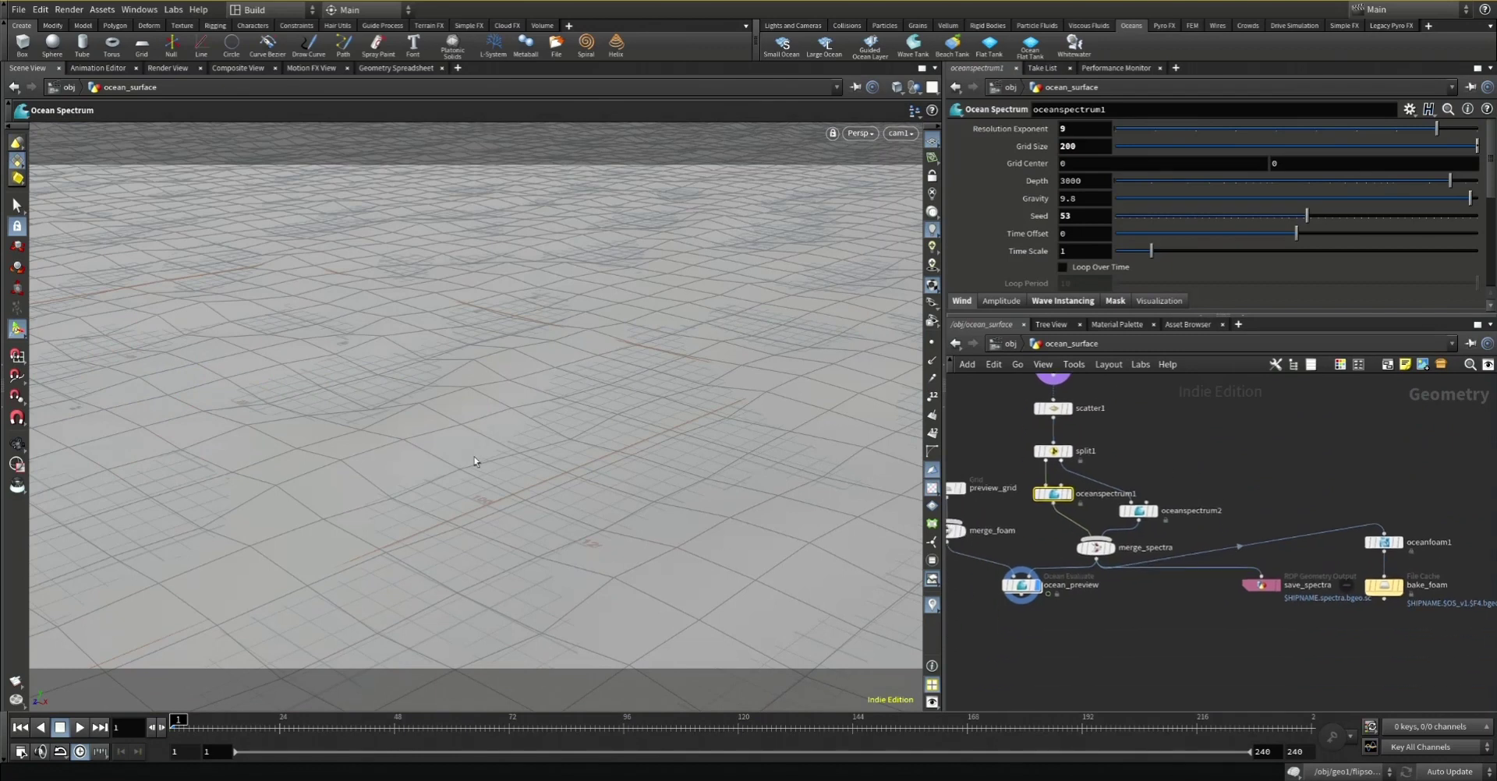
# Return to the object level, display geo1, hide ocean_surface, and open the geo1 network
pyautogui.click(991, 343)
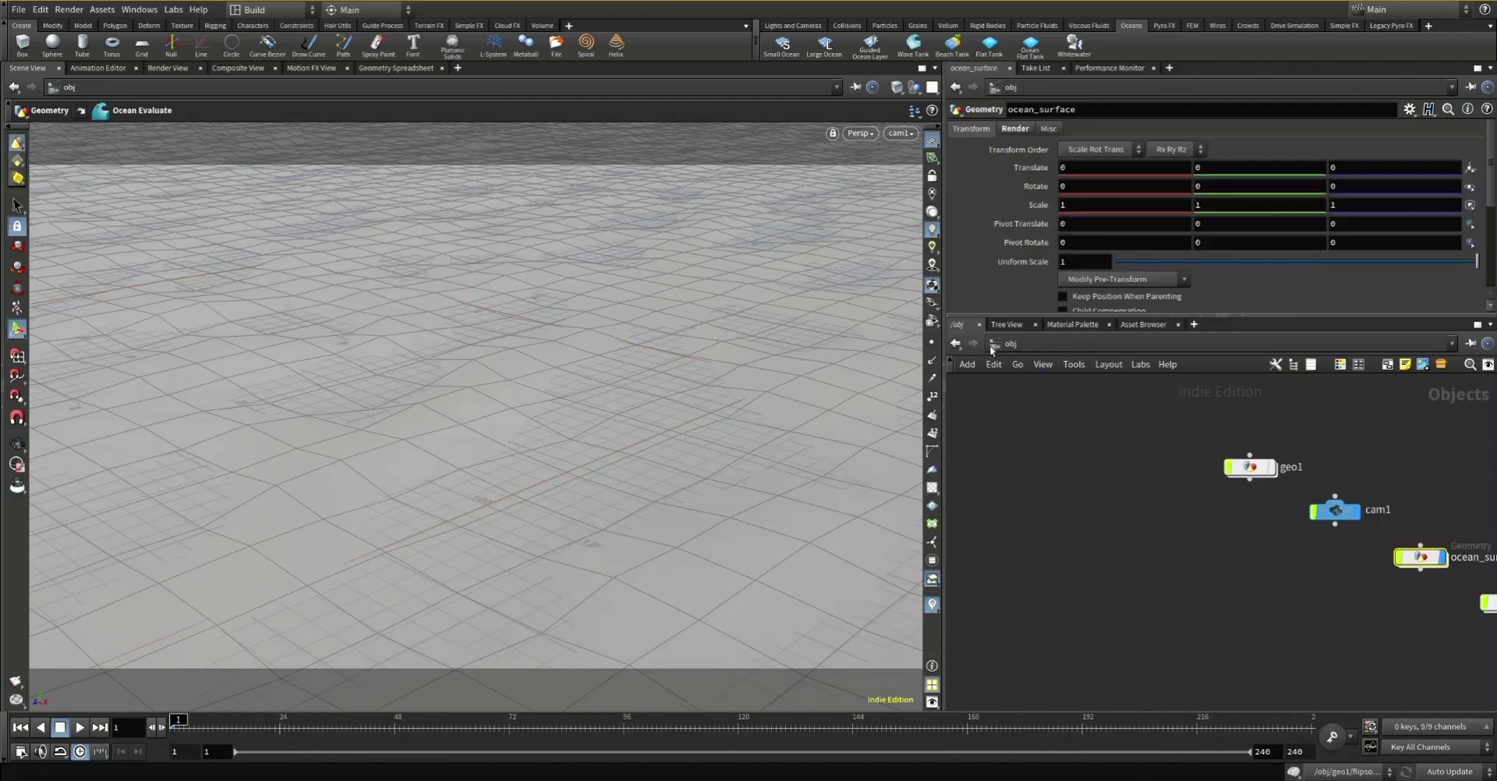
pyautogui.click(1271, 468)
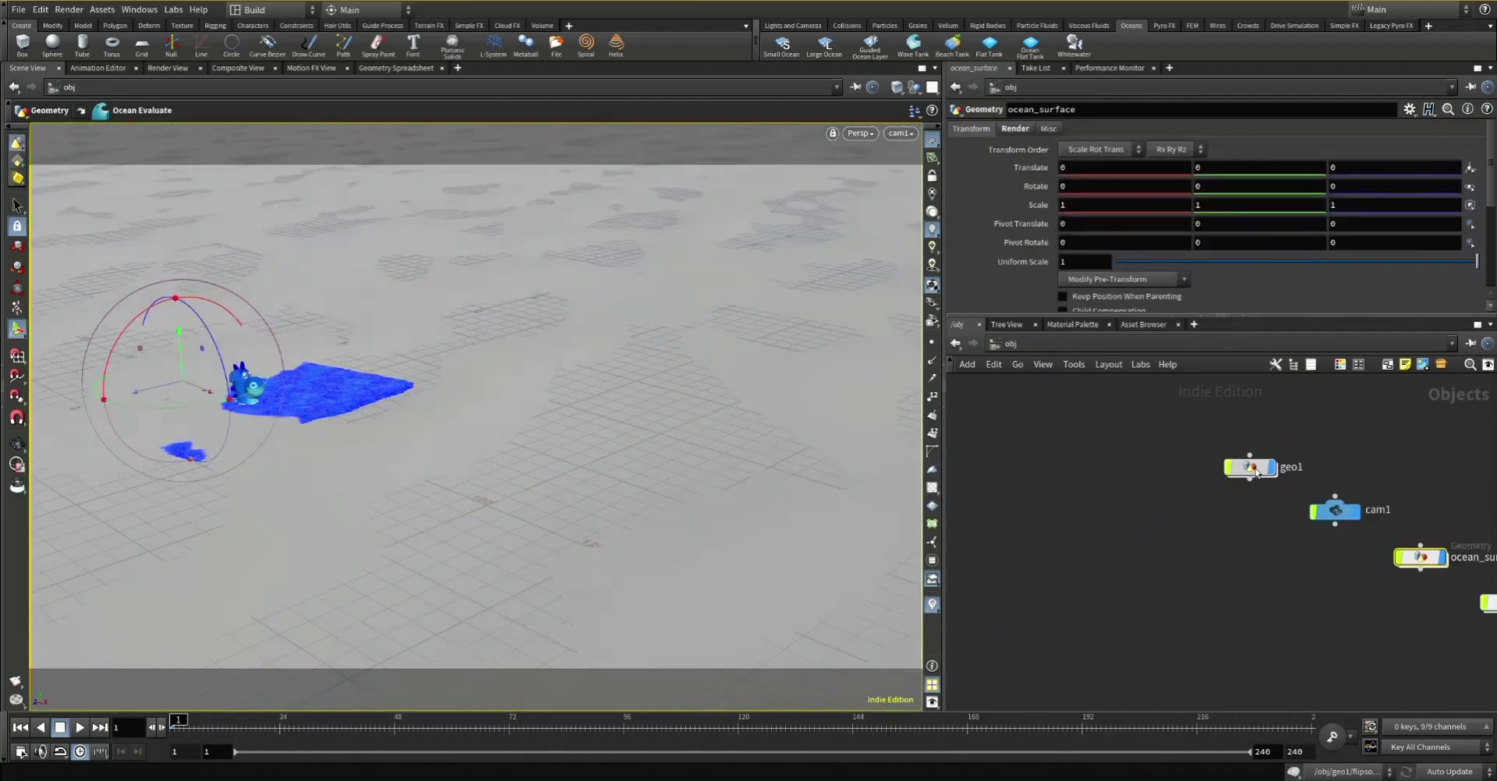
pyautogui.click(1251, 468)
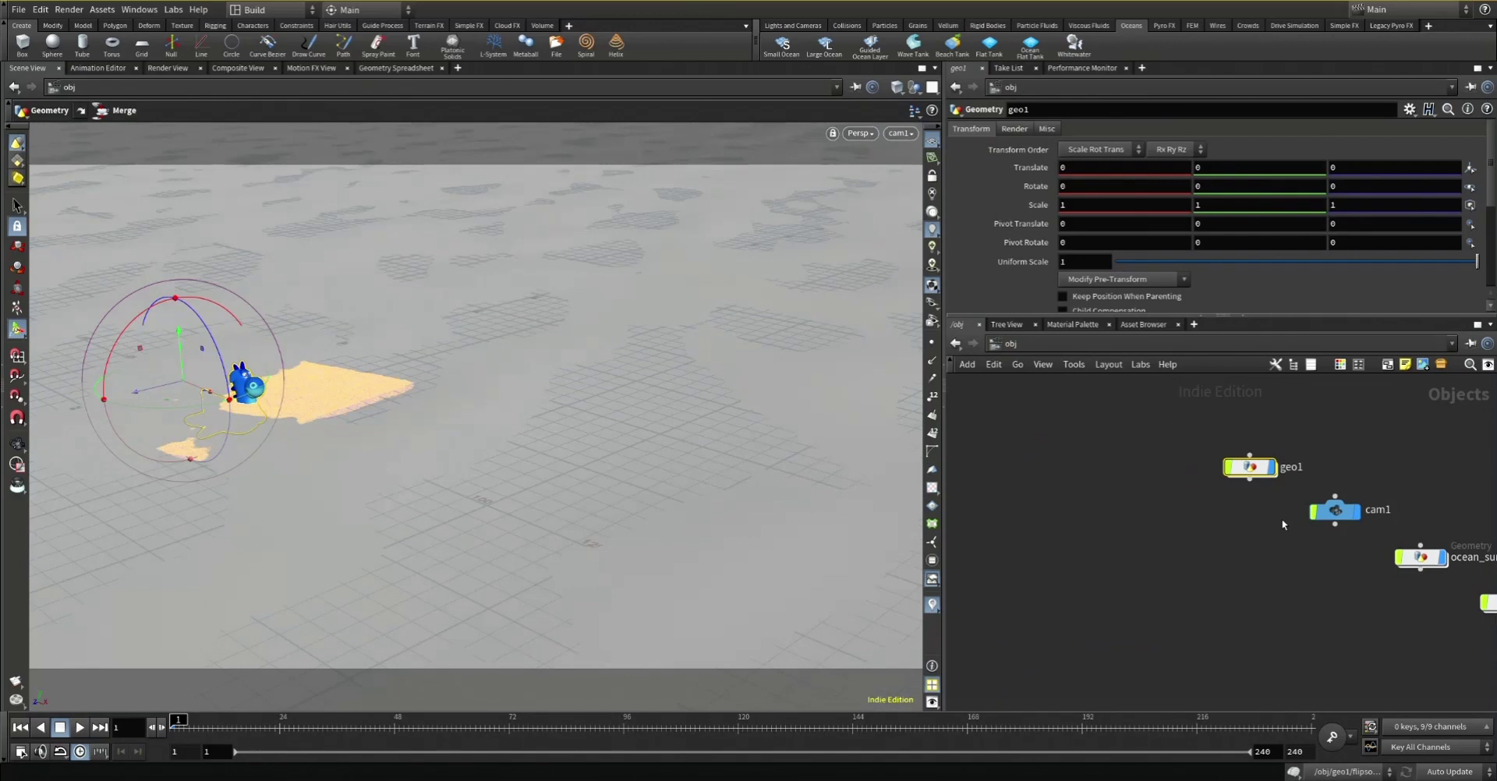
pyautogui.click(1441, 559)
pyautogui.doubleClick(1251, 468)
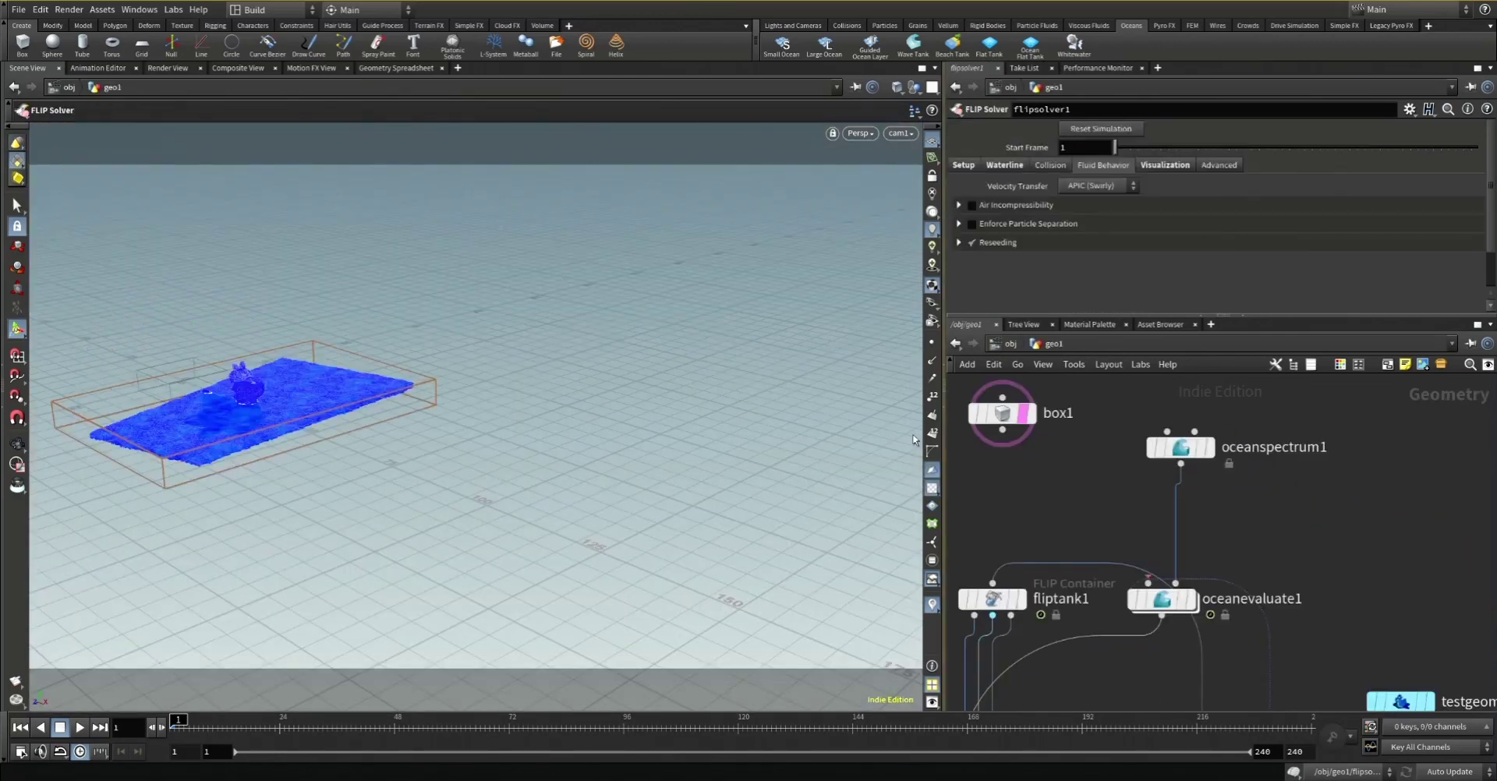
# Bring up the flipbook of the rubber toy moving through the FLIP fluid and play it
pyautogui.scroll(3, 1208, 682)
pyautogui.moveTo(1215, 547); pyautogui.dragTo(1189, 330, button='middle')
pyautogui.scroll(-1, 1181, 296)
pyautogui.scroll(1, 1159, 451)
pyautogui.click(1086, 495)
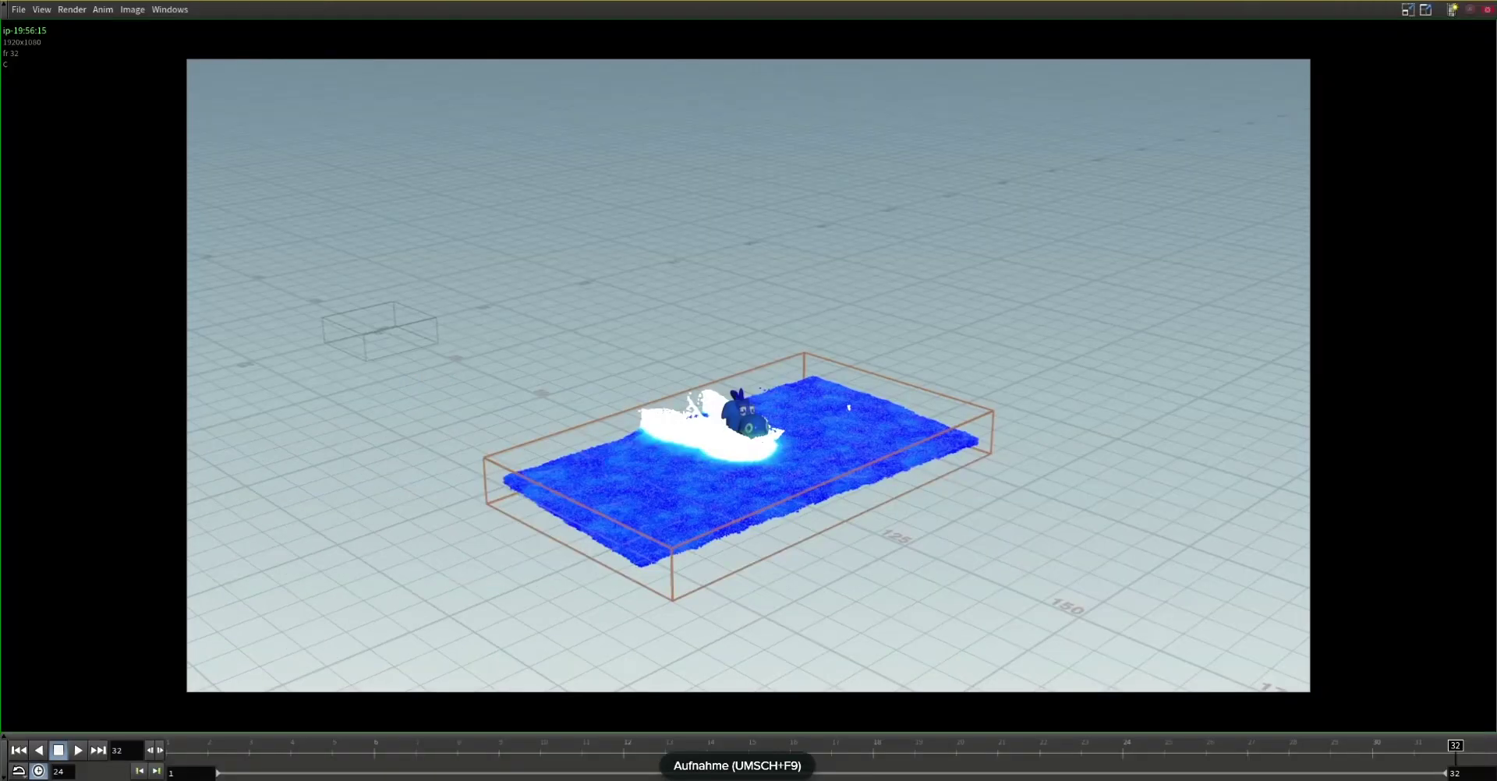
pyautogui.click(81, 752)
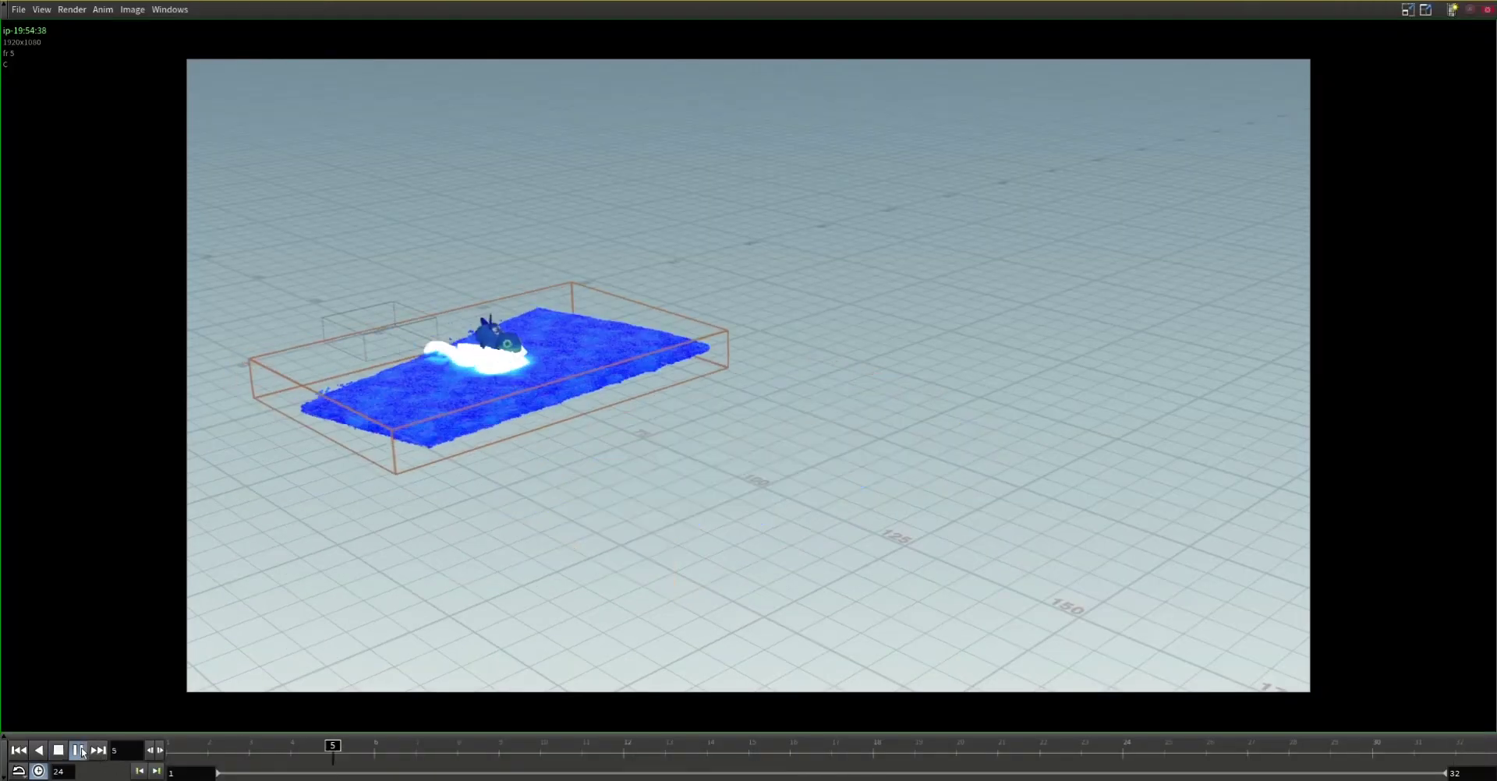